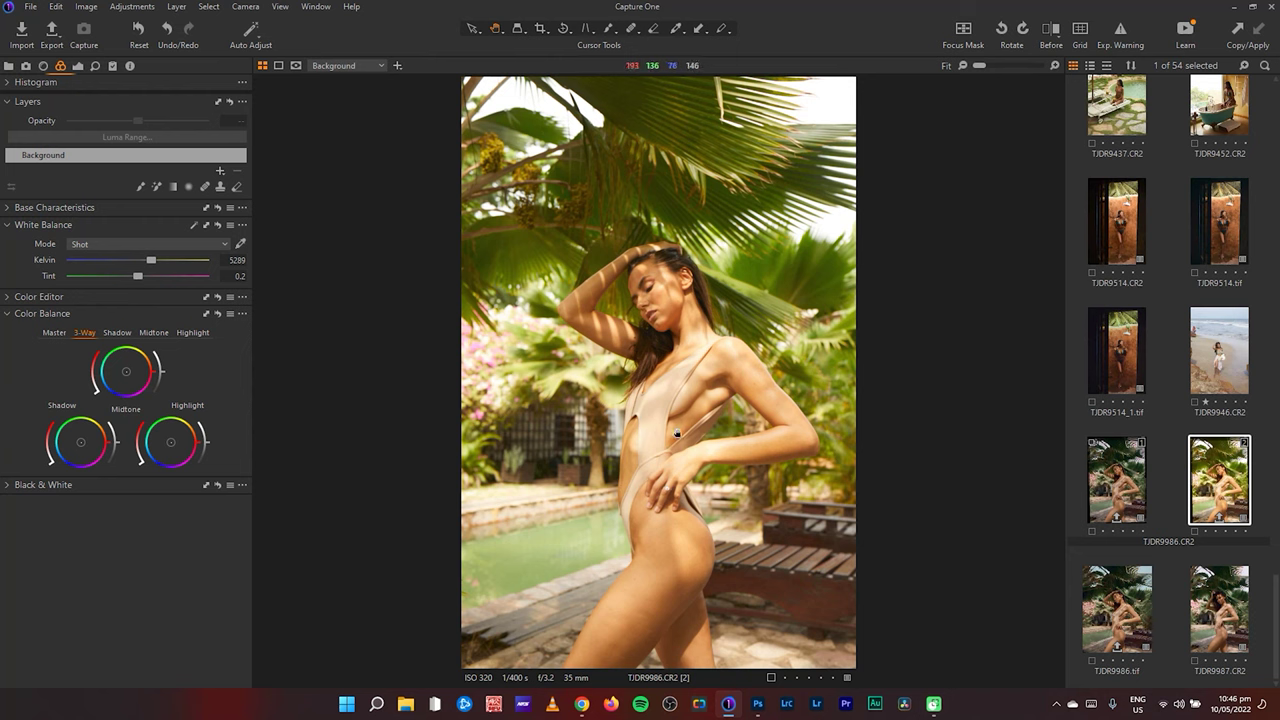
- Check the metadata of the unedited TJDR9986.CR2 variant and bring up its exposure adjustments
left_click(129, 65)
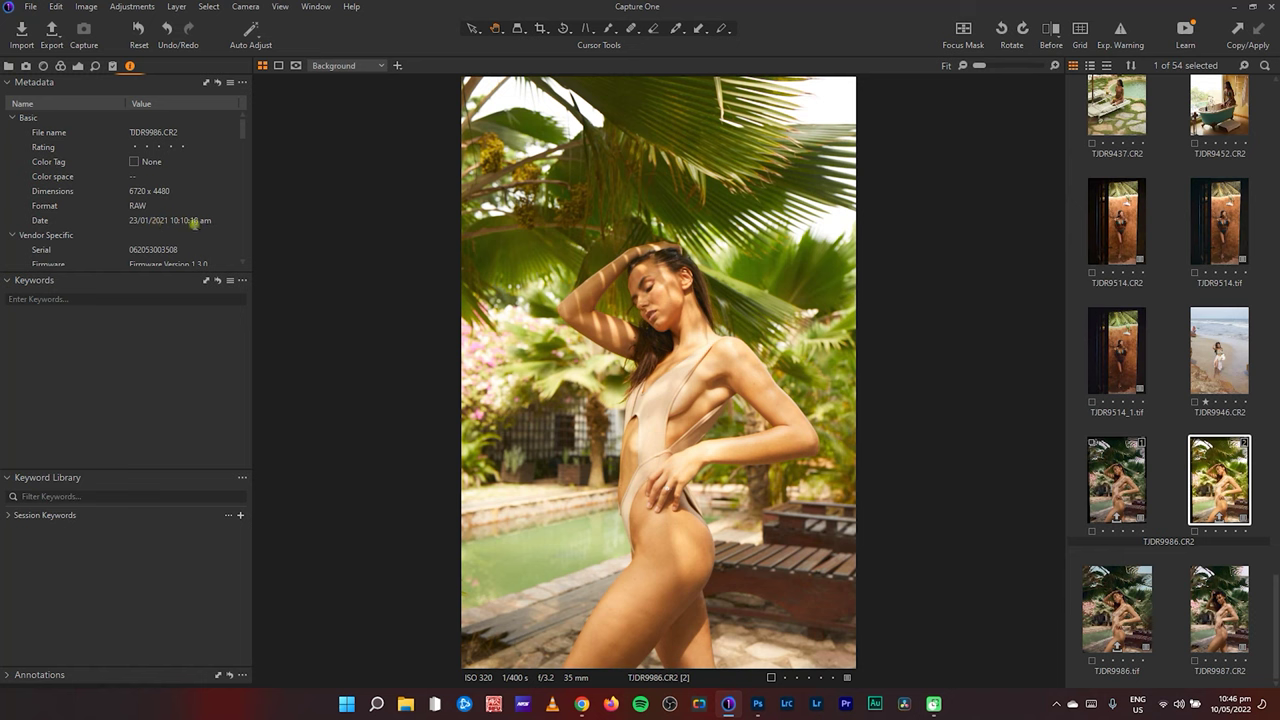
left_click(78, 66)
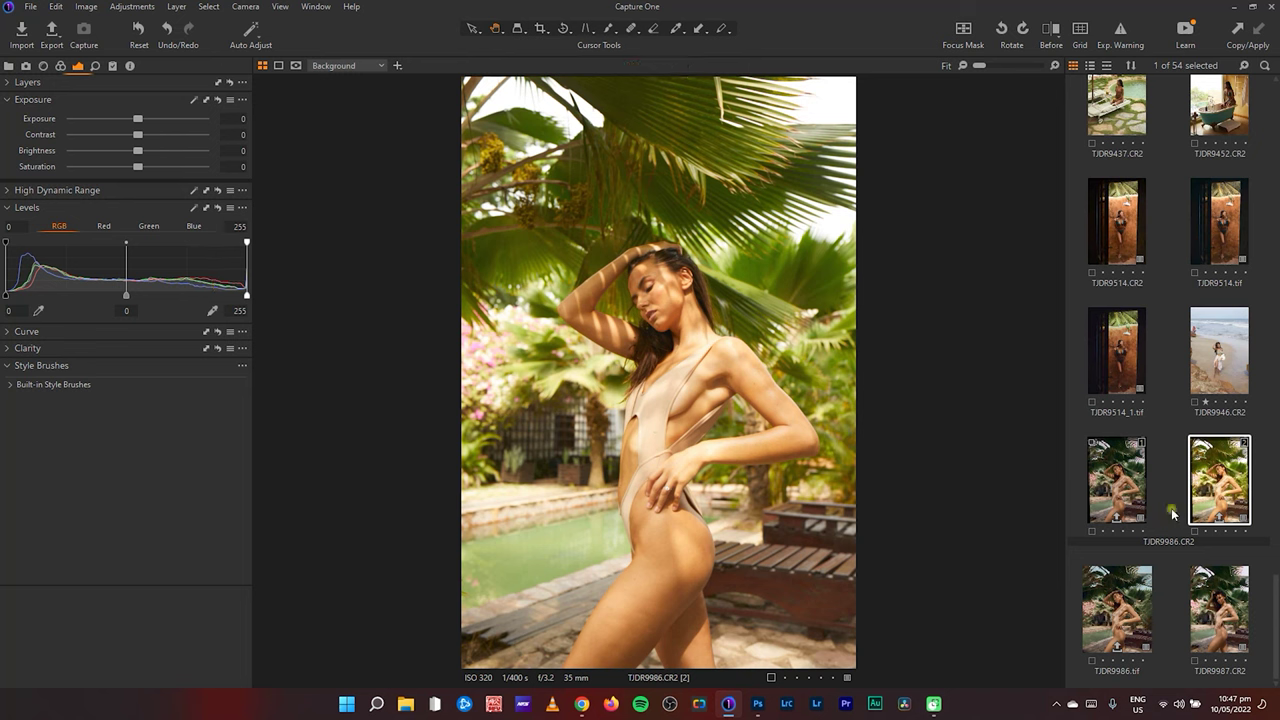
- Compare the edited and unedited variants of TJDR9986.CR2, finishing on the edited one
left_click(1110, 493)
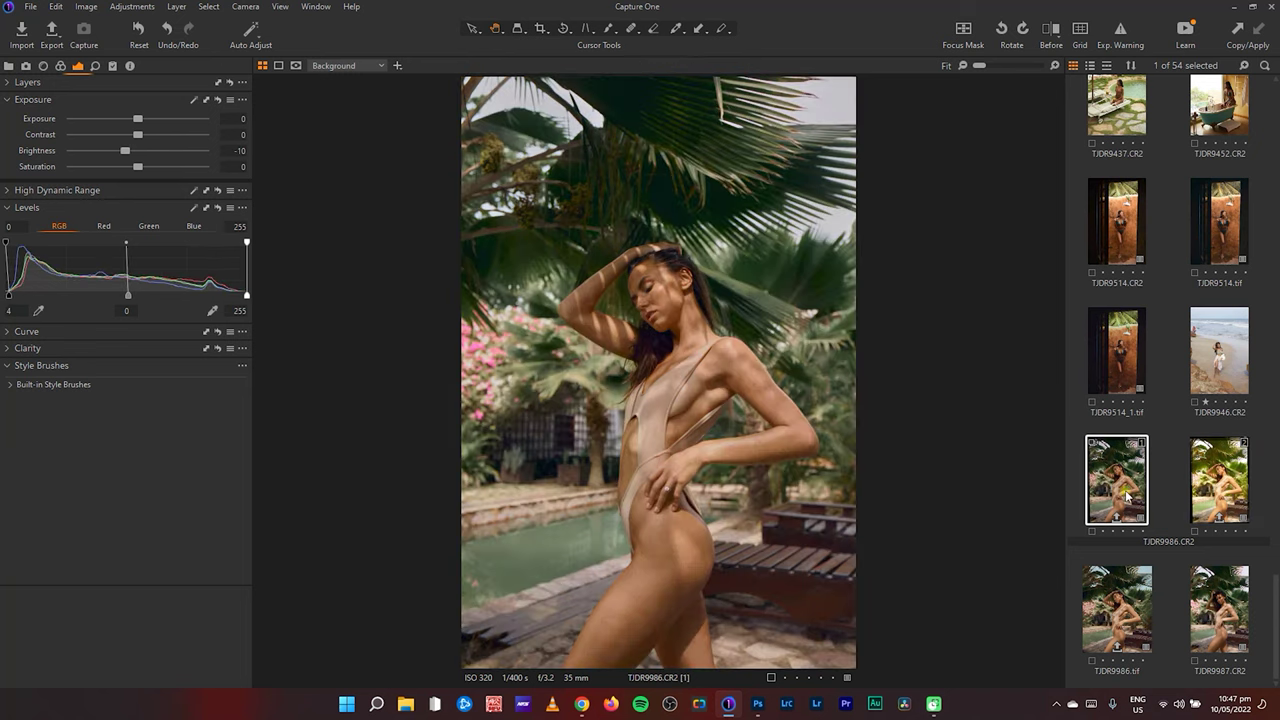
left_click(1222, 484)
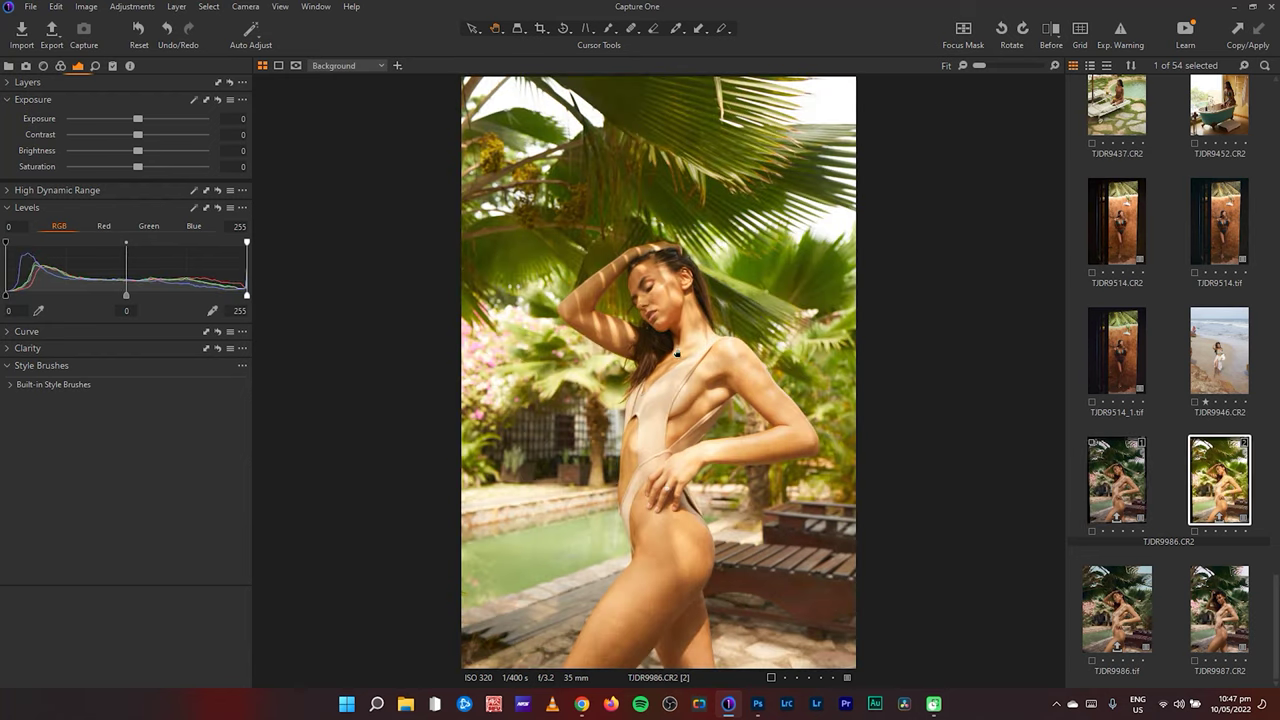
left_click(1108, 490)
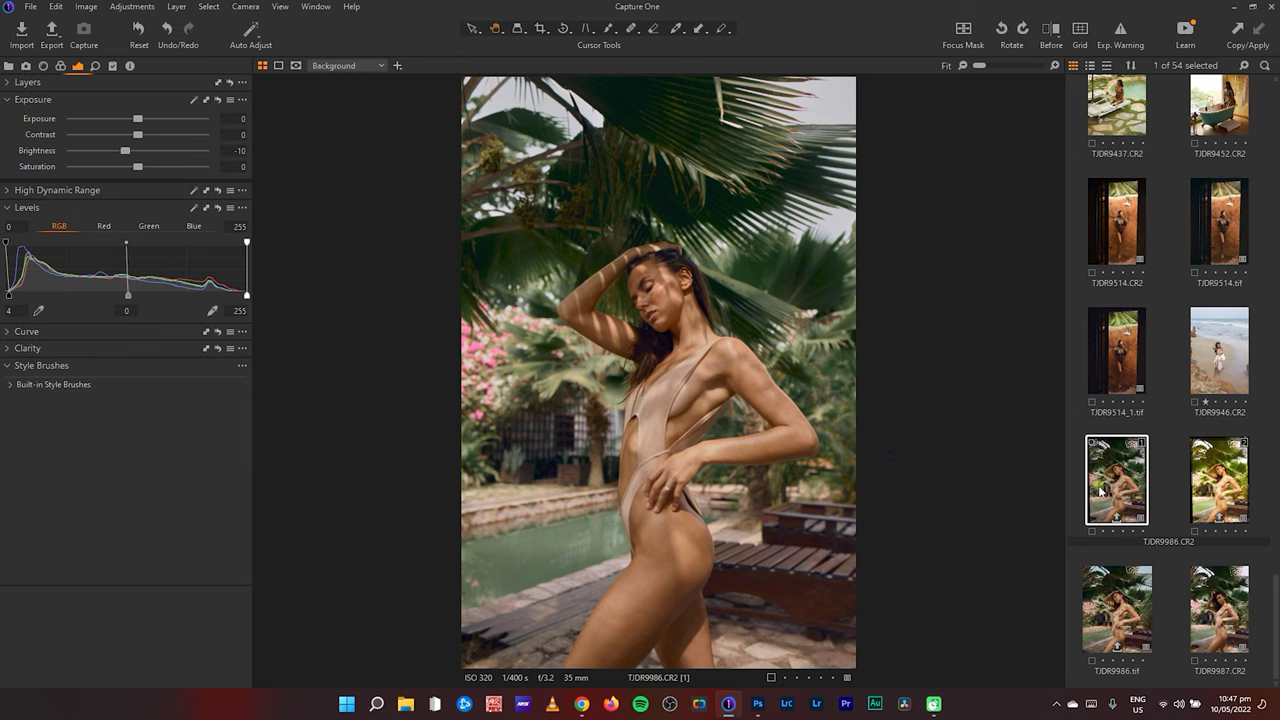
left_click(1227, 475)
left_click(1100, 484)
- Expand the Layers, Exposure, High Dynamic Range, Levels and Curve settings of the edited variant and show the RGB curve
left_click(8, 208)
left_click(7, 100)
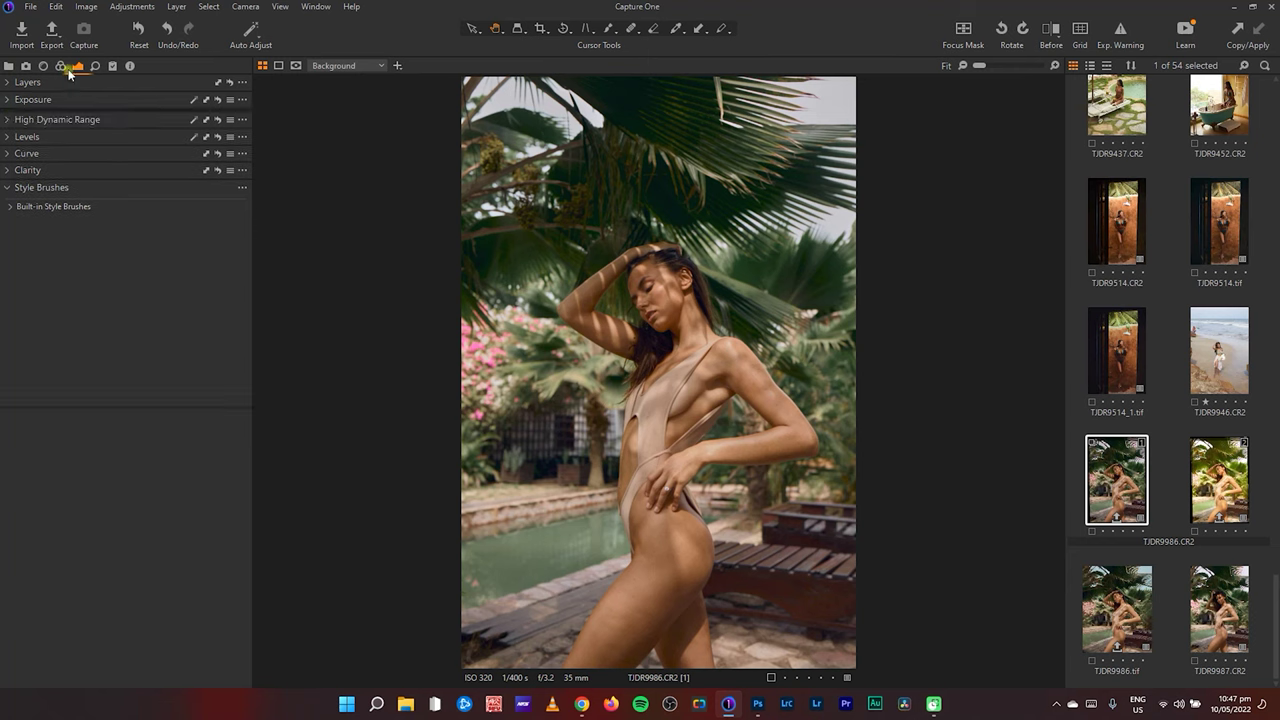
left_click(7, 100)
left_click(8, 84)
left_click(8, 316)
left_click(12, 410)
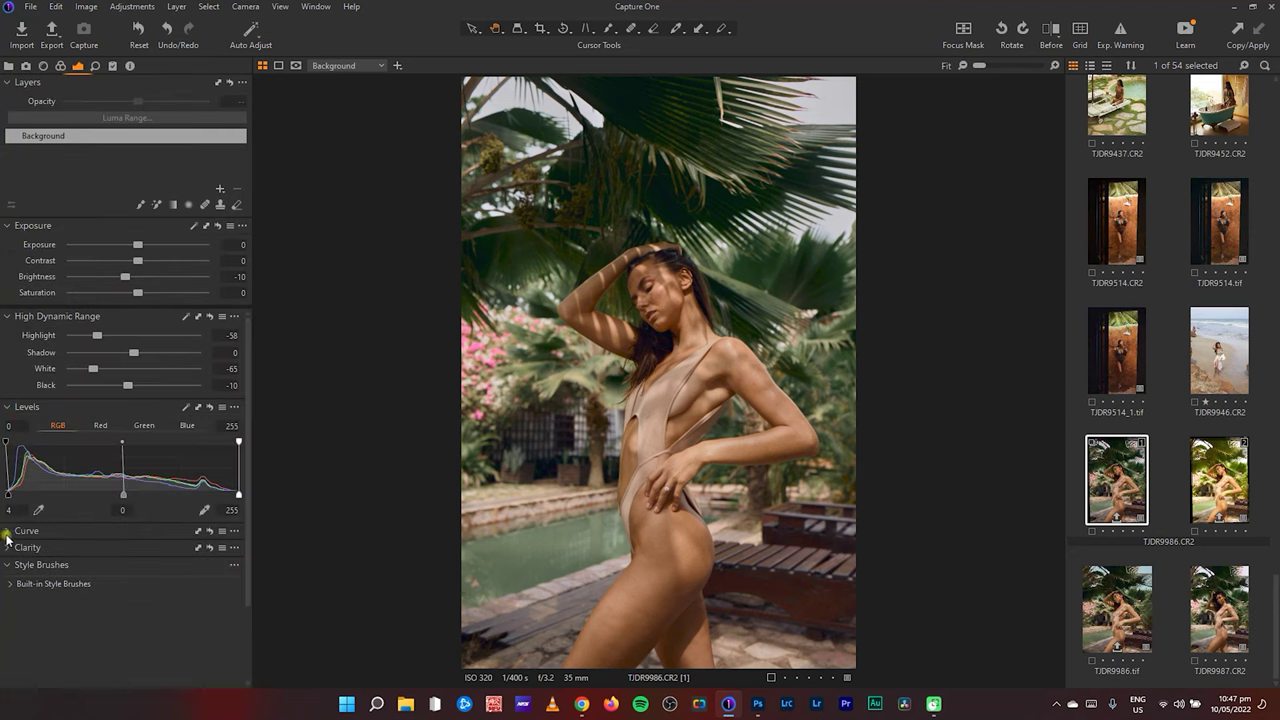
left_click(7, 530)
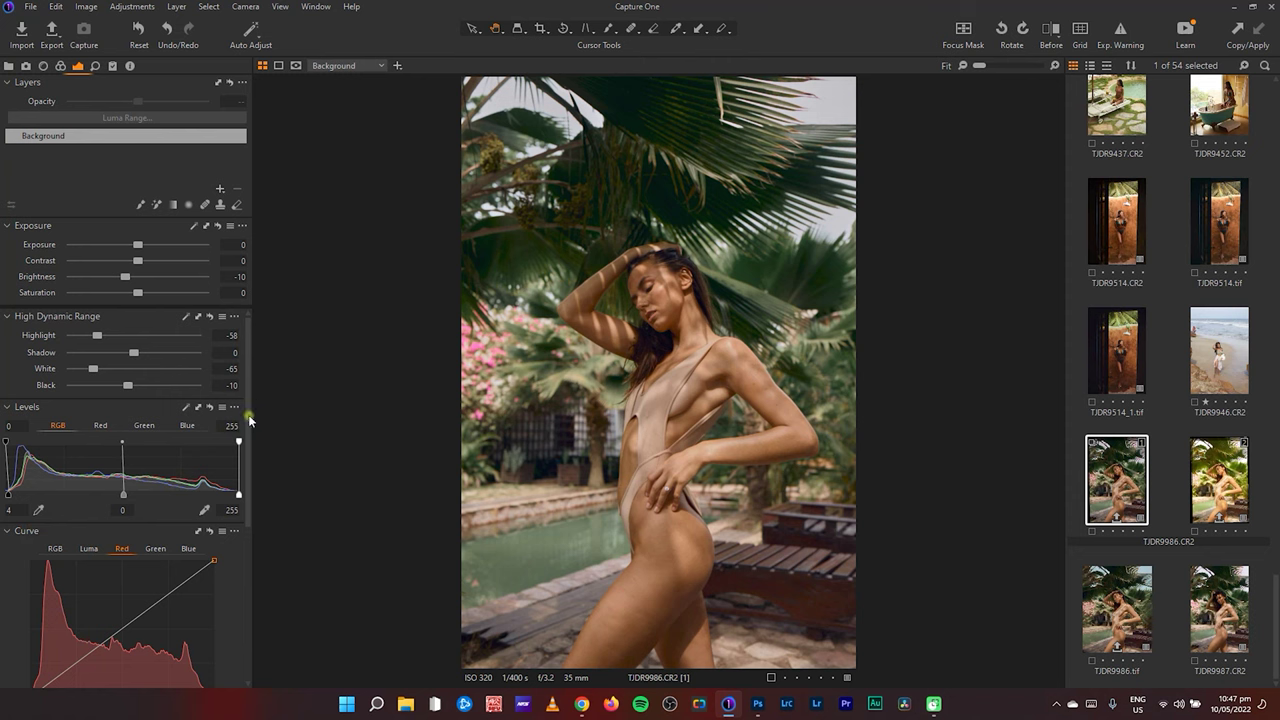
left_click(55, 548)
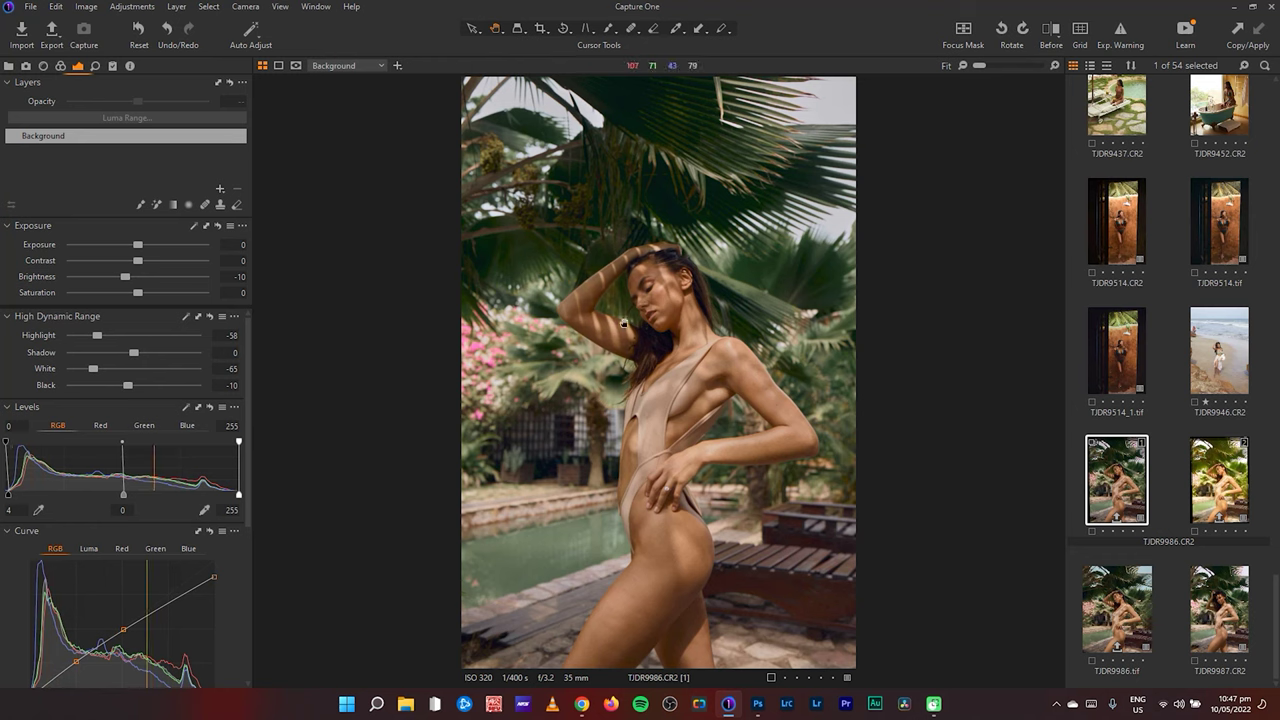
- Compare the unedited variant's exposure, levels and curve settings with those of the edited variant
left_click(1219, 480)
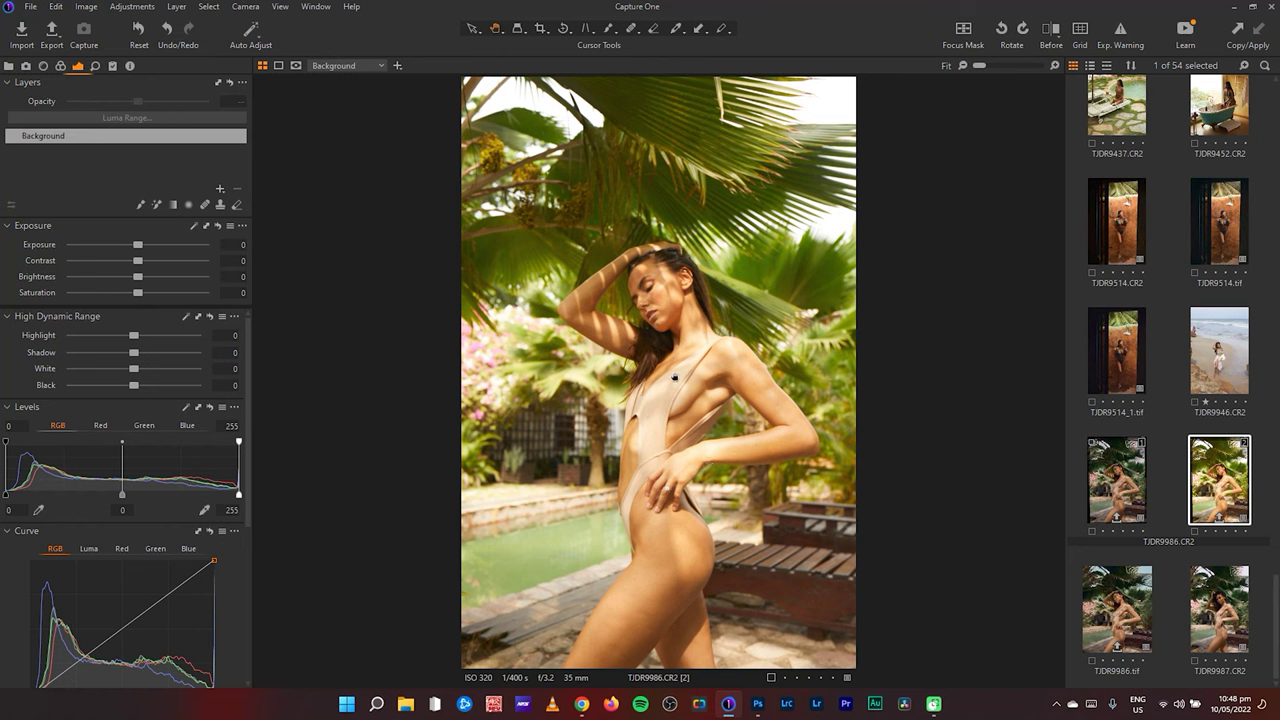
left_click(1116, 487)
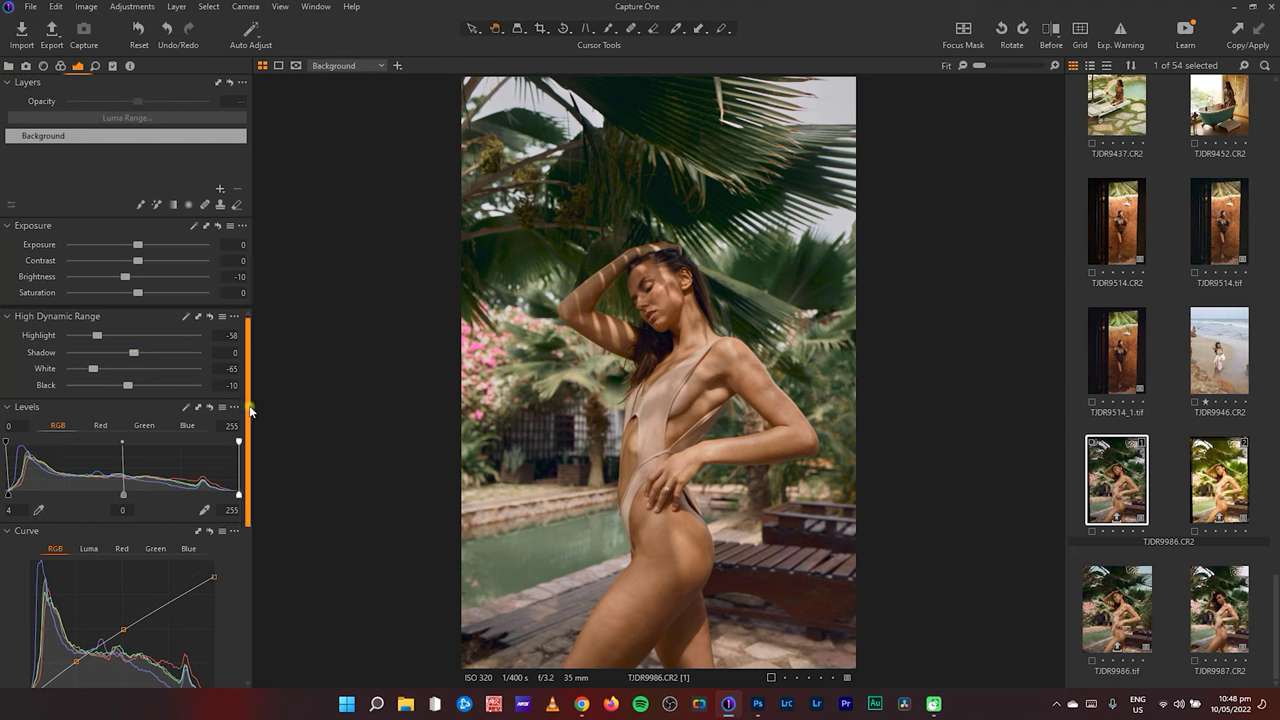
- Reset the edited variant's curve to preview the photo without it, and undo the reset
left_click_drag(250, 410, 250, 452)
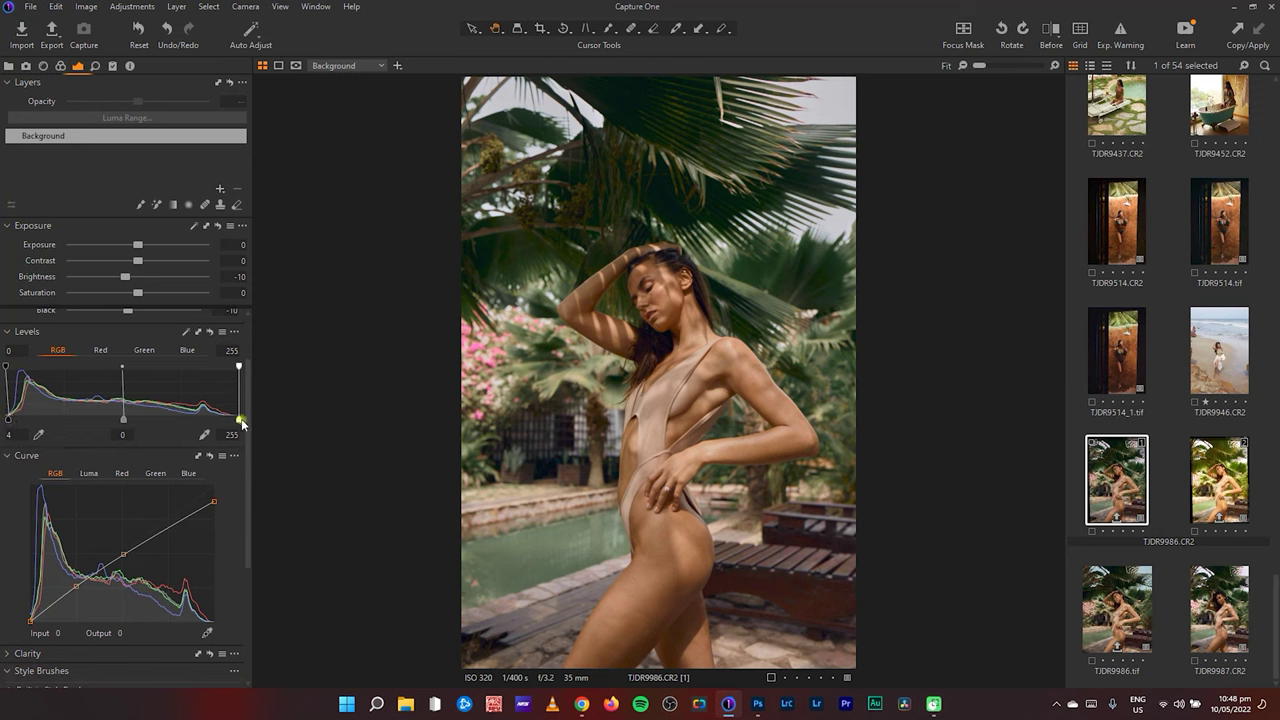
left_click_drag(249, 500, 249, 540)
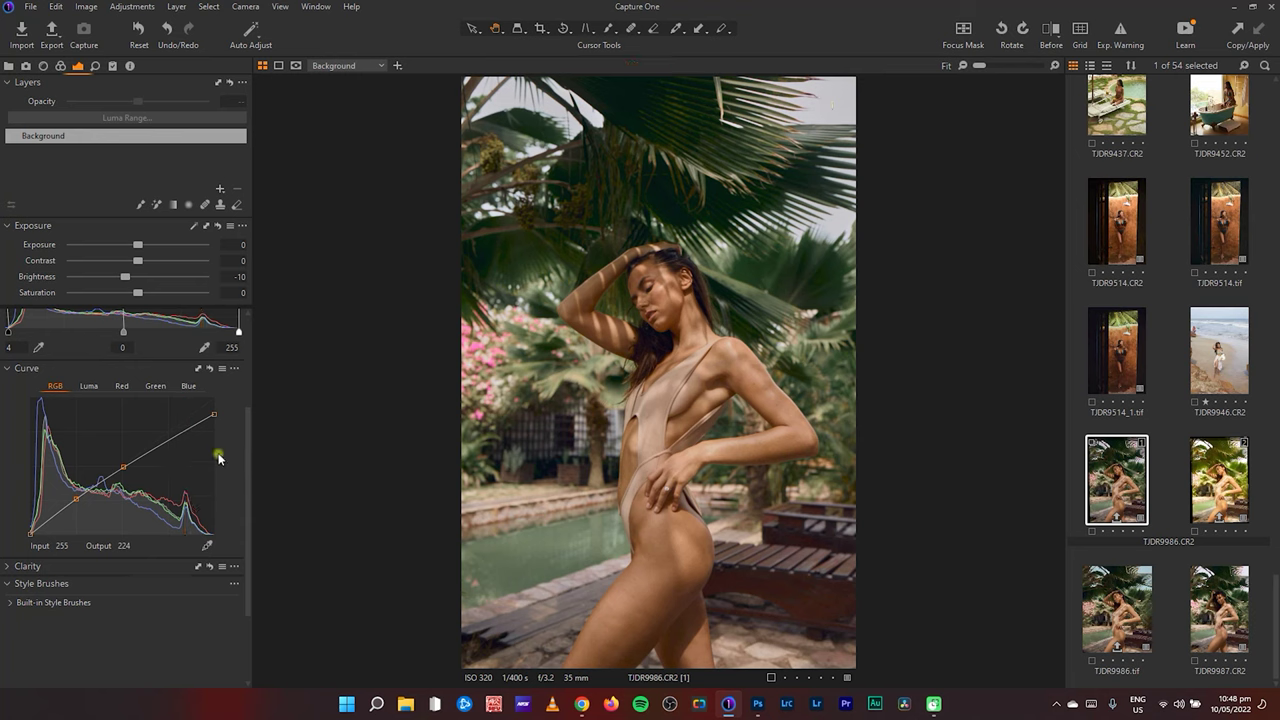
left_click(211, 369)
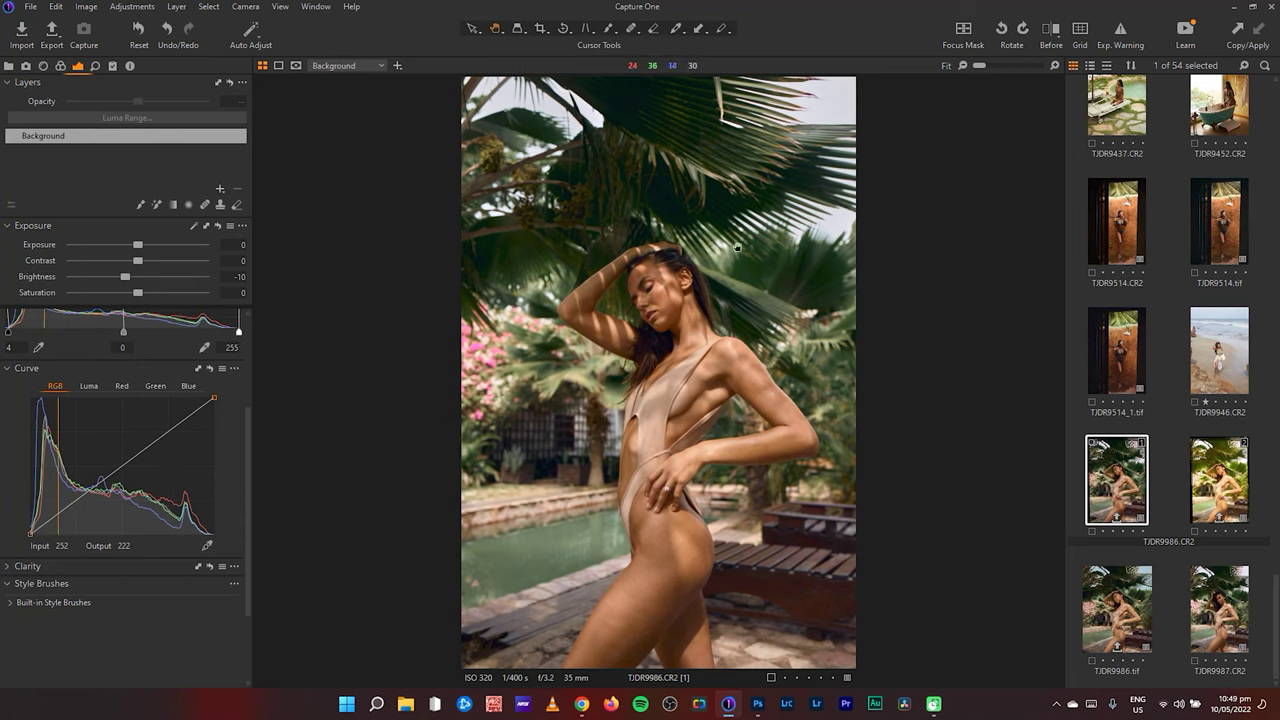
left_click(168, 30)
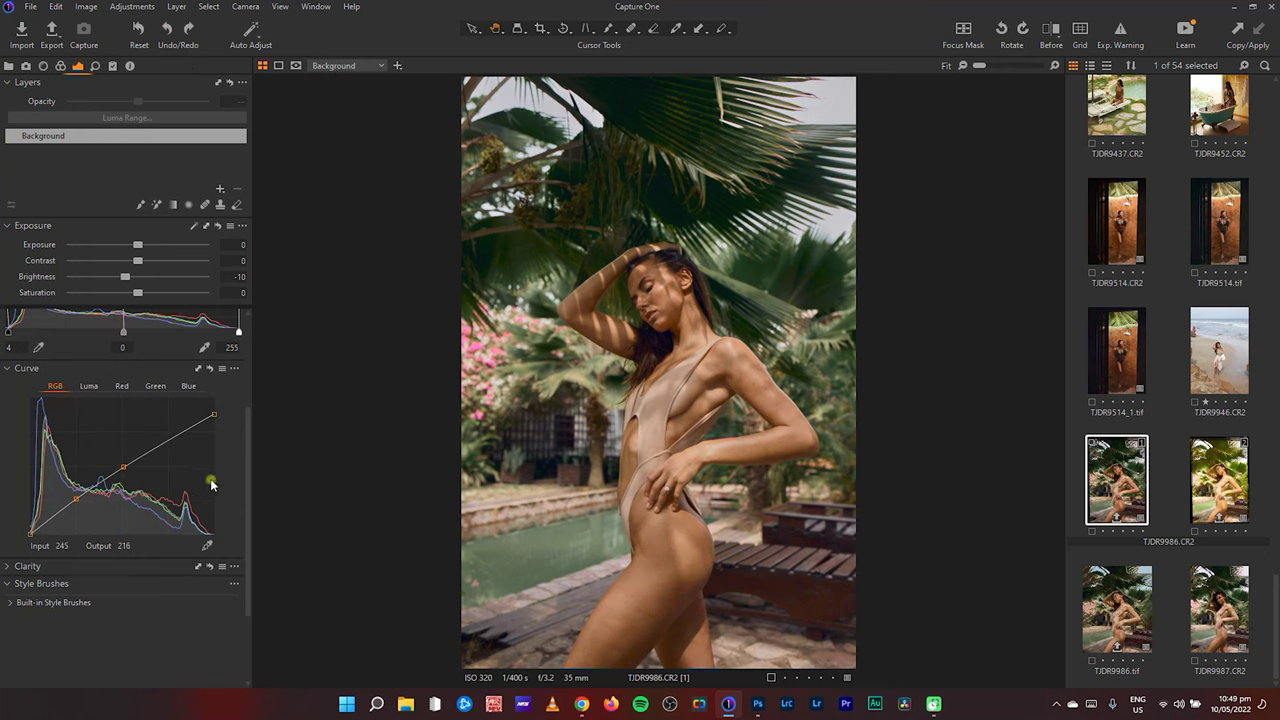
scroll(240, 482, "up", 4)
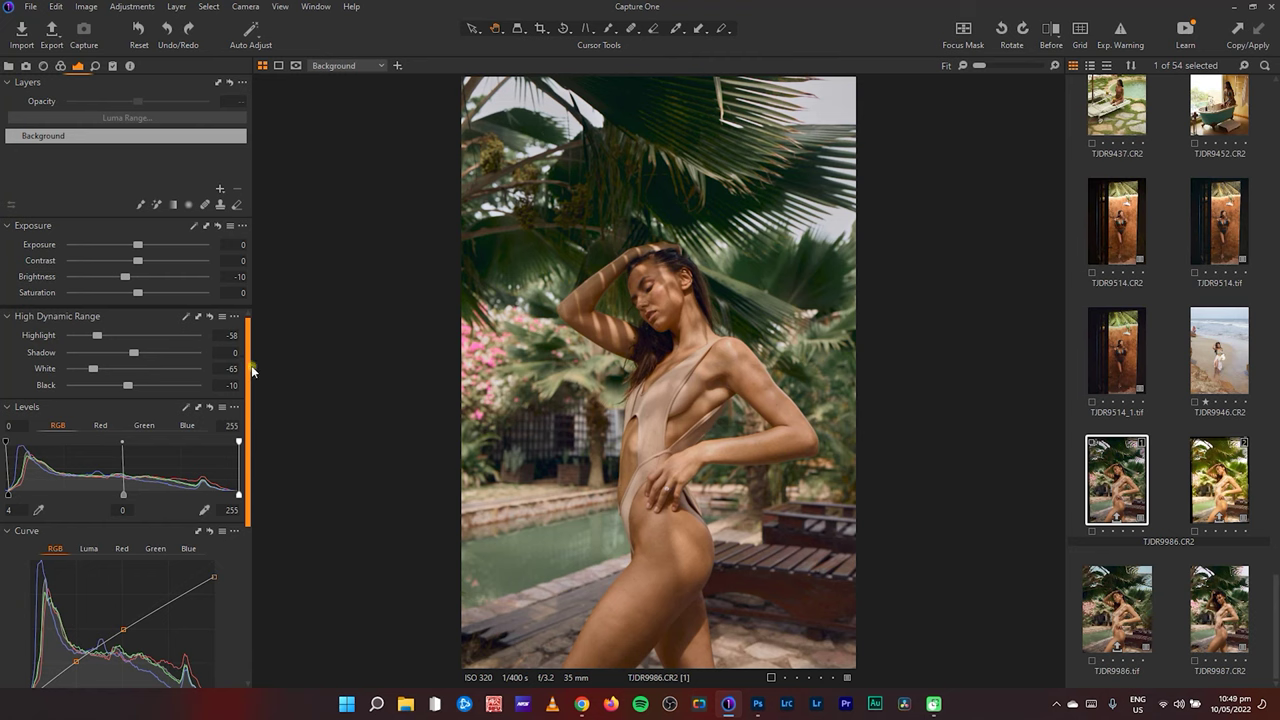
scroll(251, 365, "down", 3)
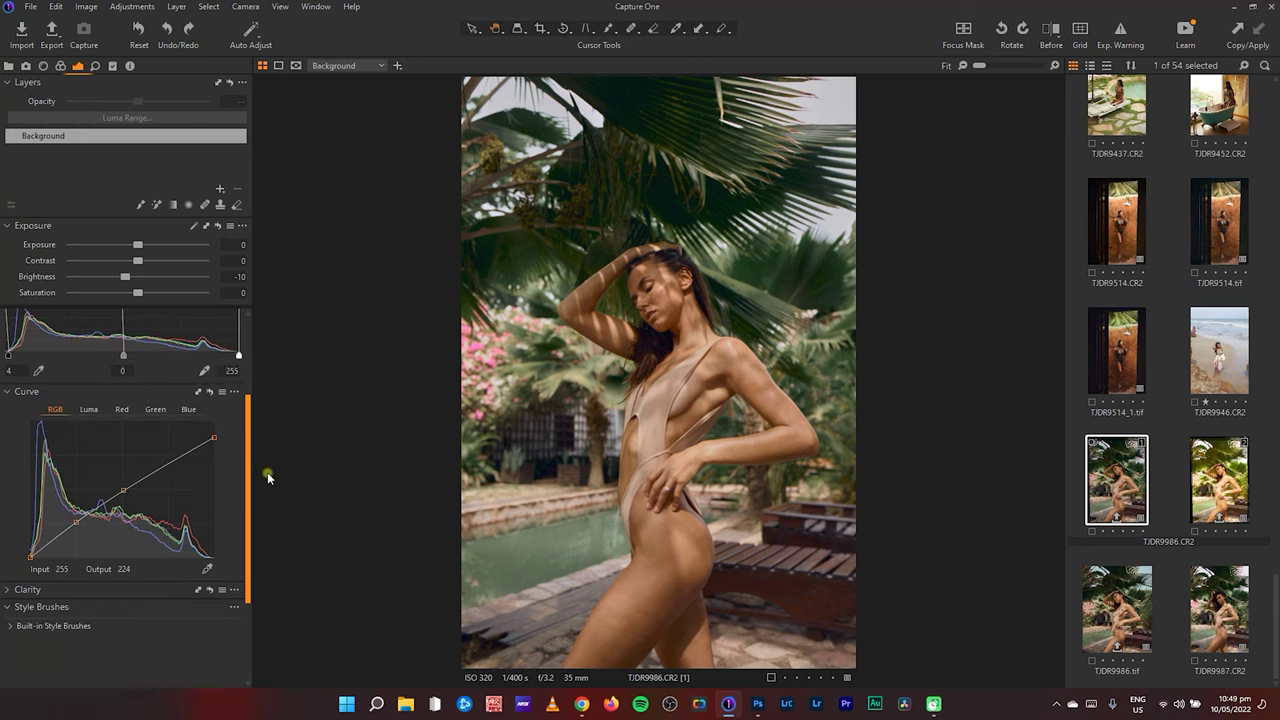
left_click_drag(267, 472, 271, 323)
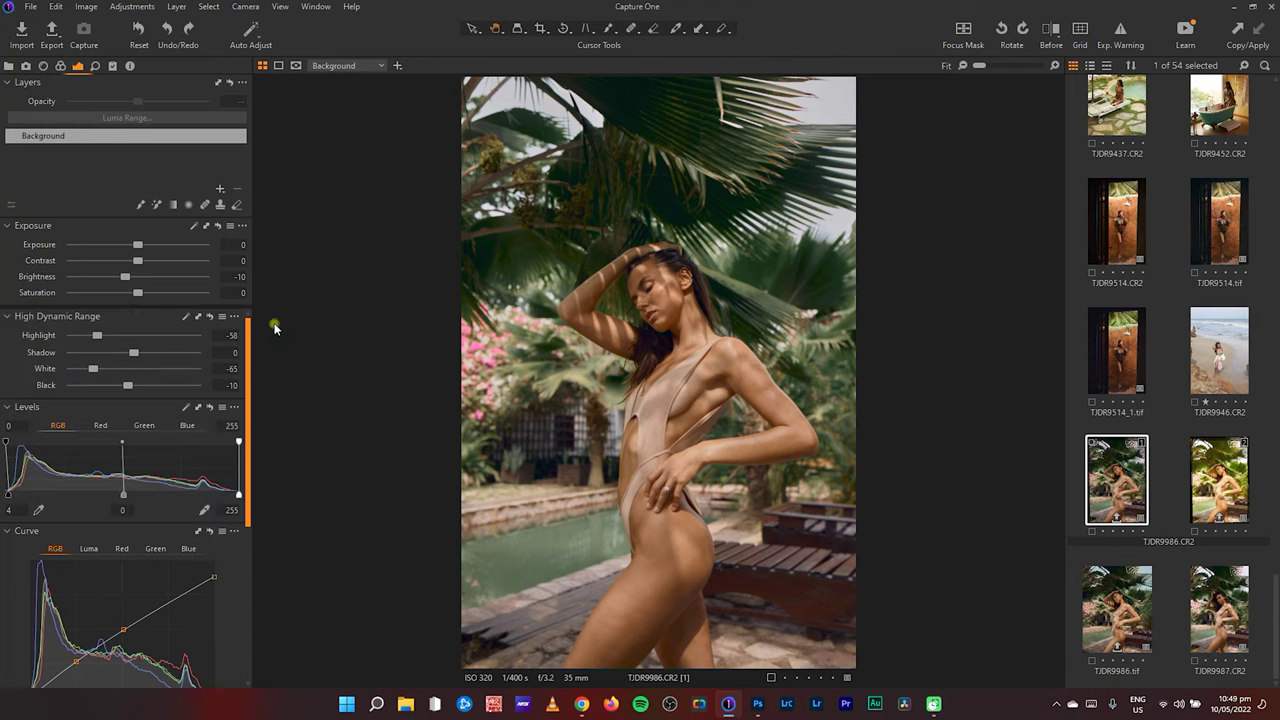
- Review the sharpening and film grain settings and inspect the model's face and neck at 100% zoom
left_click(95, 66)
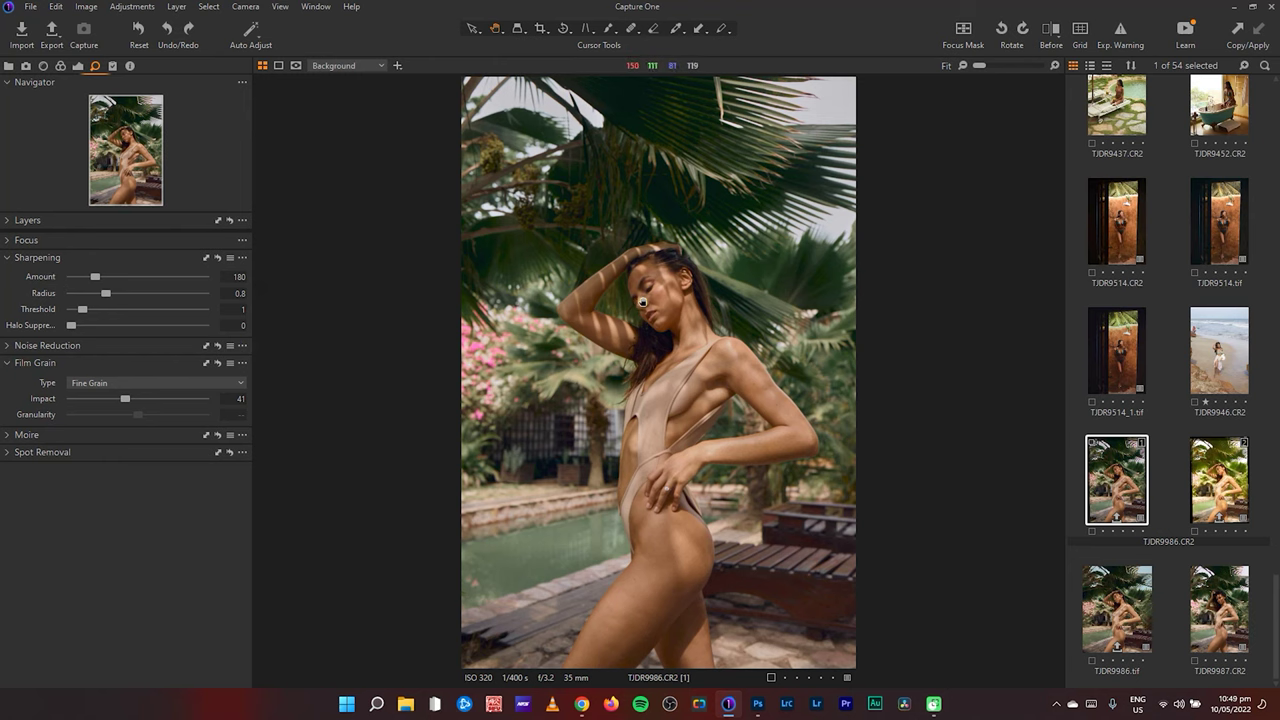
left_click(661, 302)
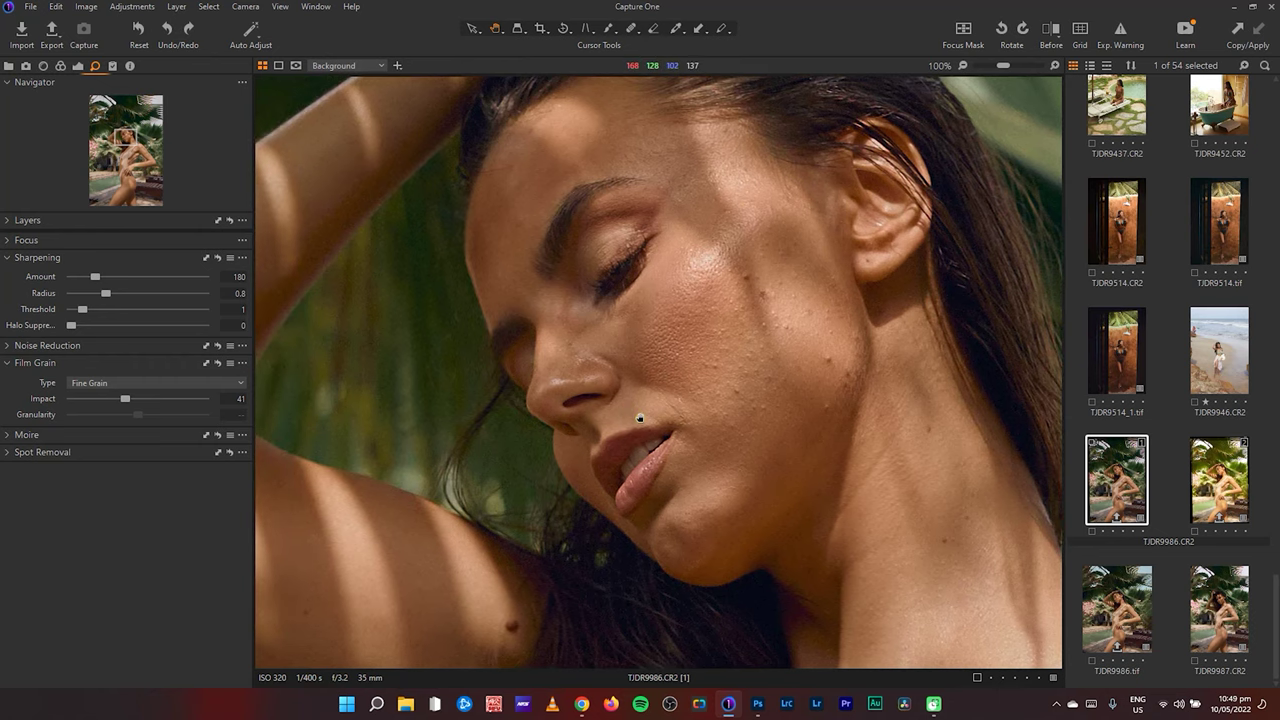
double_click(735, 419)
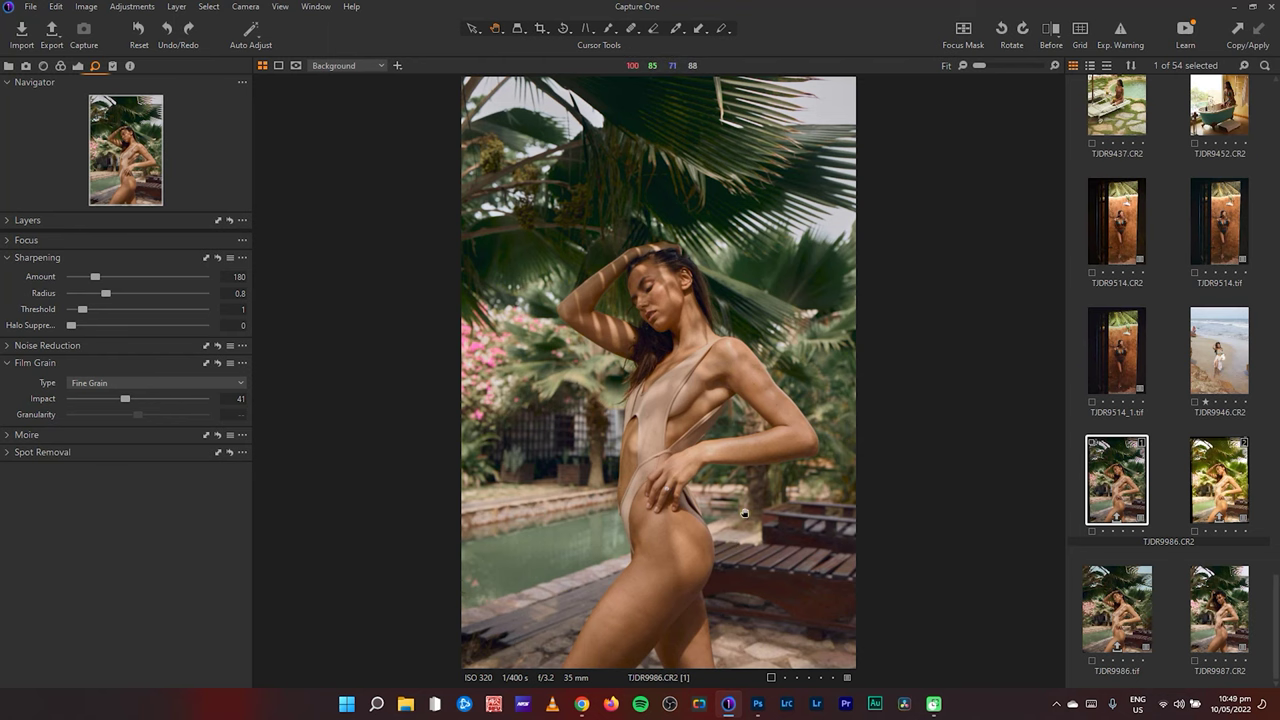
mouse_move(586, 468)
left_mouse_down()
mouse_move(900, 290)
mouse_move(571, 537)
mouse_move(602, 509)
mouse_move(706, 291)
mouse_move(669, 331)
mouse_move(674, 531)
left_mouse_up()
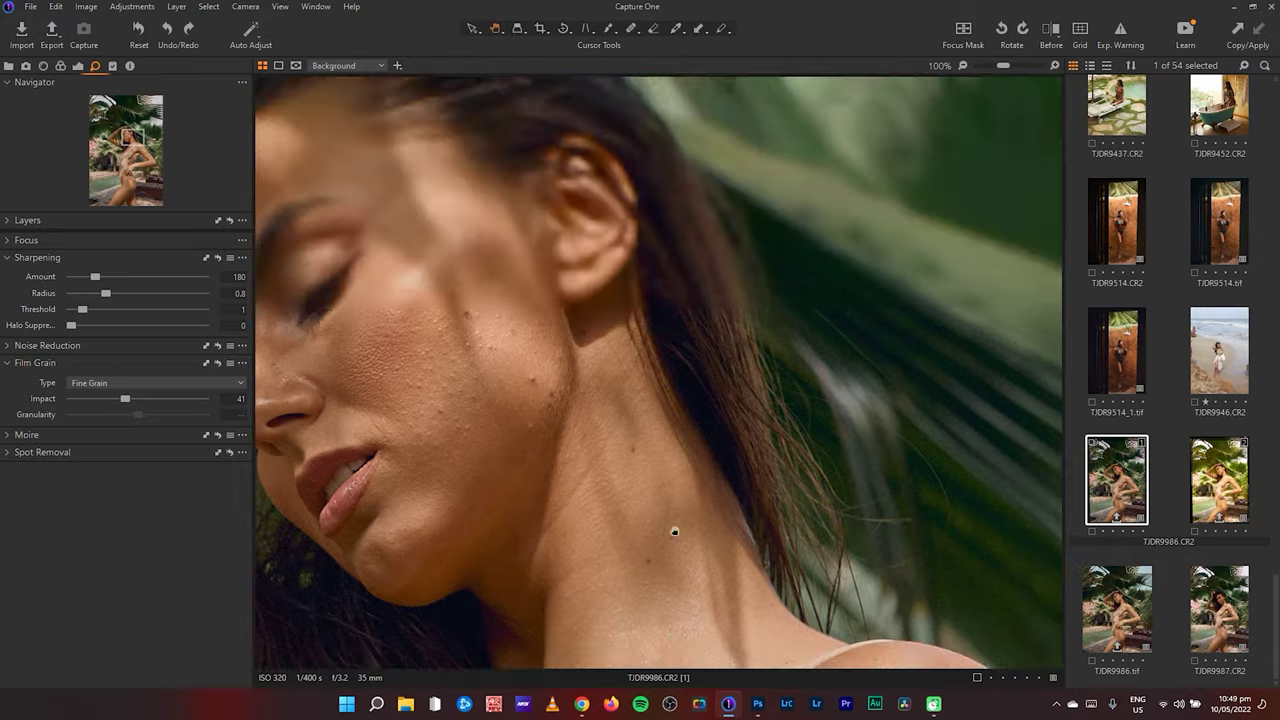
double_click(654, 391)
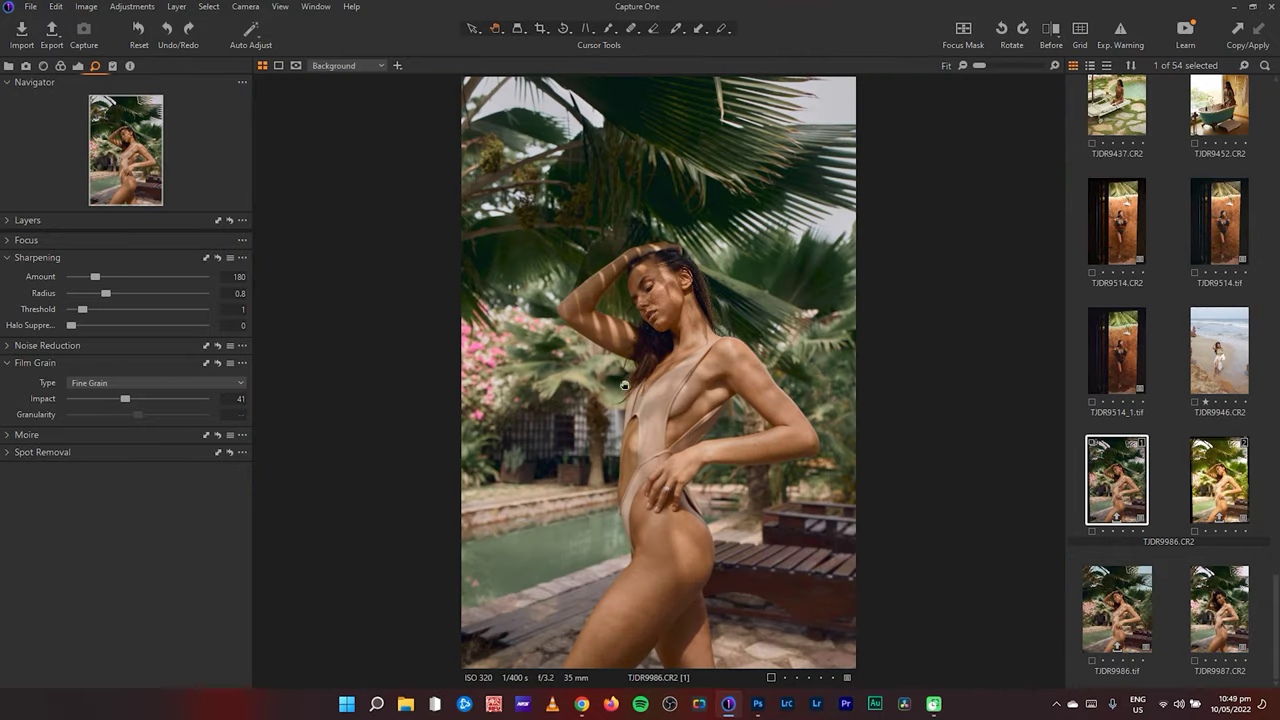
- Reset the edited variant's white balance to the Shot mode, compare it with the unedited variant, and restore the custom white balance
left_click(61, 66)
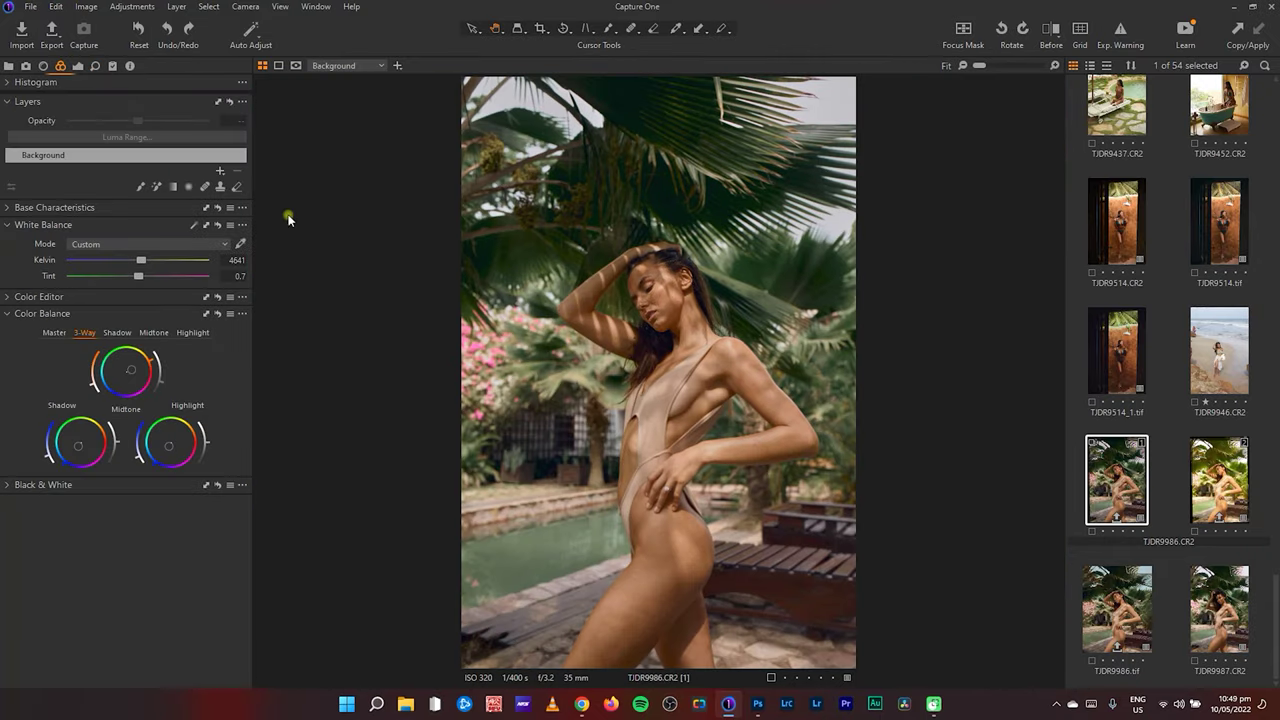
left_click(220, 229)
key("ctrl+z")
left_click(219, 229)
left_click(1241, 494)
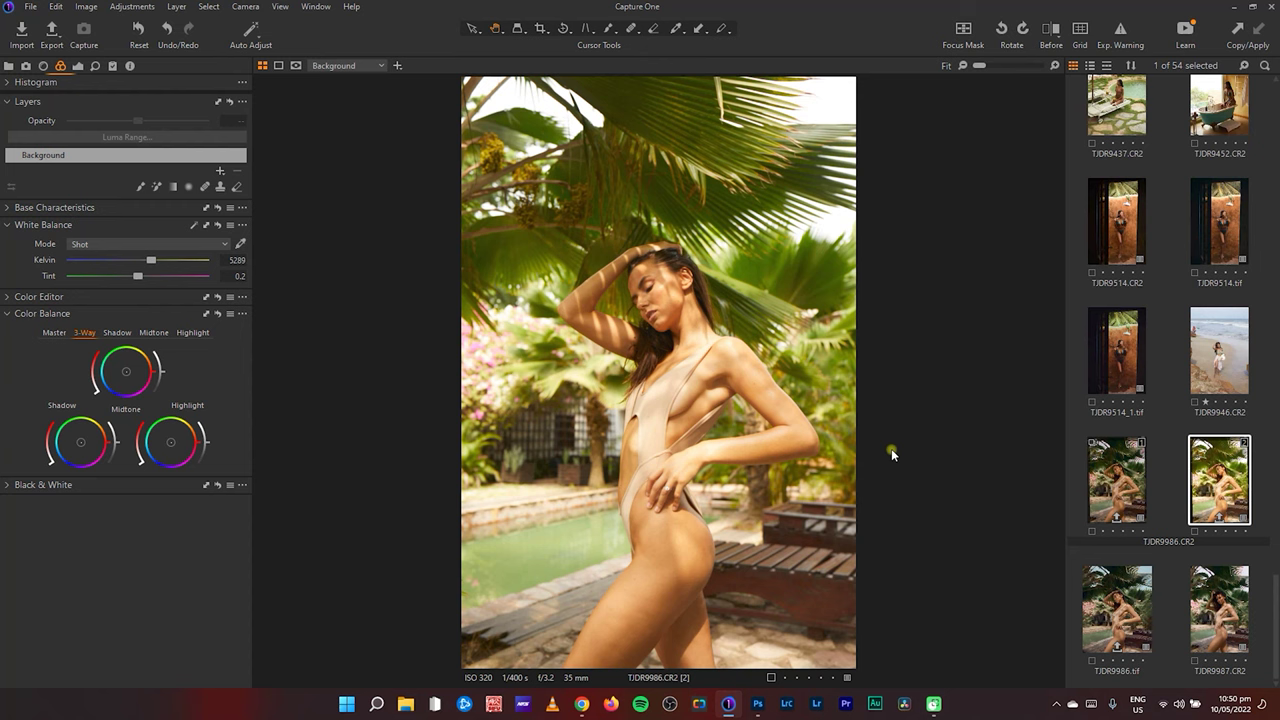
left_click(1120, 497)
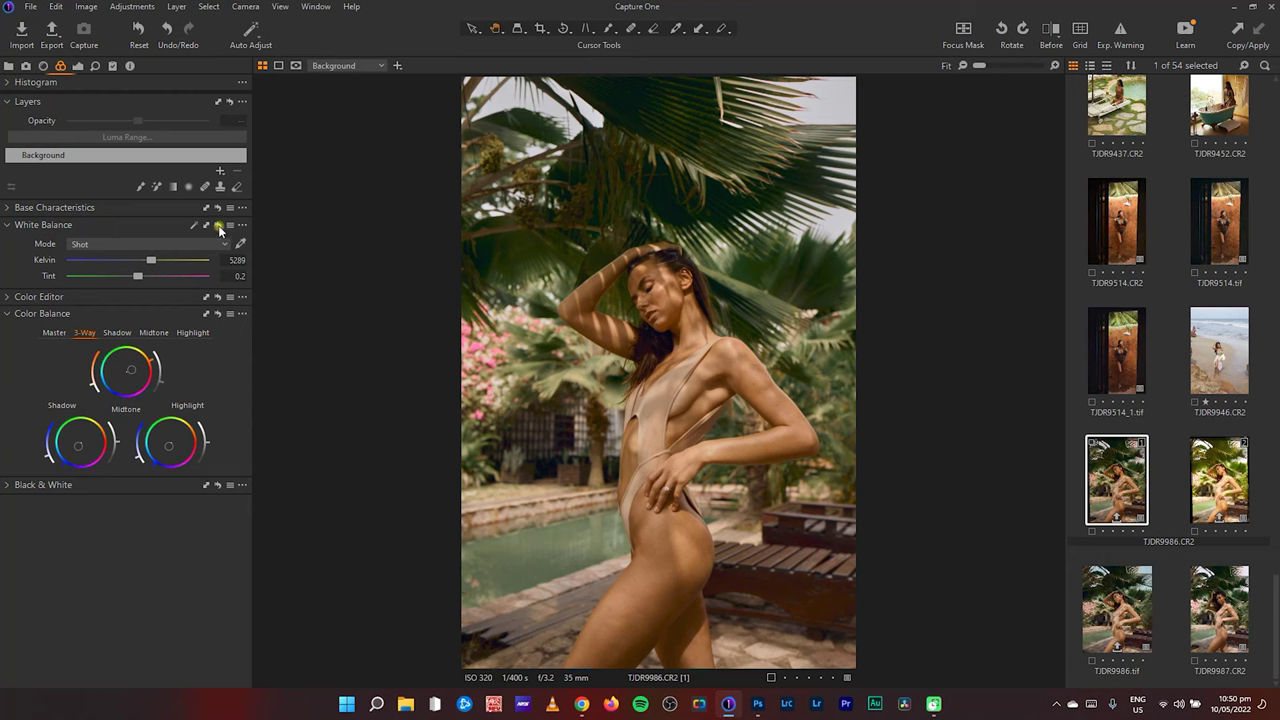
left_click(167, 30)
left_click(167, 30)
- Expand Base Characteristics and look through the available ICC profiles without changing the selected one
left_click(8, 208)
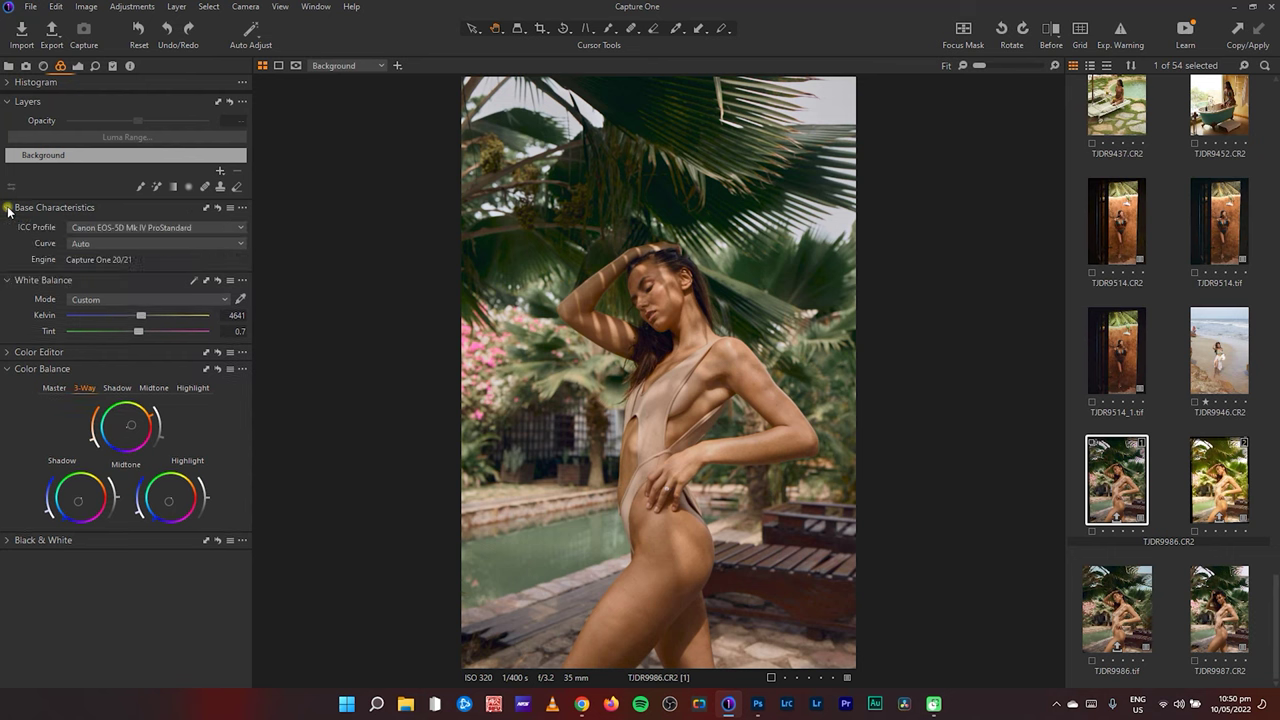
left_click(171, 228)
left_click(171, 228)
left_click(228, 236)
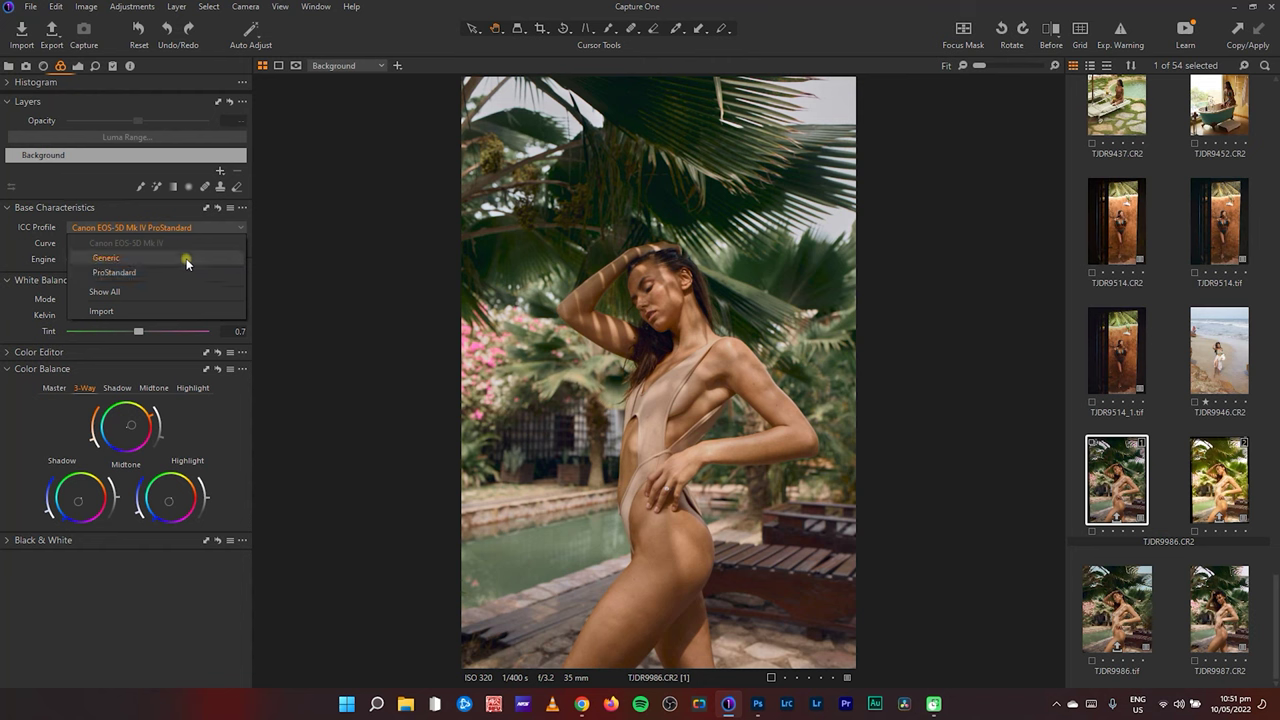
left_click(205, 222)
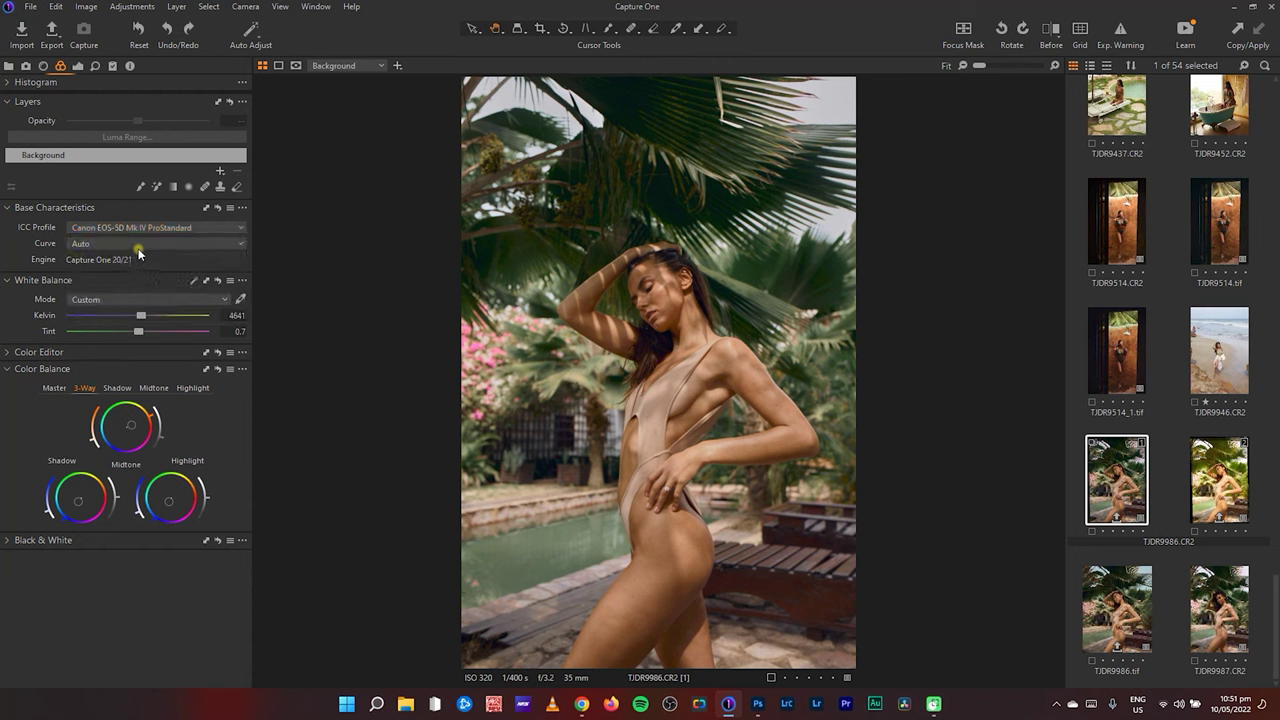
- Review the Color Editor's basic red and orange adjustments and its Skin Tone settings, with White Balance collapsed
left_click(5, 281)
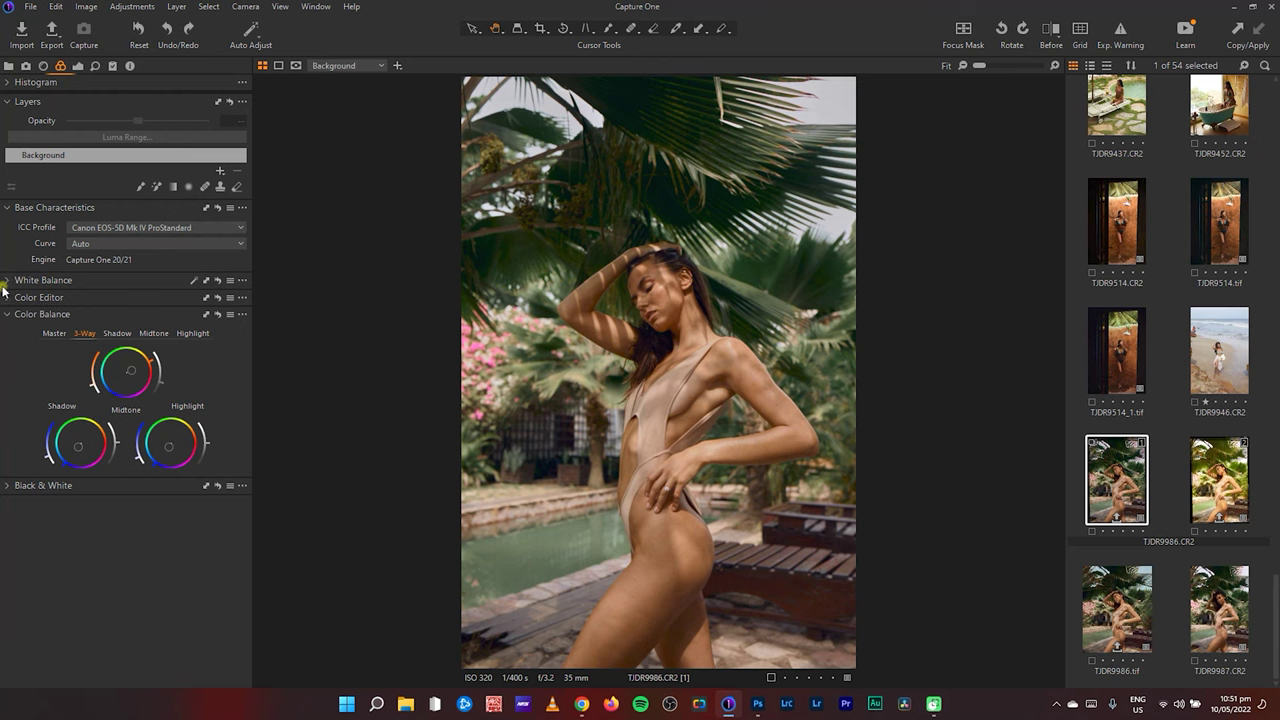
left_click(9, 300)
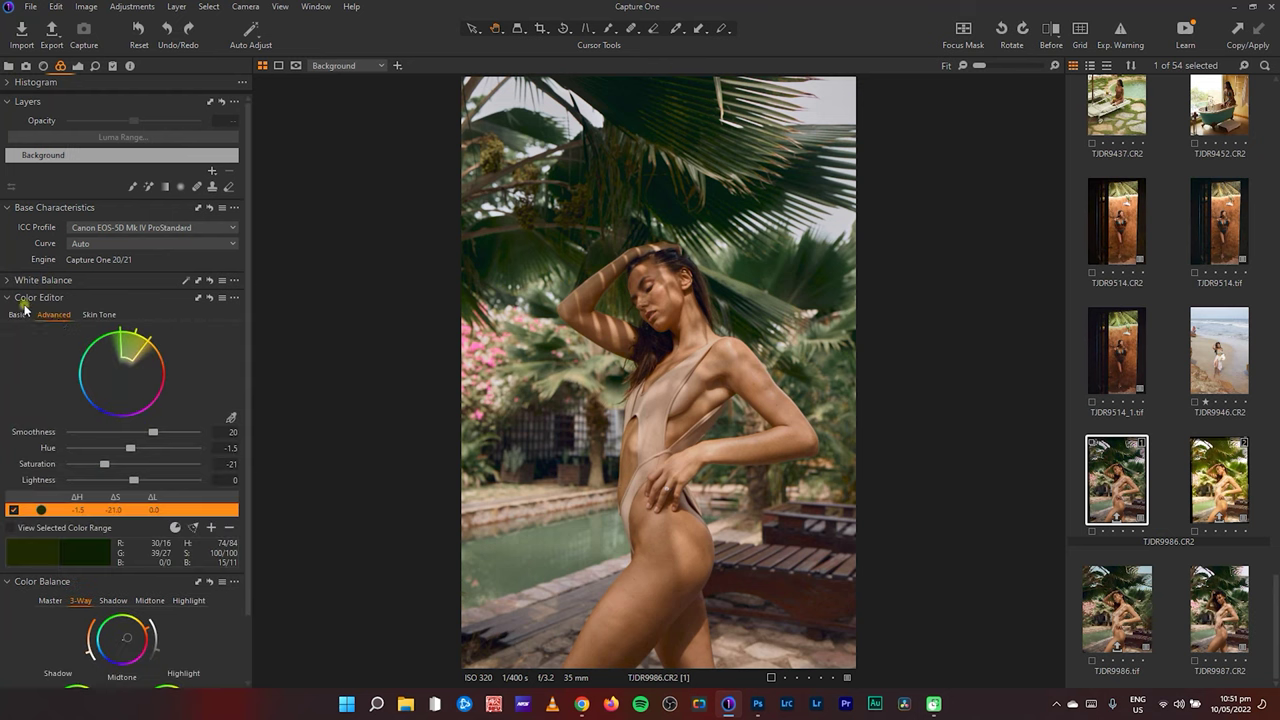
left_click(12, 315)
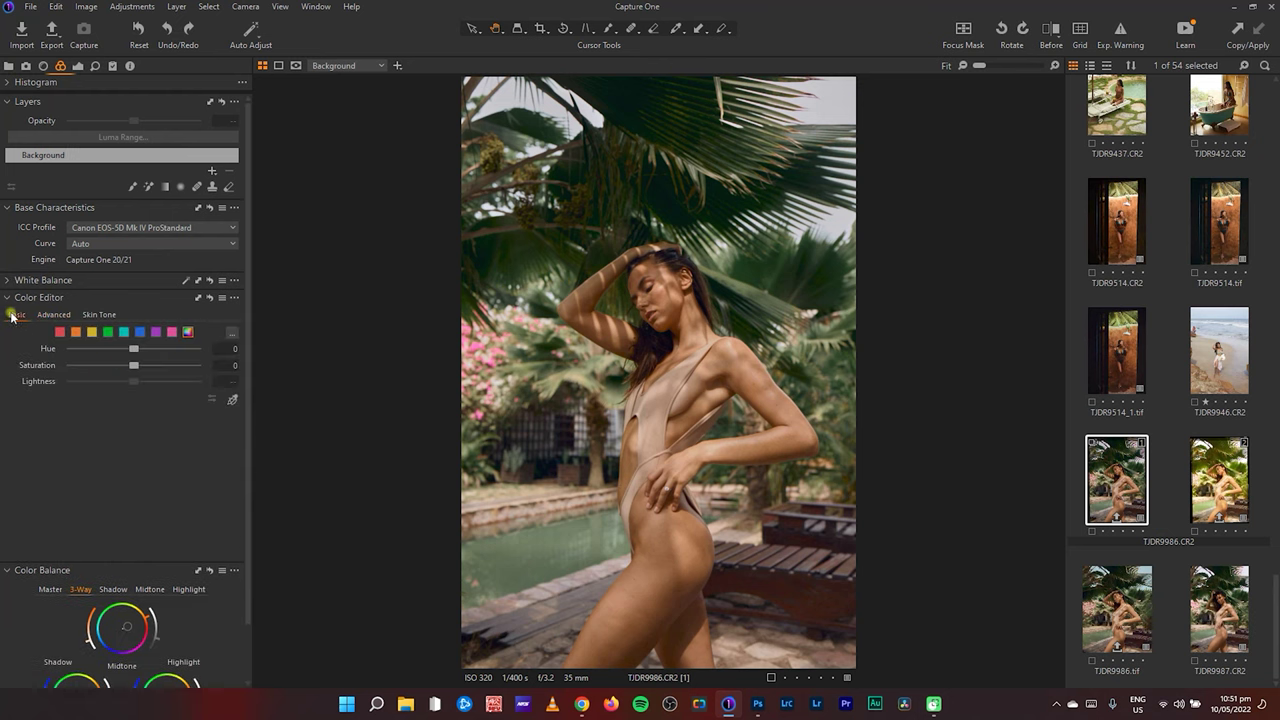
left_click(61, 336)
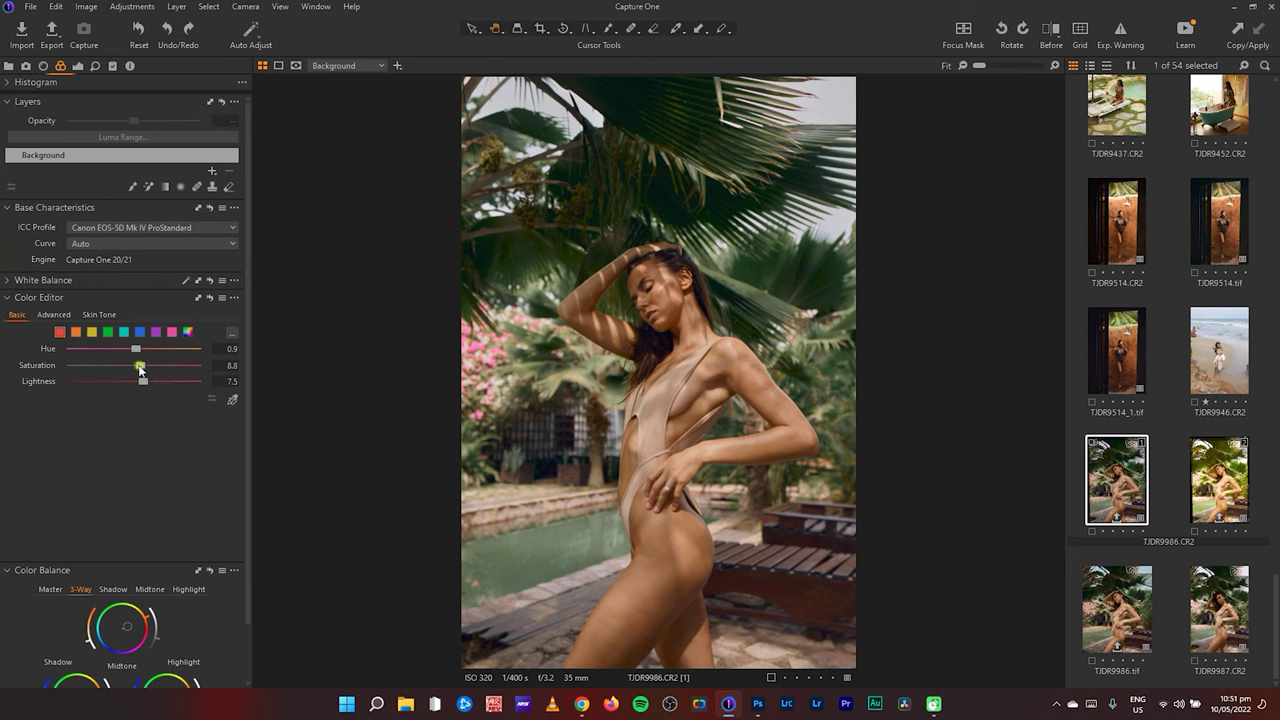
left_click(76, 332)
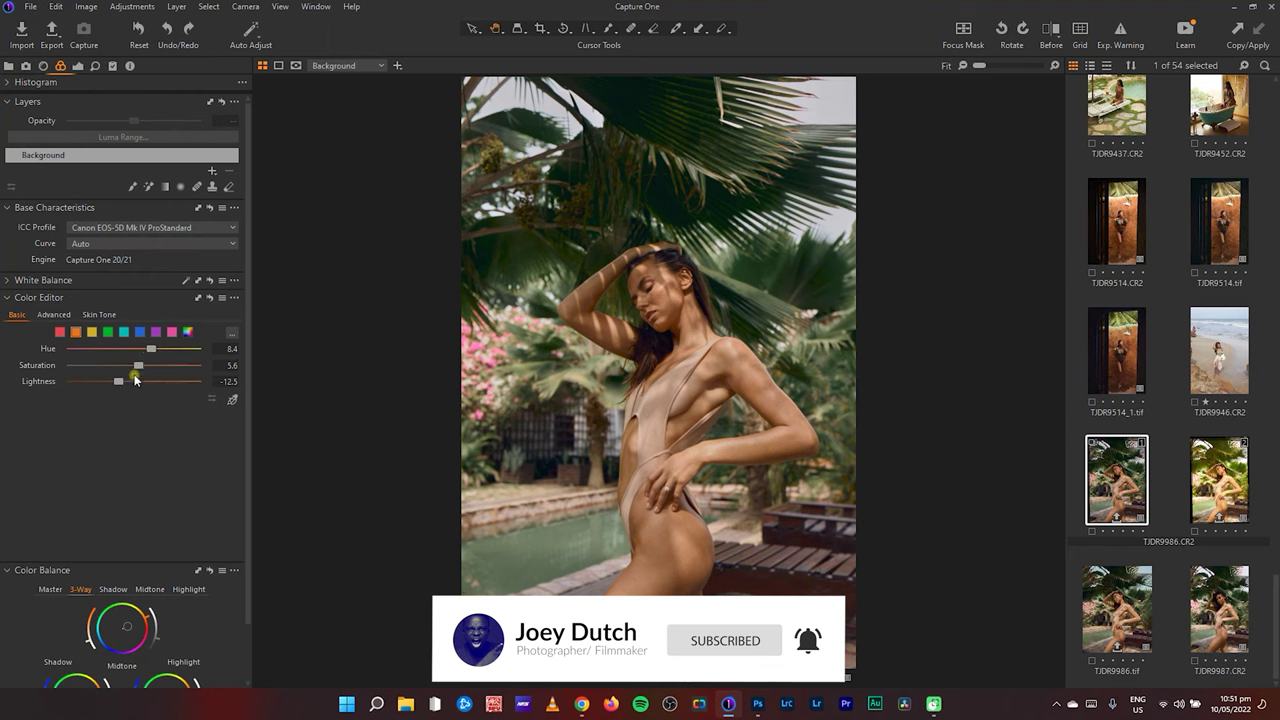
left_click(99, 316)
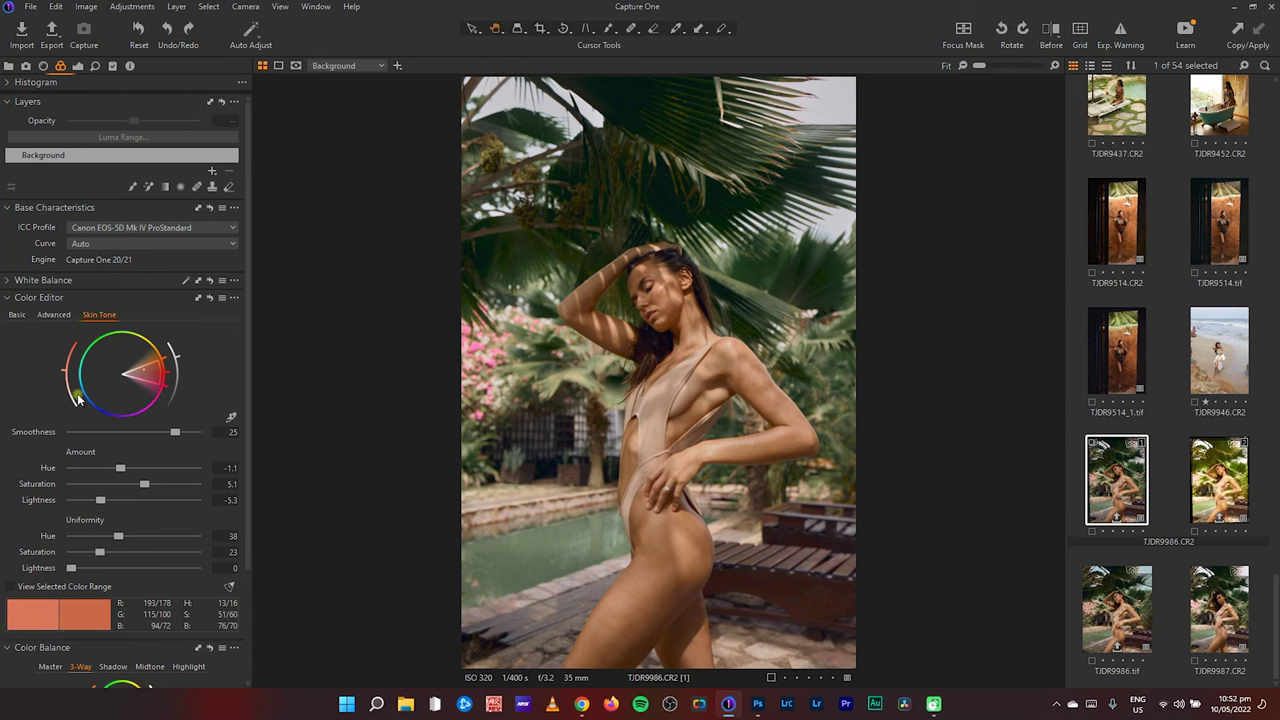
- Review the Color Editor's basic adjustments for the yellow, green, cyan, blue, pink and overall color ranges
left_click(16, 316)
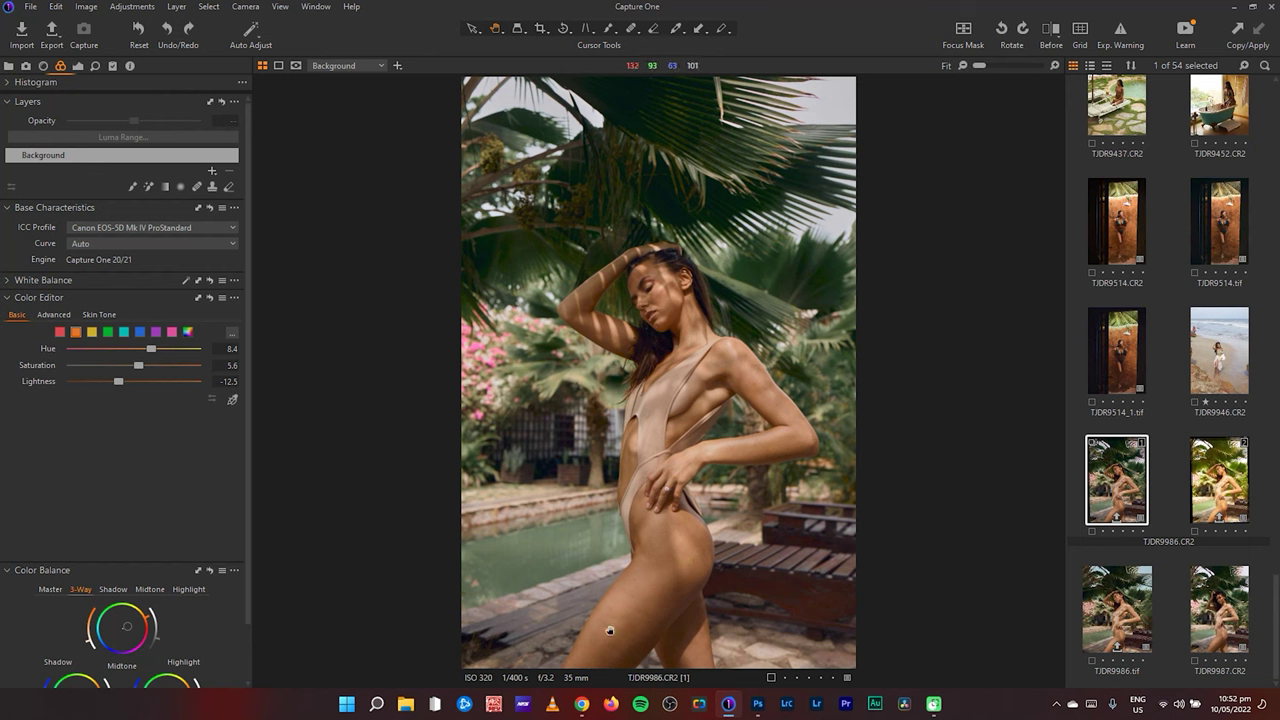
left_click(92, 330)
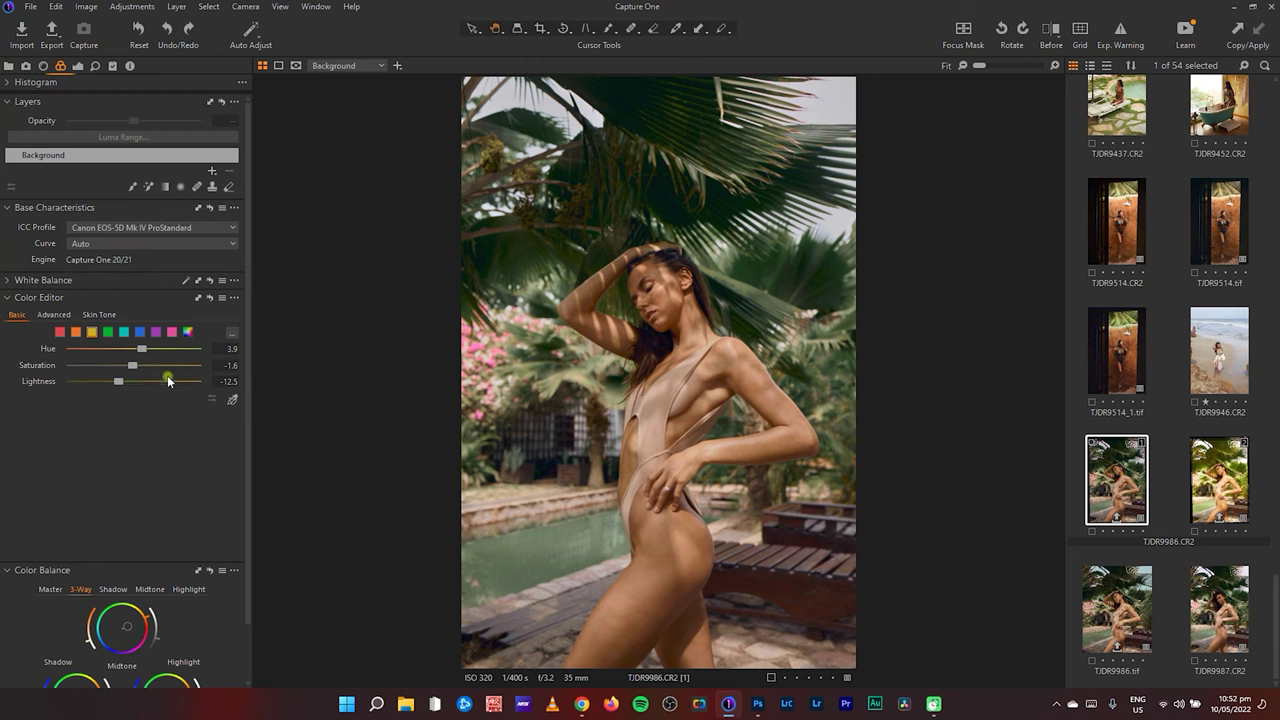
left_click(108, 335)
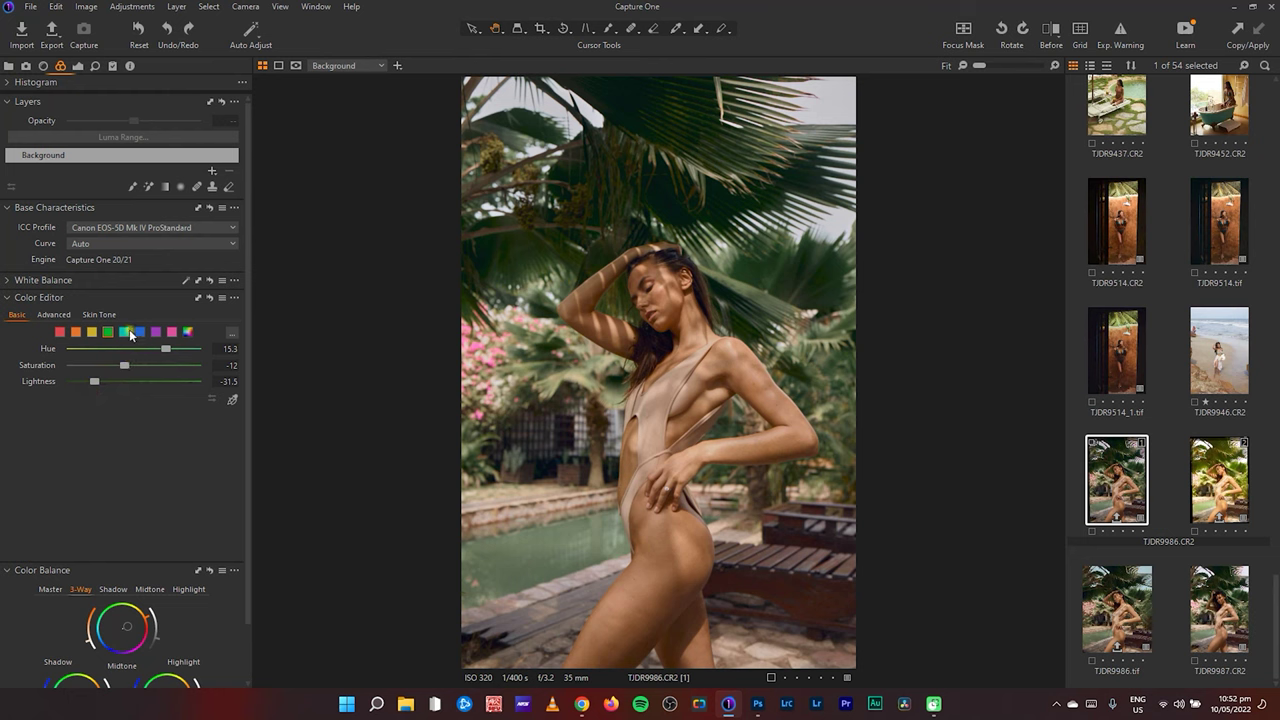
left_click(125, 333)
left_click(141, 333)
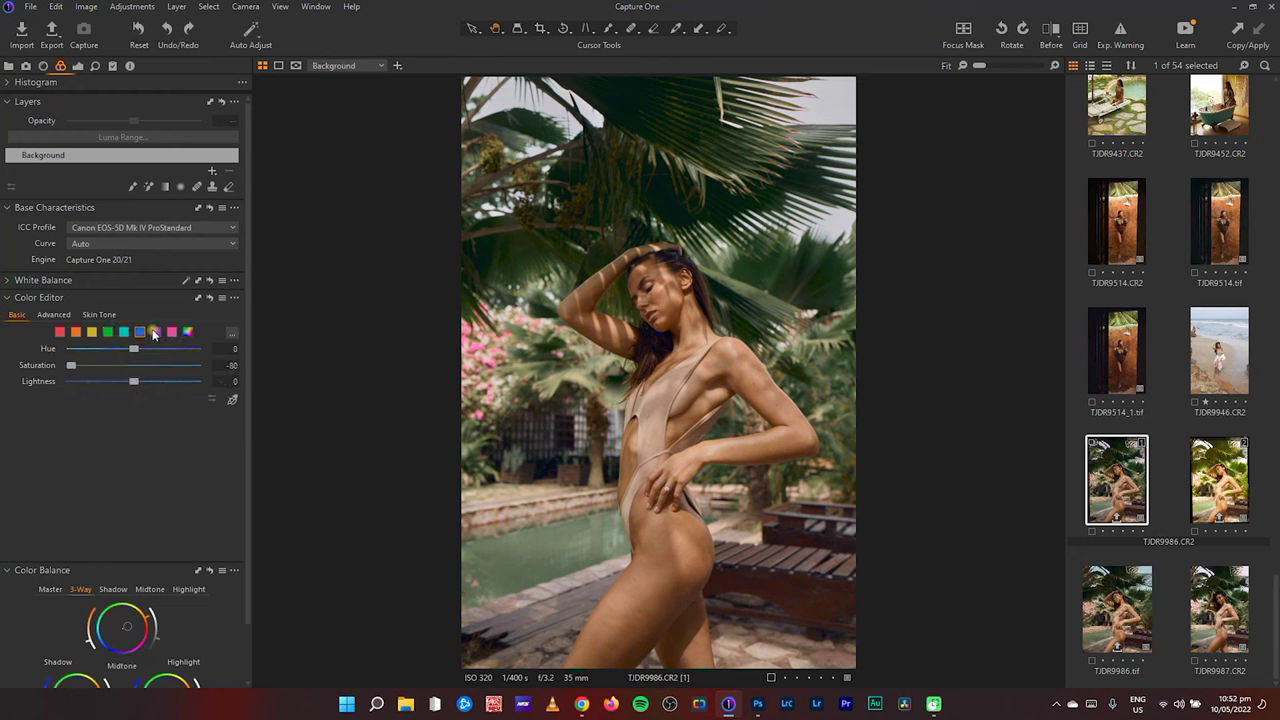
left_click(173, 333)
left_click(187, 334)
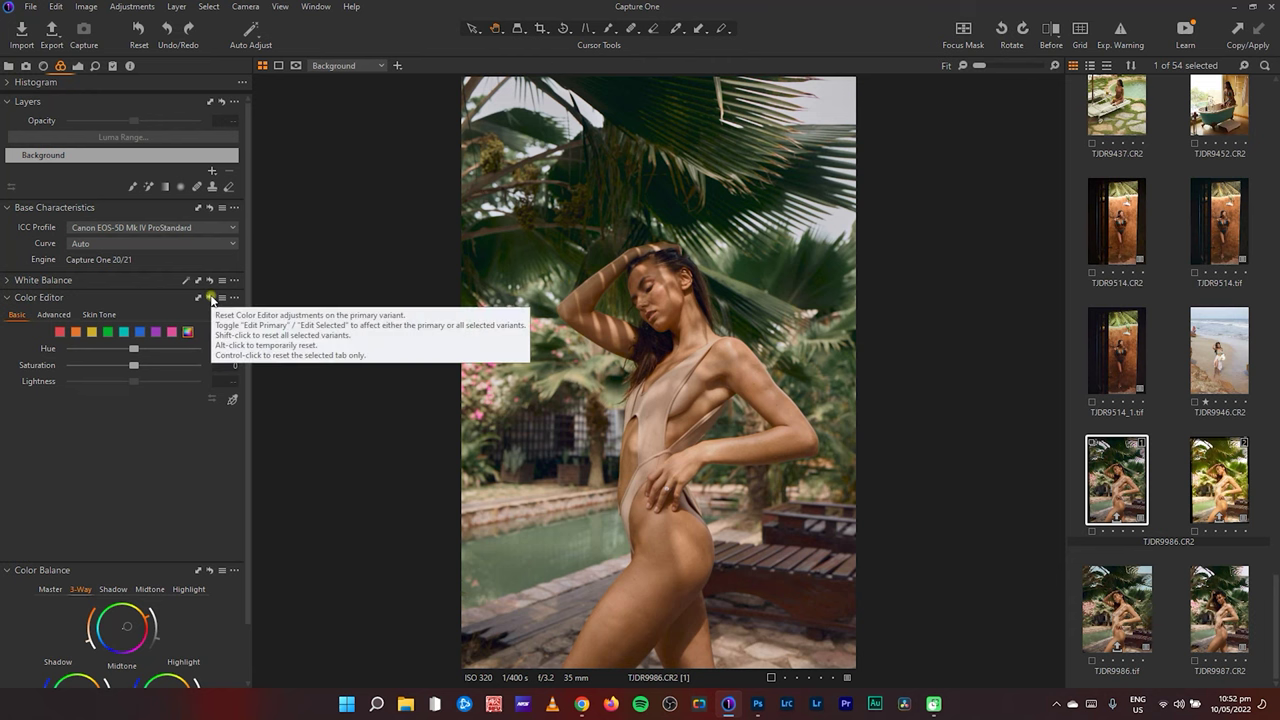
- Reset the Color Editor adjustments to judge their effect, undo the reset, and view the Advanced color adjustment
left_click(211, 299)
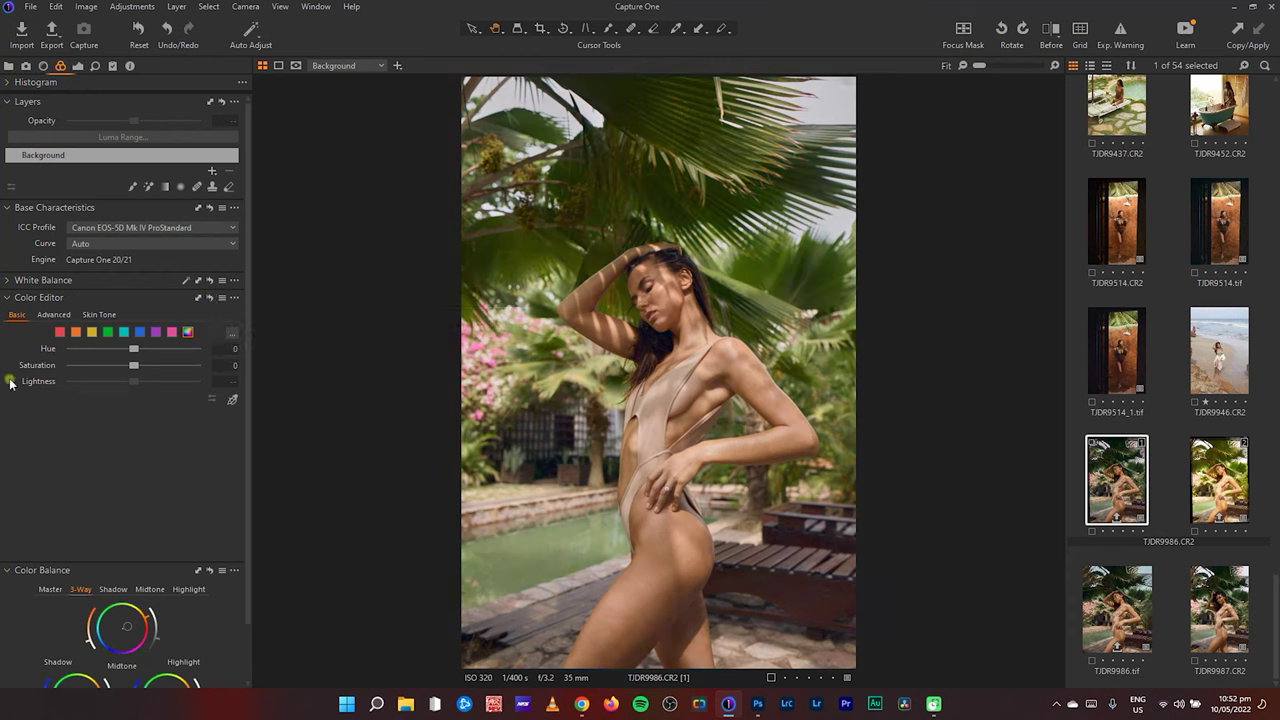
left_click(168, 31)
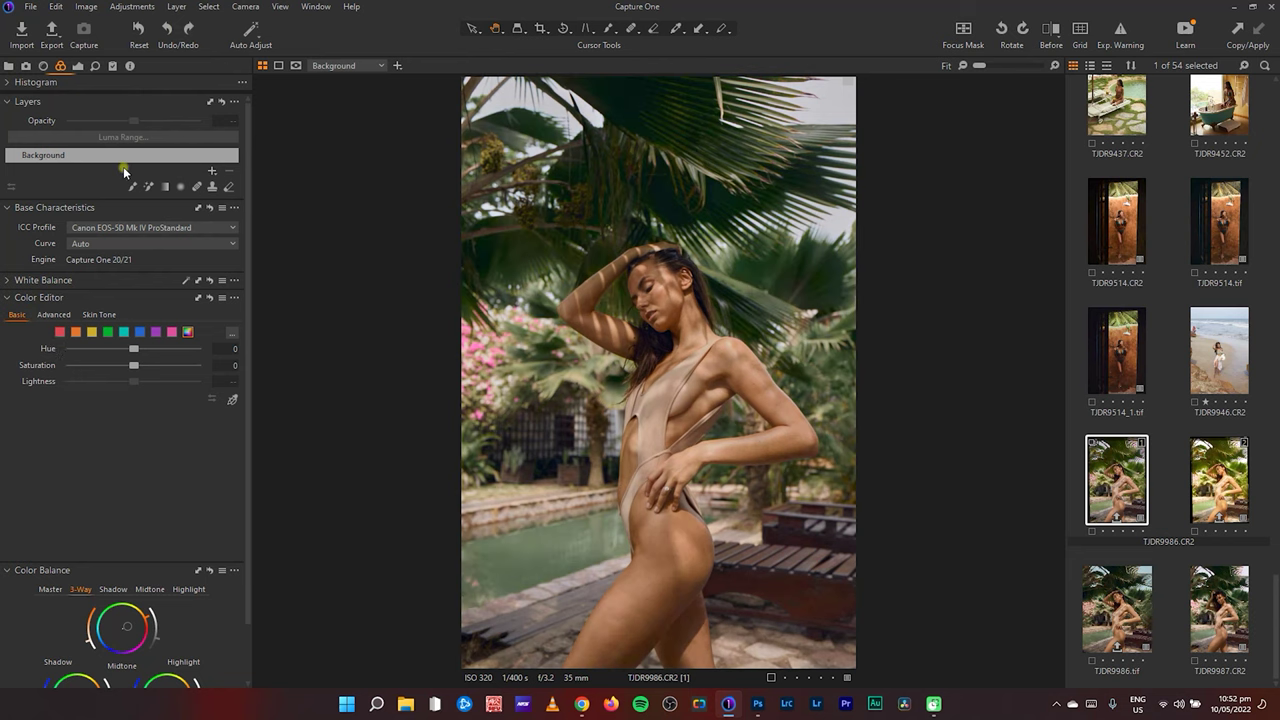
left_click(55, 315)
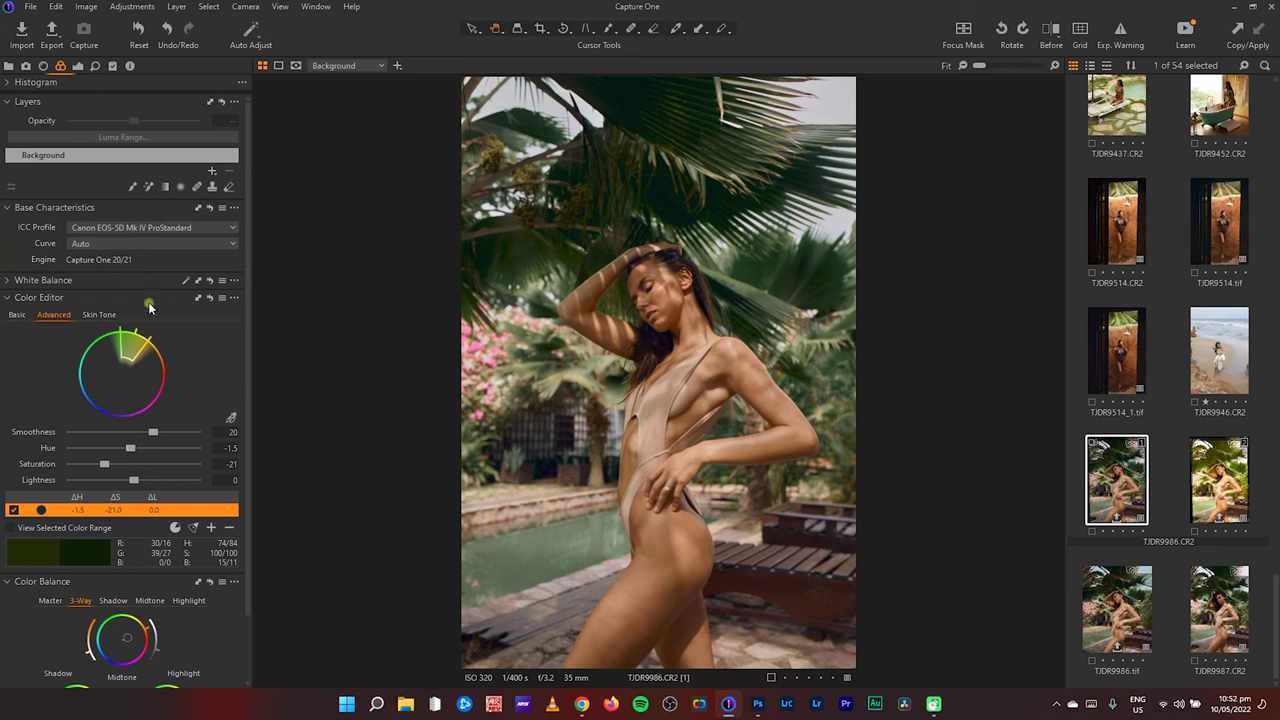
- Check White Balance with Color Editor collapsed, then reset the Color Balance to judge its effect and undo the reset
left_click(8, 297)
left_click(8, 280)
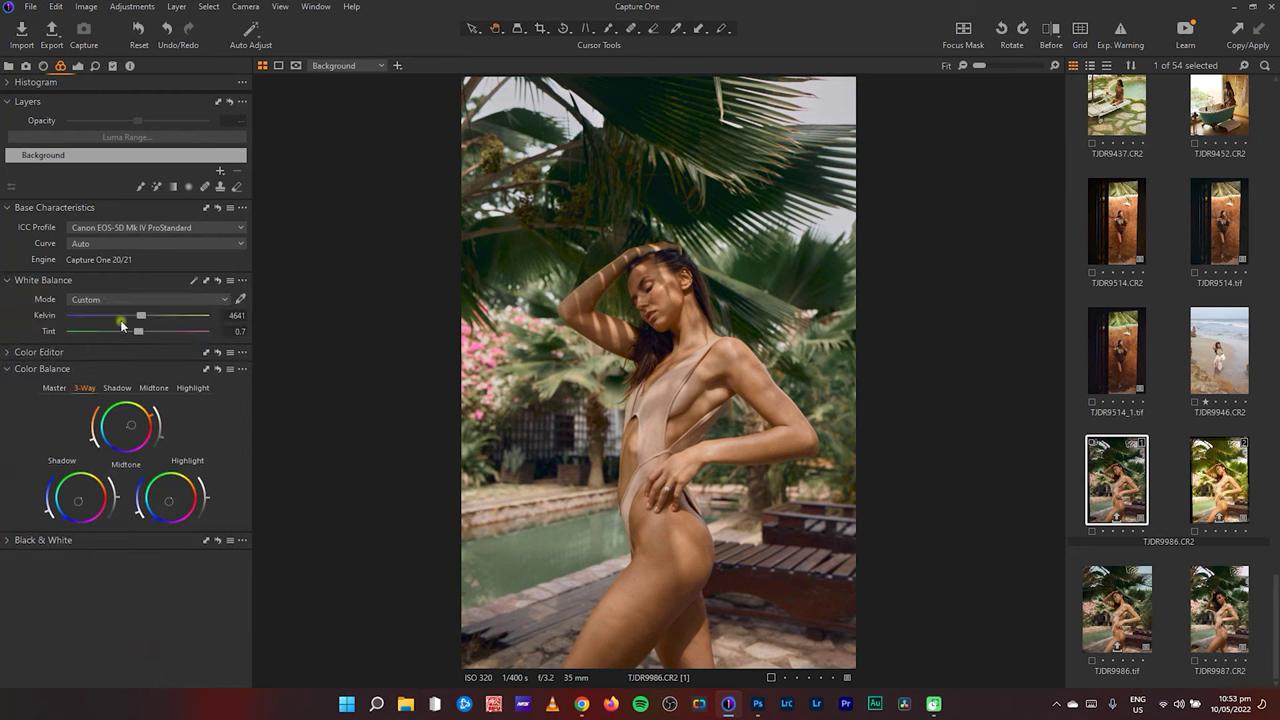
left_click(17, 282)
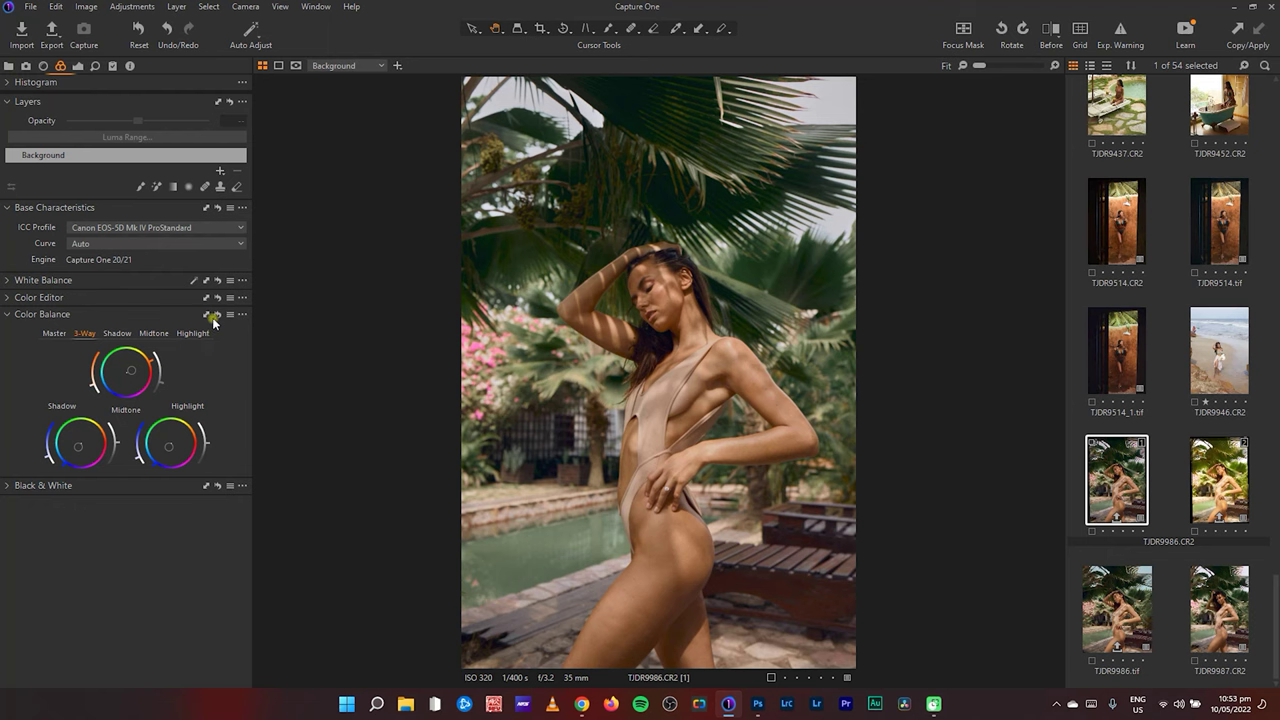
left_click(219, 316)
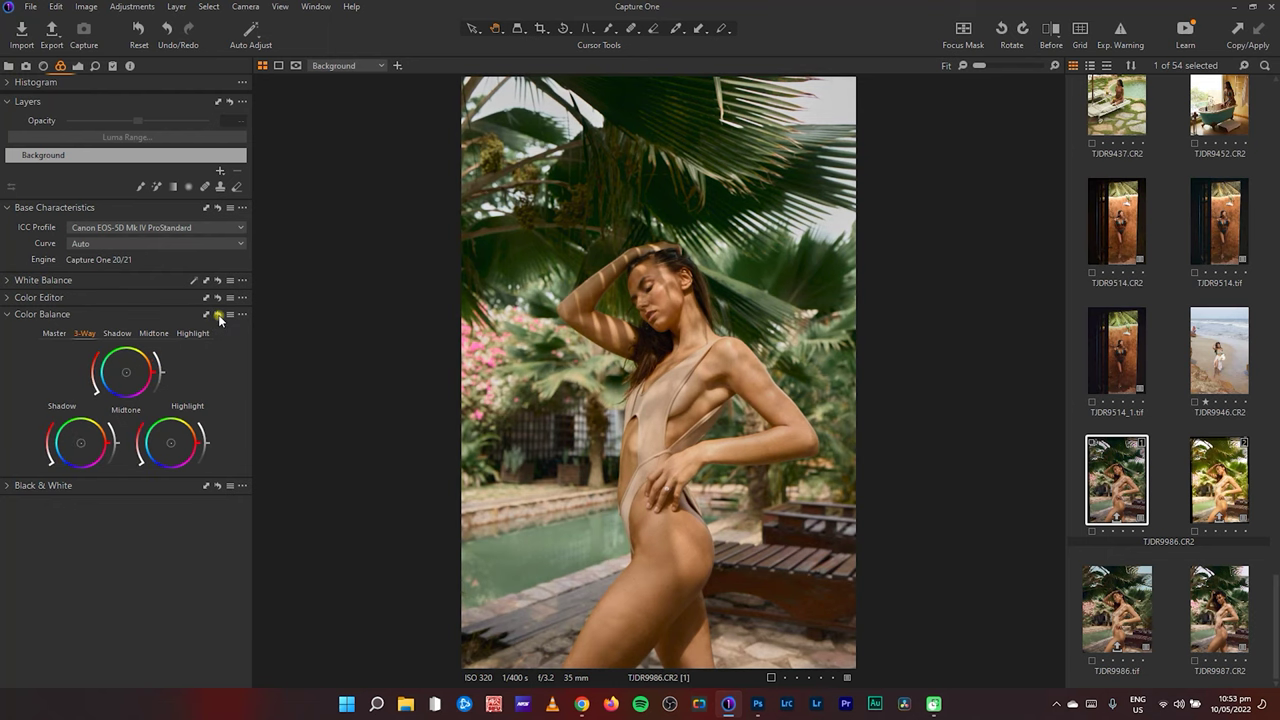
left_click(166, 29)
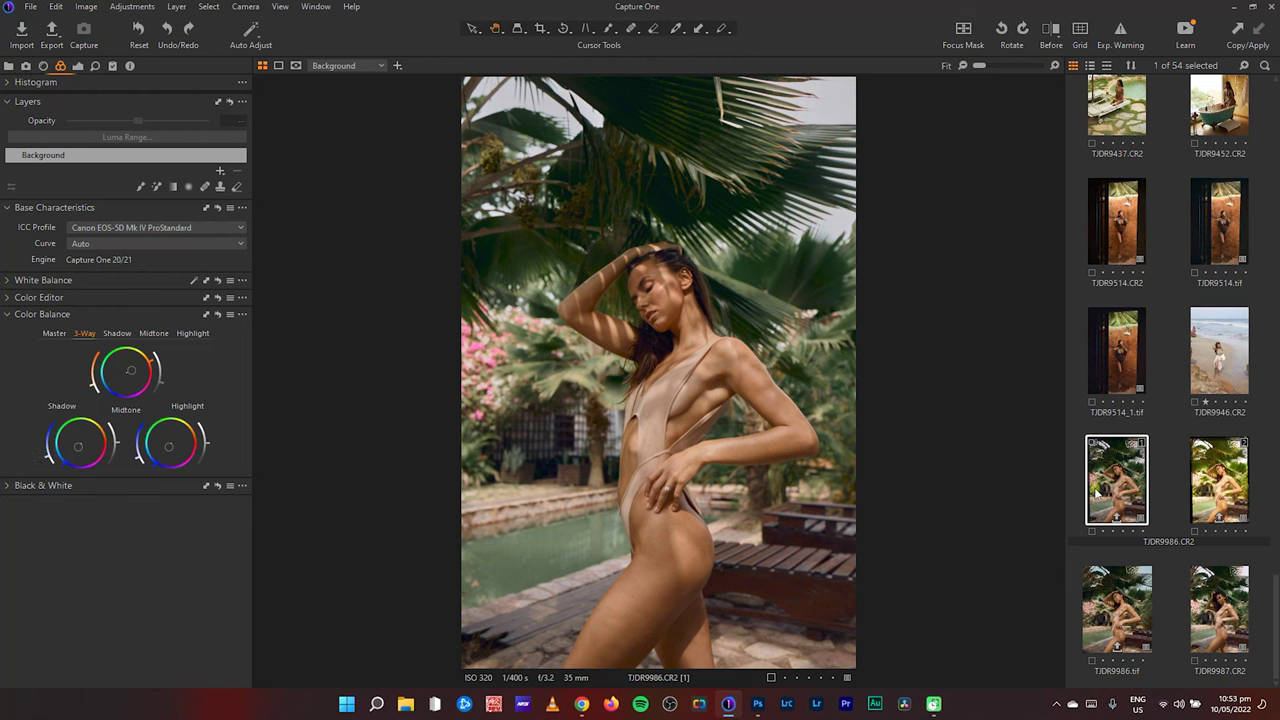
- Switch back and forth between the unedited and edited variants of TJDR9986.CR2 to compare them, then collapse Color Balance
left_click(1220, 482)
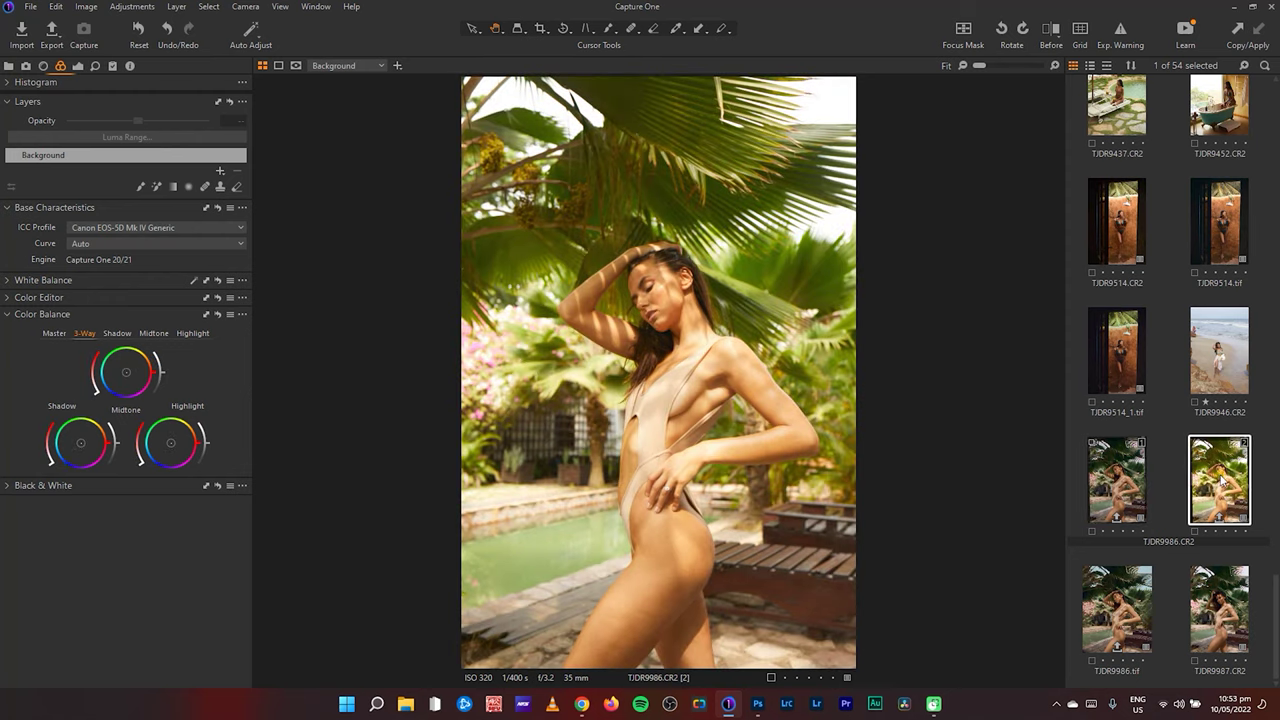
left_click(1109, 490)
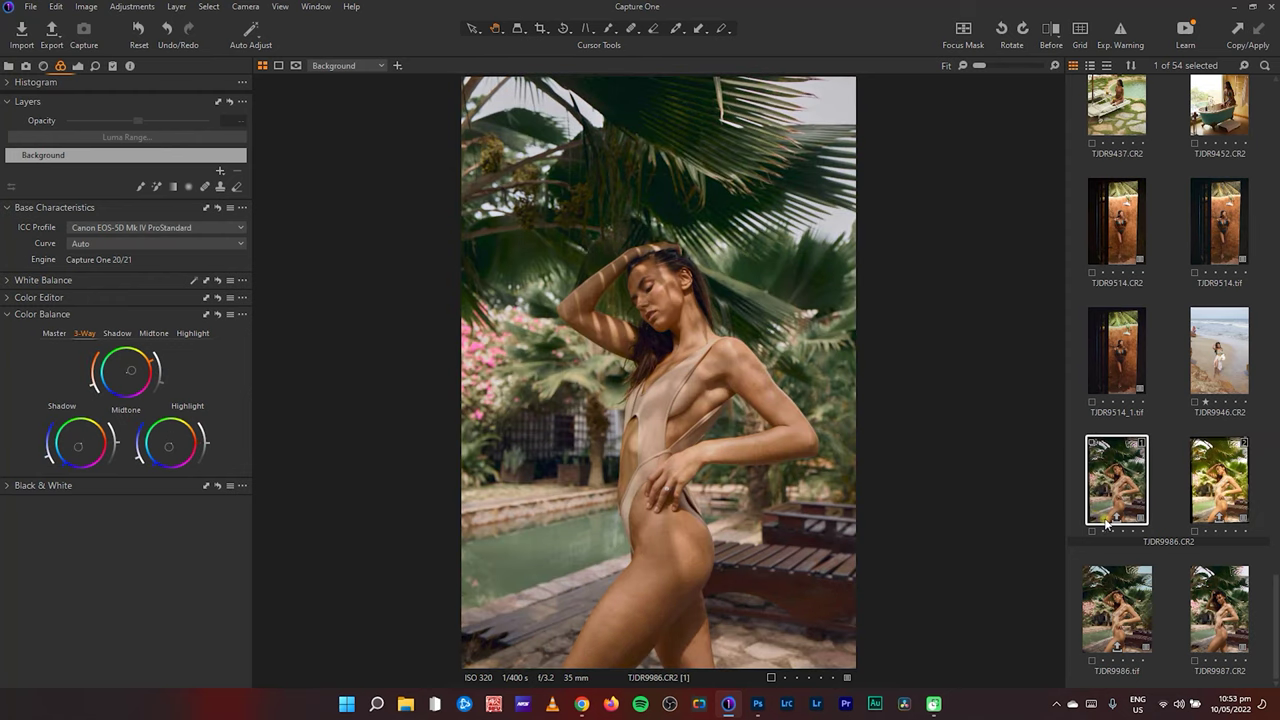
left_click(1226, 478)
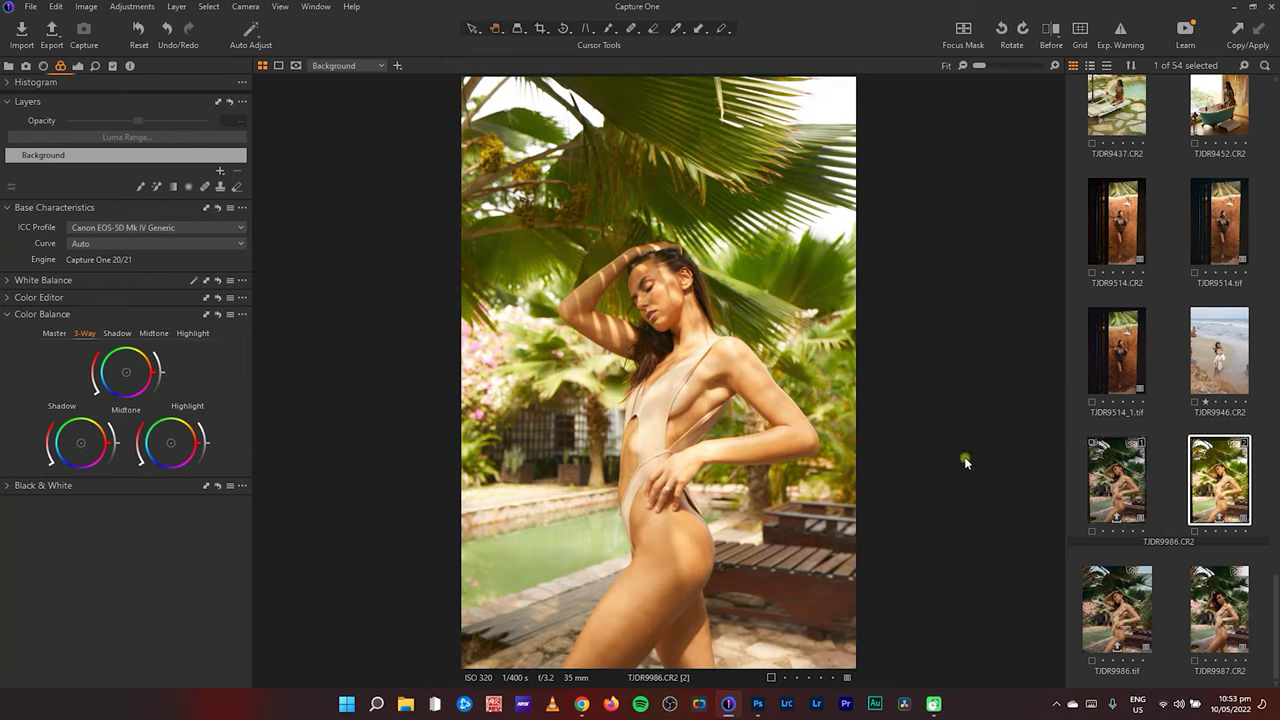
left_click(1112, 477)
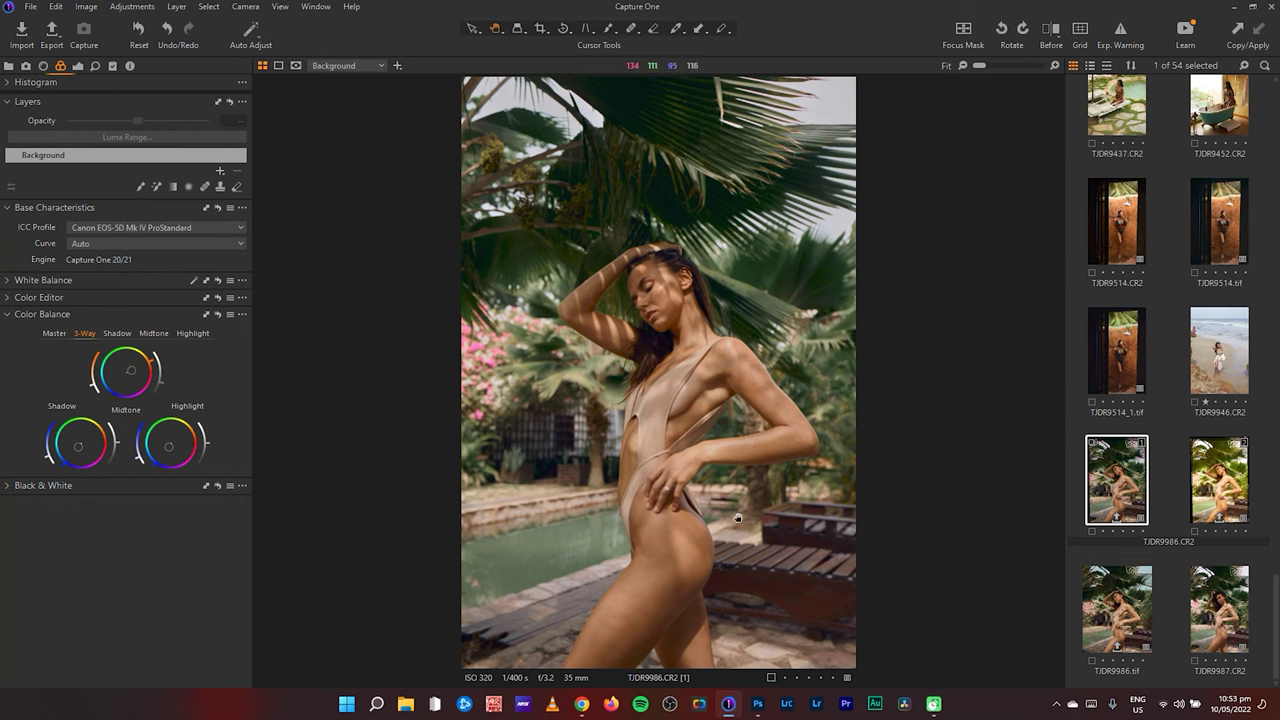
left_click(9, 315)
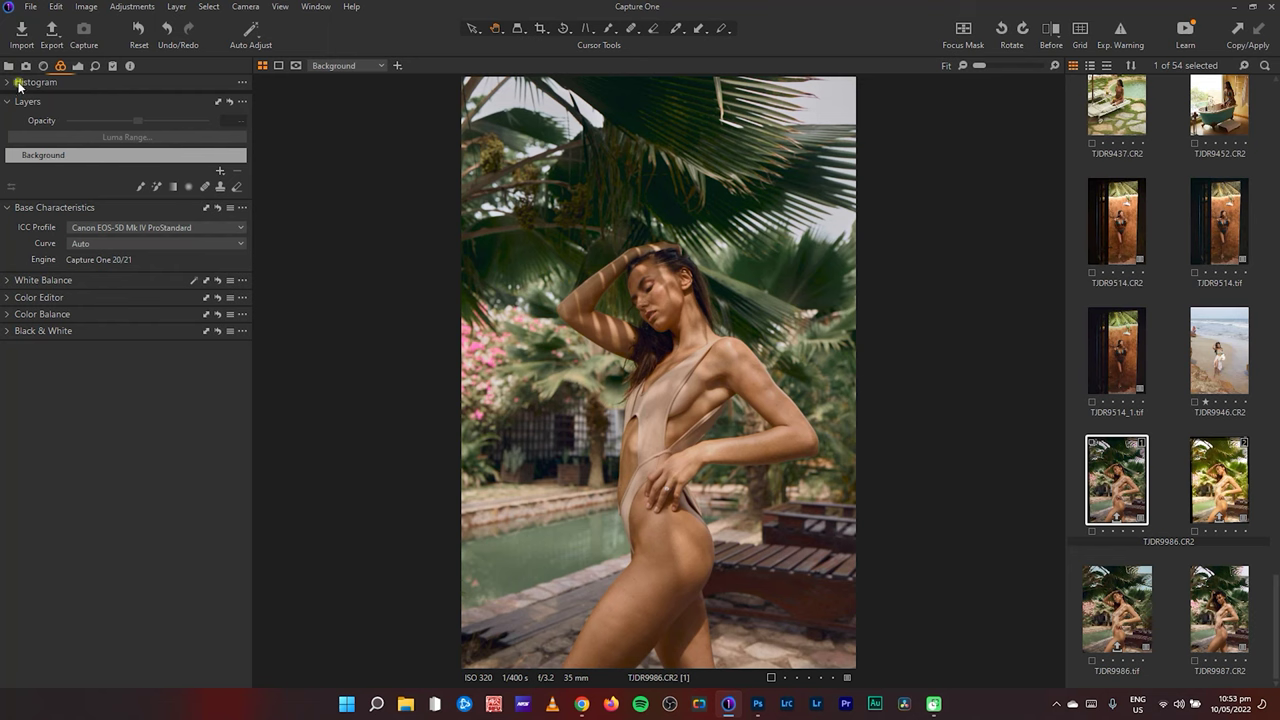
- Look at the lens correction and exposure settings and review the Curve's Red, Green, Blue, Luma and RGB channels
left_click(43, 66)
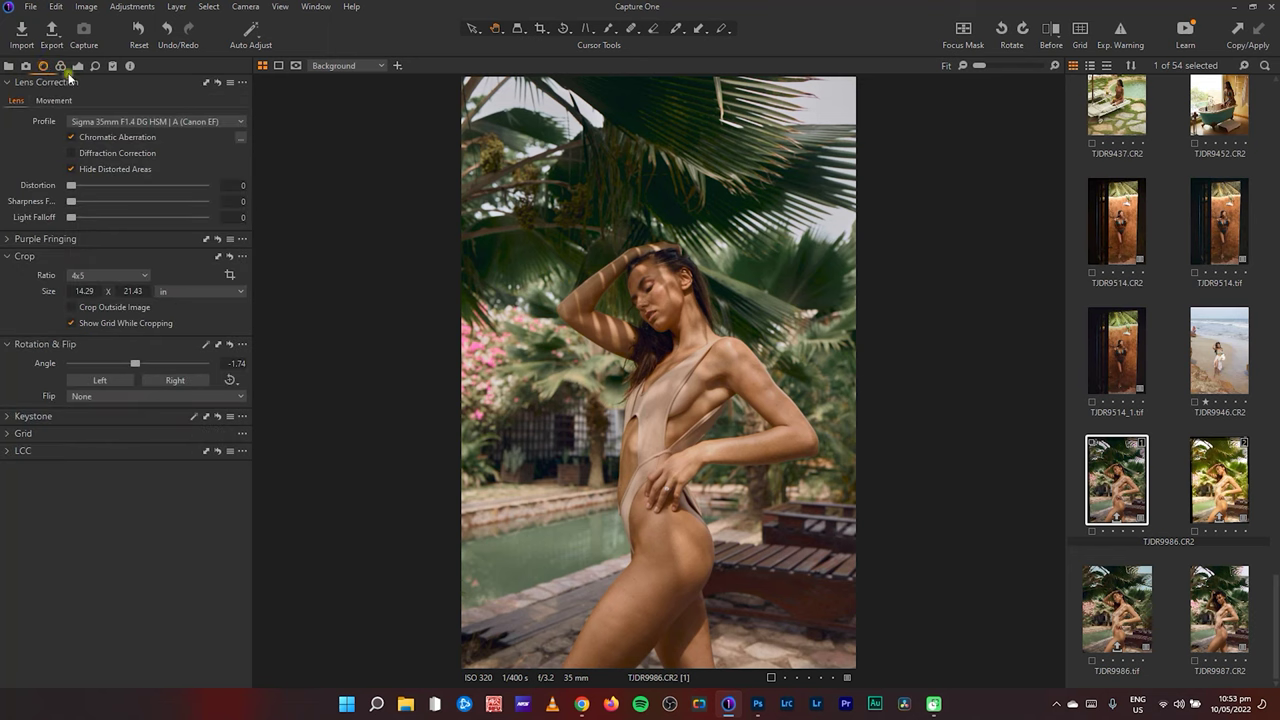
left_click(78, 66)
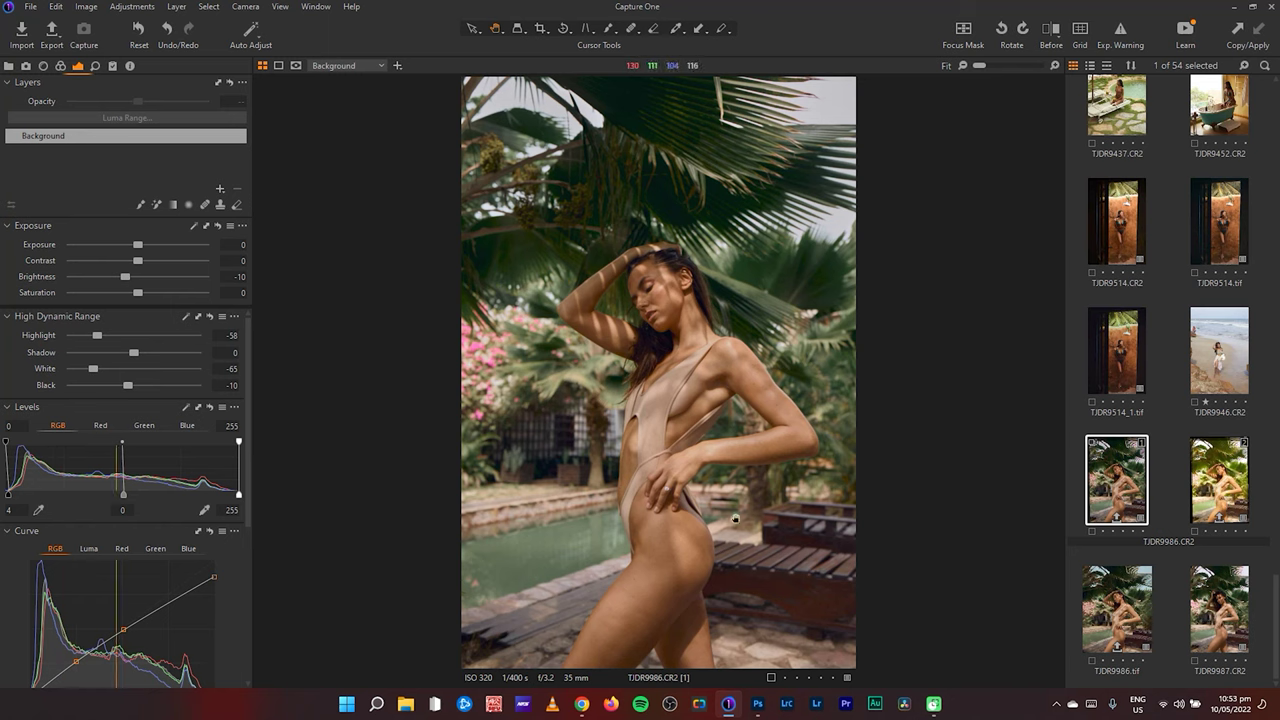
left_click(121, 548)
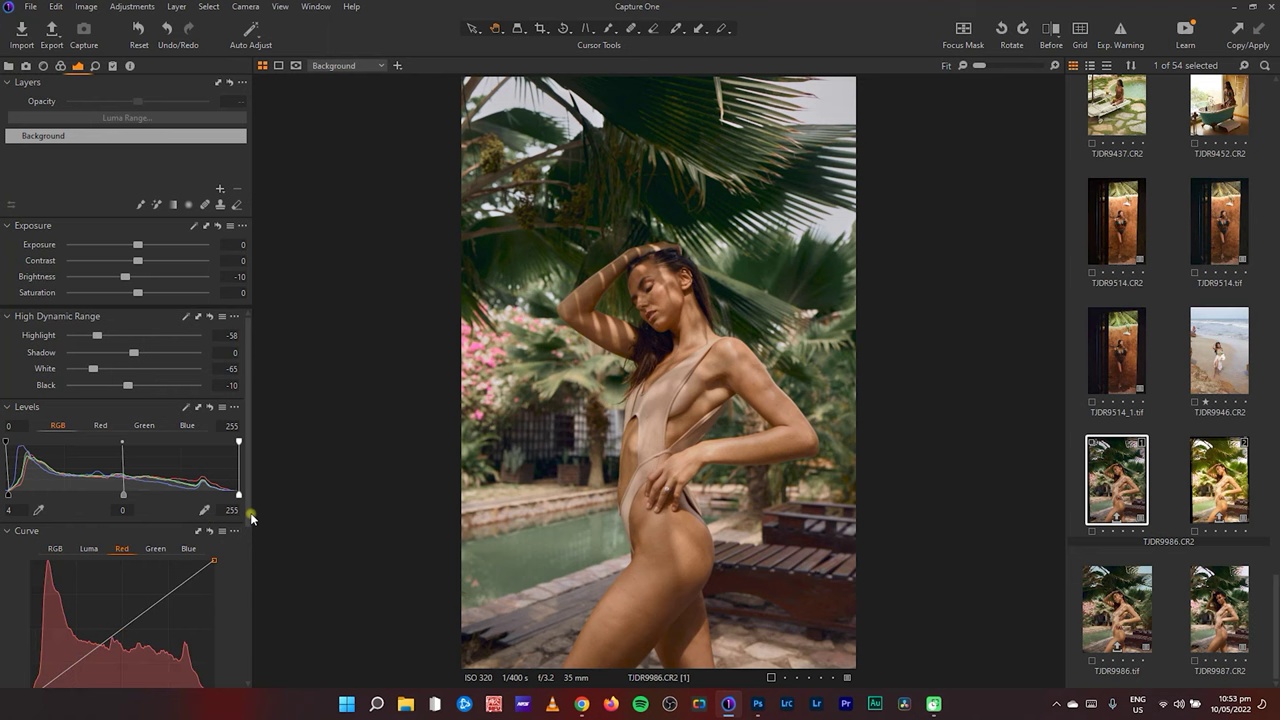
scroll(247, 503, "down", 3)
scroll(250, 498, "up", 3)
left_click(155, 548)
left_click(188, 548)
left_click(88, 548)
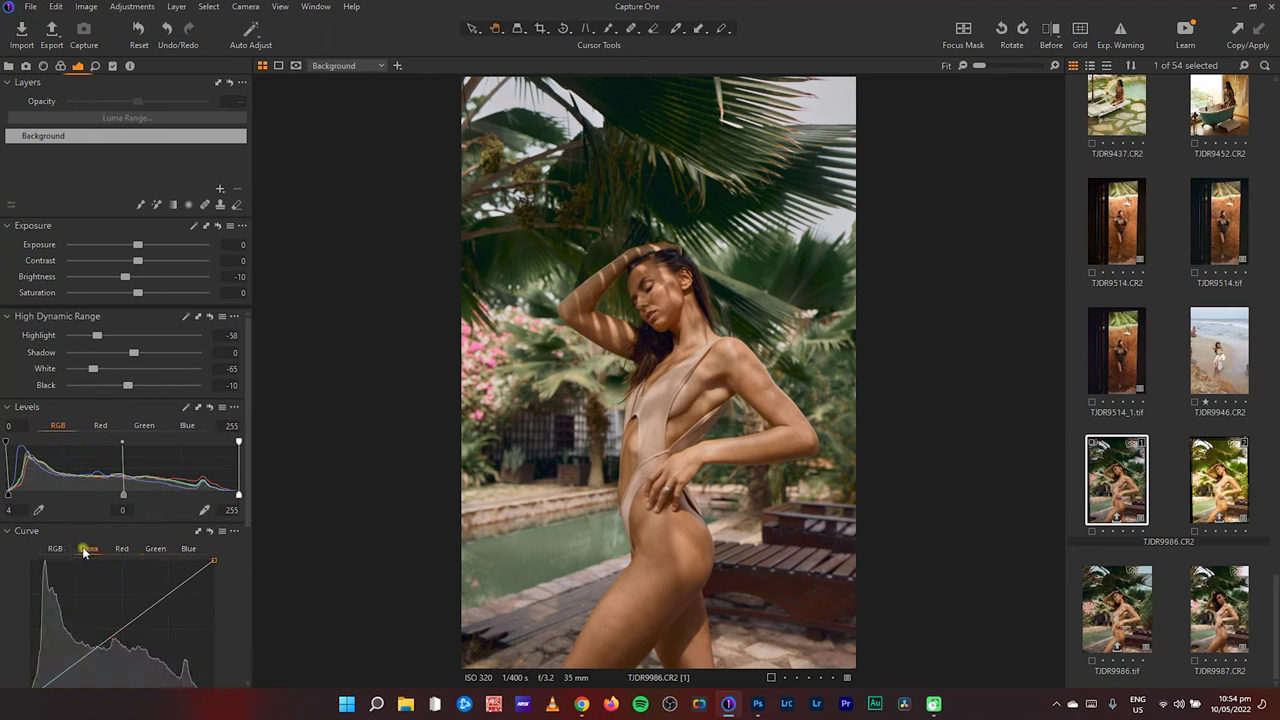
left_click(56, 549)
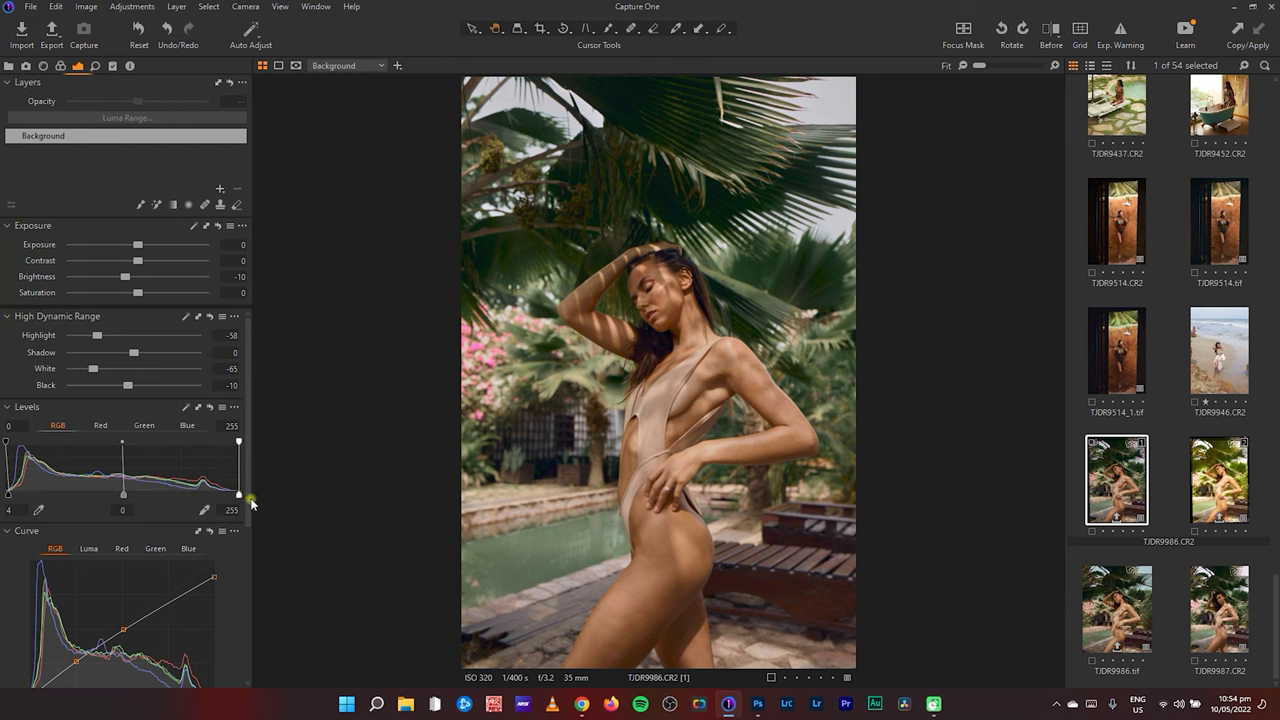
left_click_drag(249, 512, 253, 608)
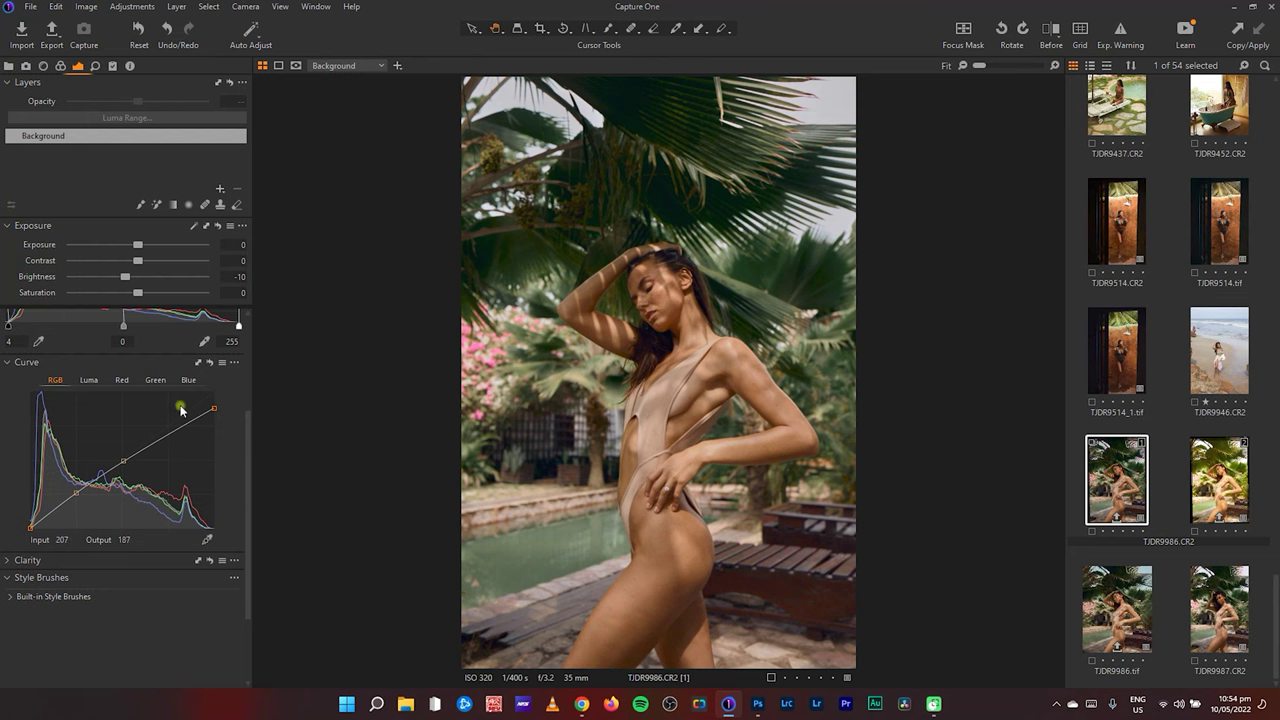
- Inspect the skin texture on the model's hip, torso and arm at 100% zoom, then return to the fitted view
left_click(671, 571)
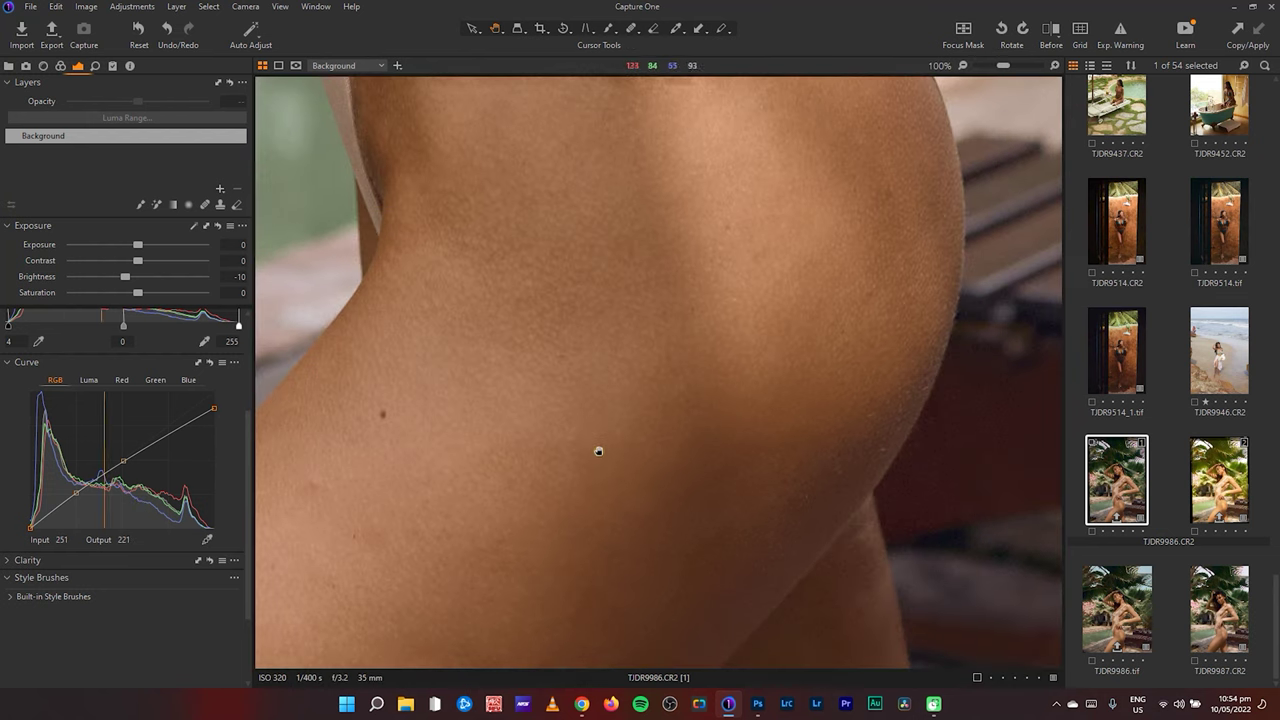
left_click_drag(585, 429, 614, 609)
left_click_drag(600, 466, 597, 646)
left_click_drag(766, 326, 563, 623)
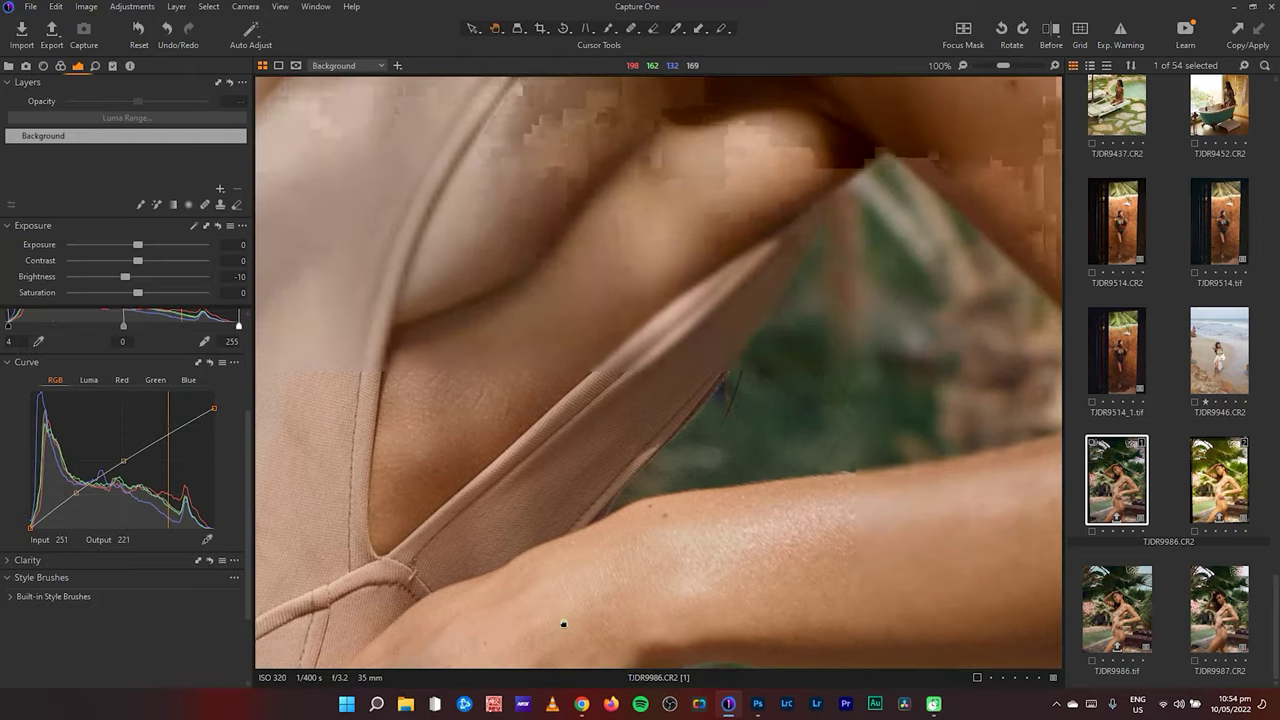
left_click_drag(897, 443, 613, 416)
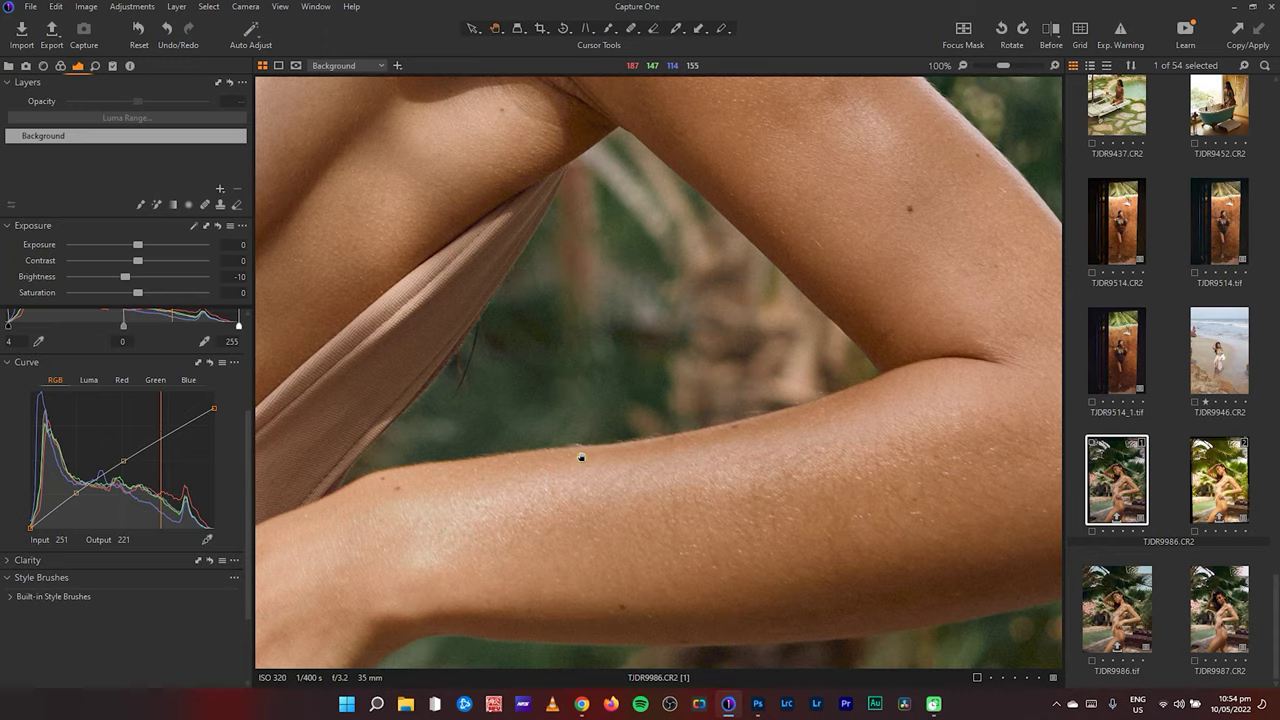
double_click(524, 497)
- Show the edited and unedited variants side by side and briefly compare them with the split Before view
left_click(1219, 475, "ctrl")
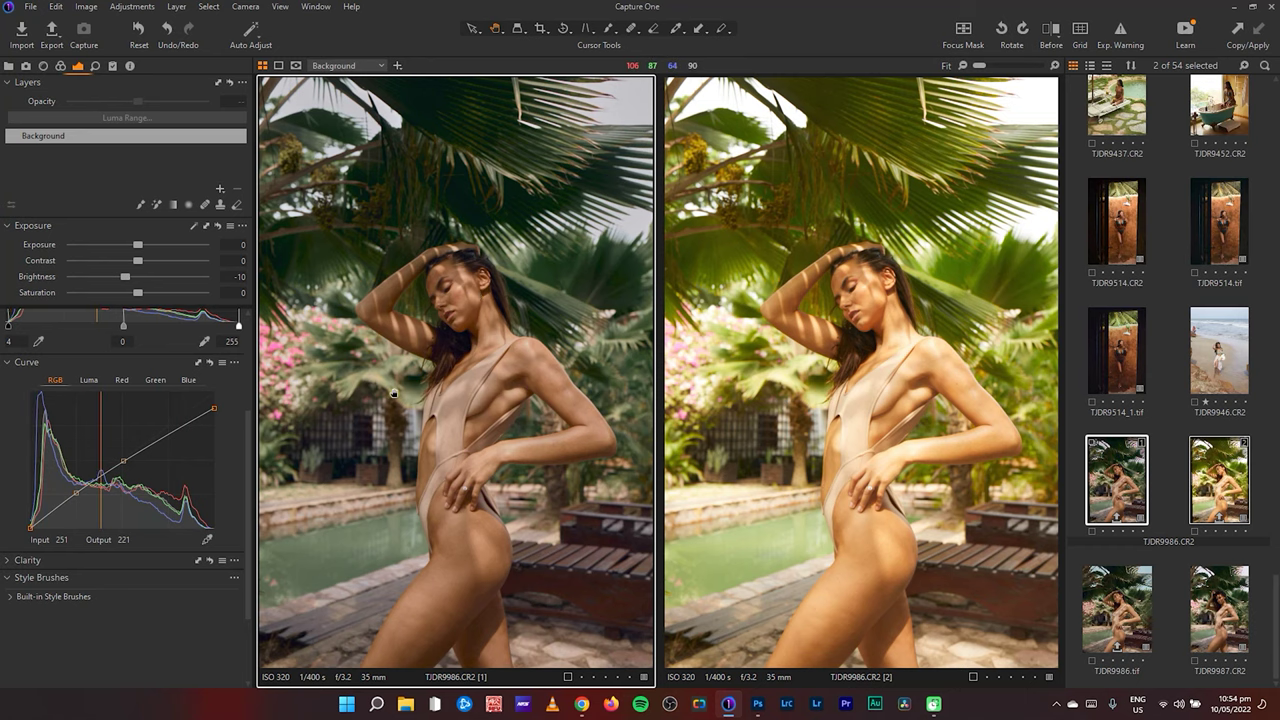
left_click(1046, 30)
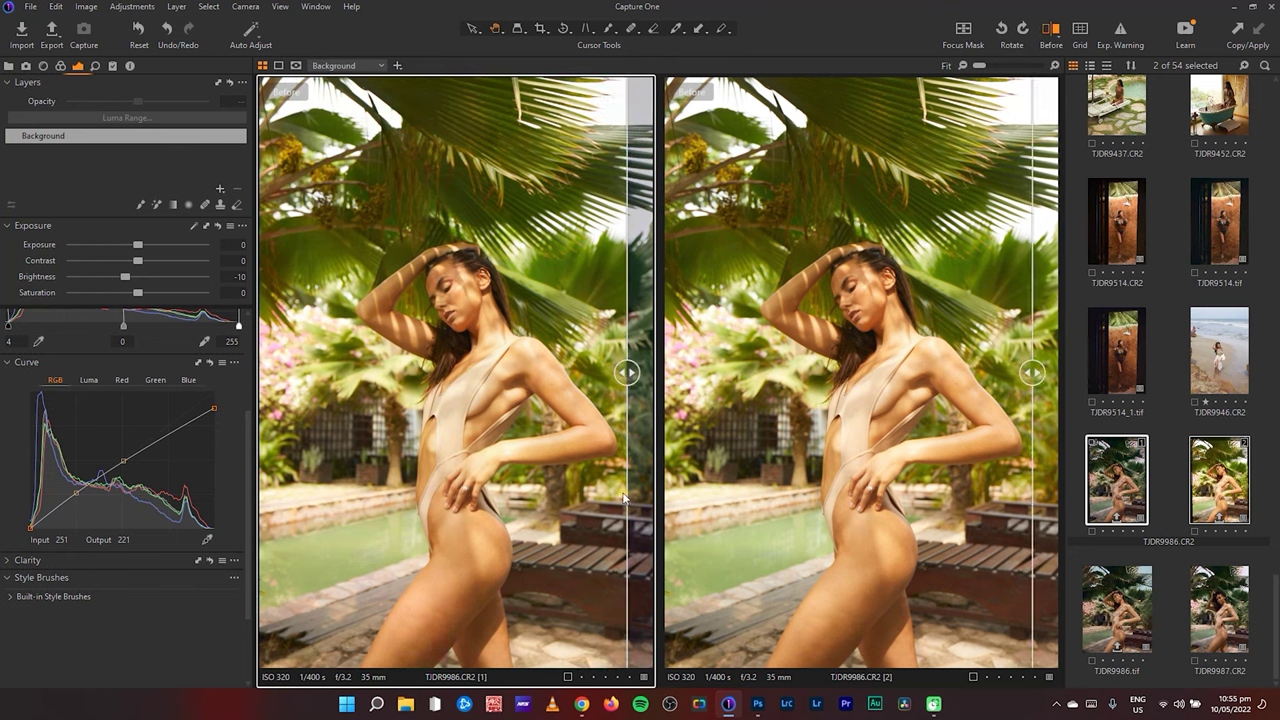
left_click(1050, 32)
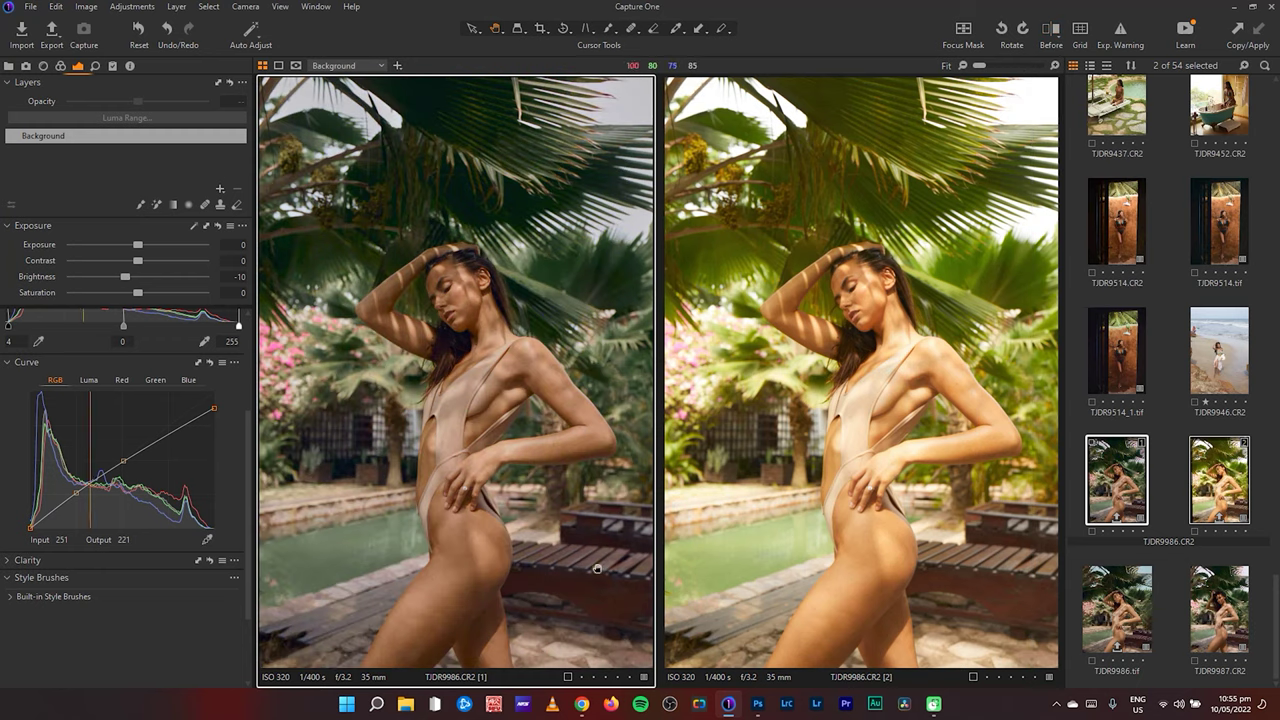
- Switch to Photoshop and hide every layer of TJDR9986.tif except Layer 0
mouse_move(758, 708)
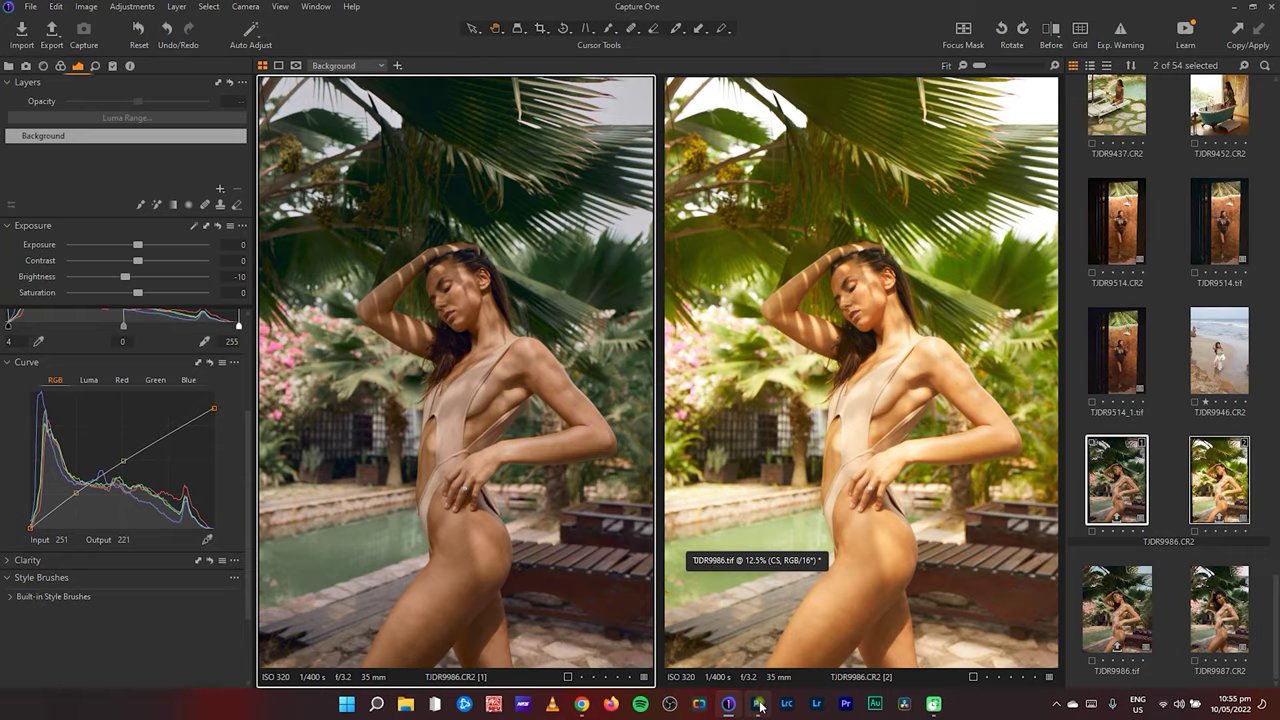
left_click(759, 706)
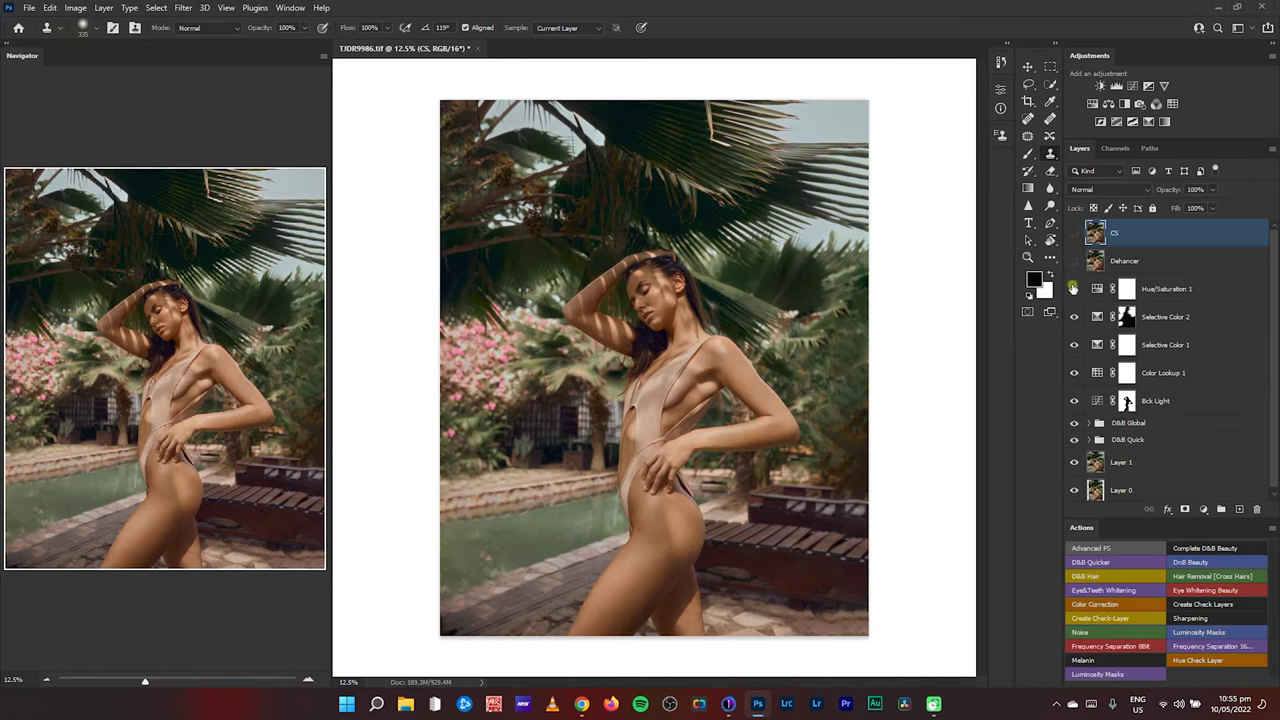
left_click(1074, 490, "alt")
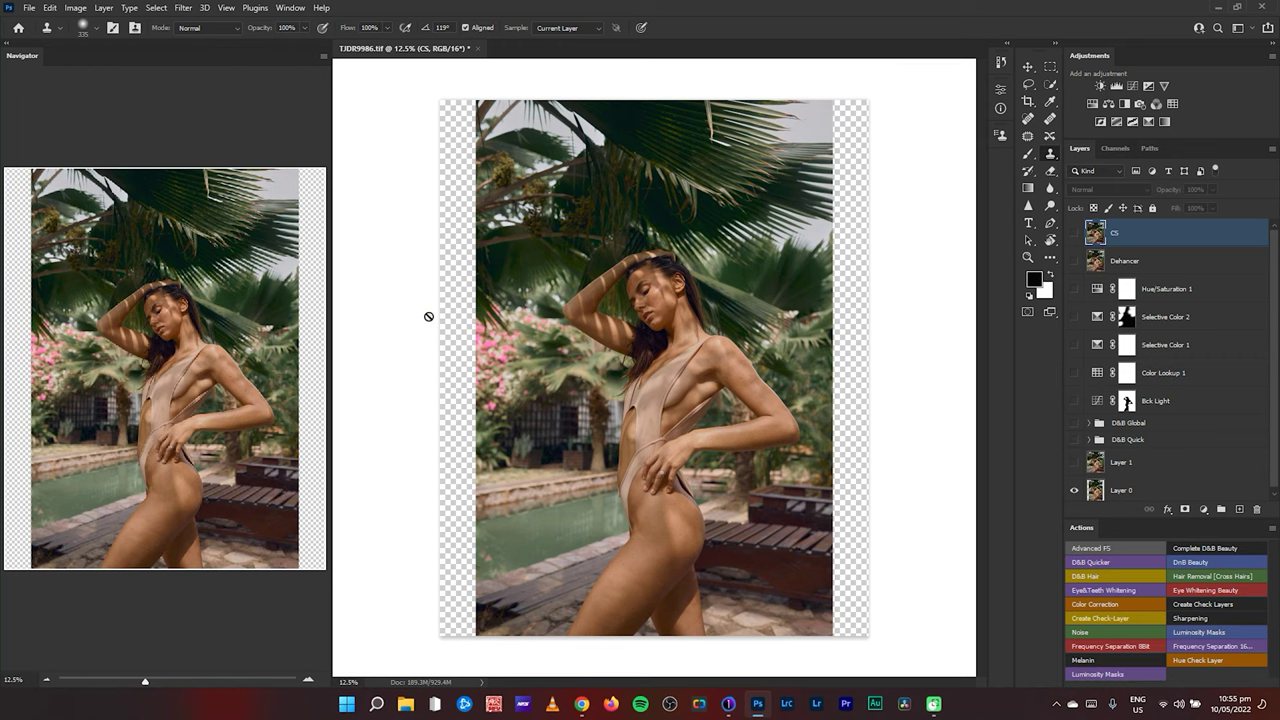
- Display the document in full-screen mode with the menu bar, check the 4:5 crop frame, and return to the Clone Stamp tool
key("f")
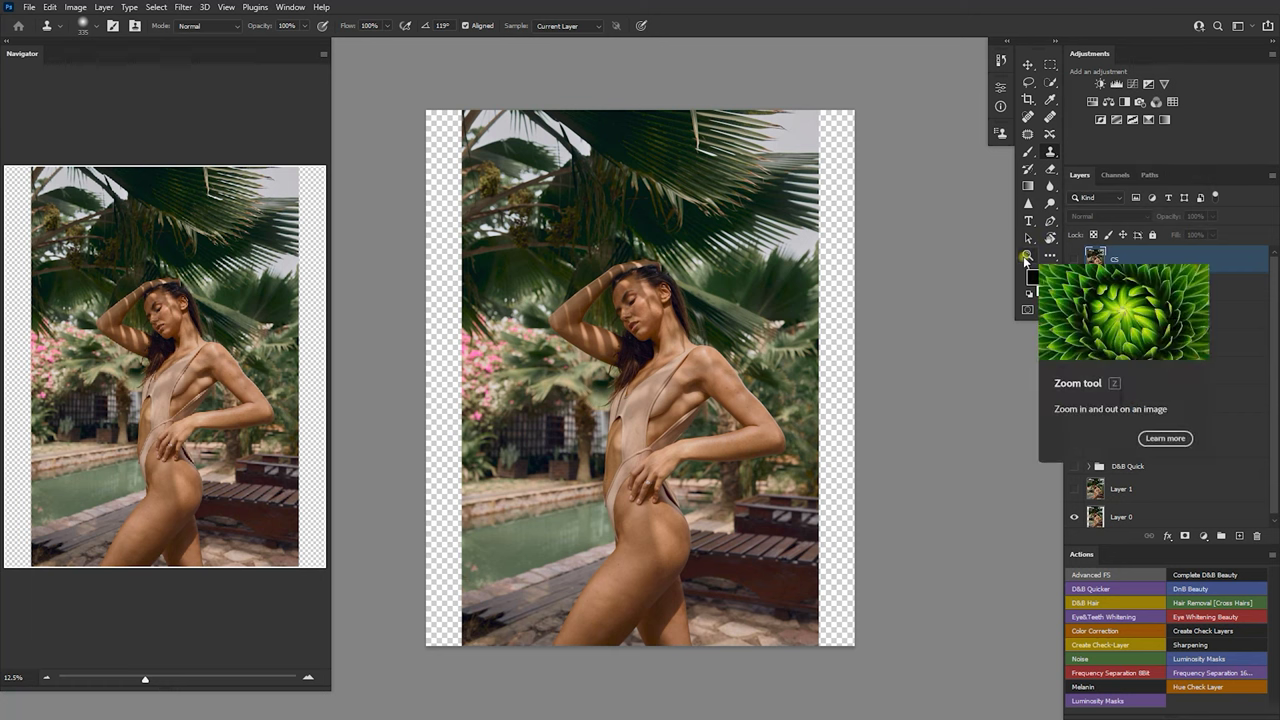
key("c")
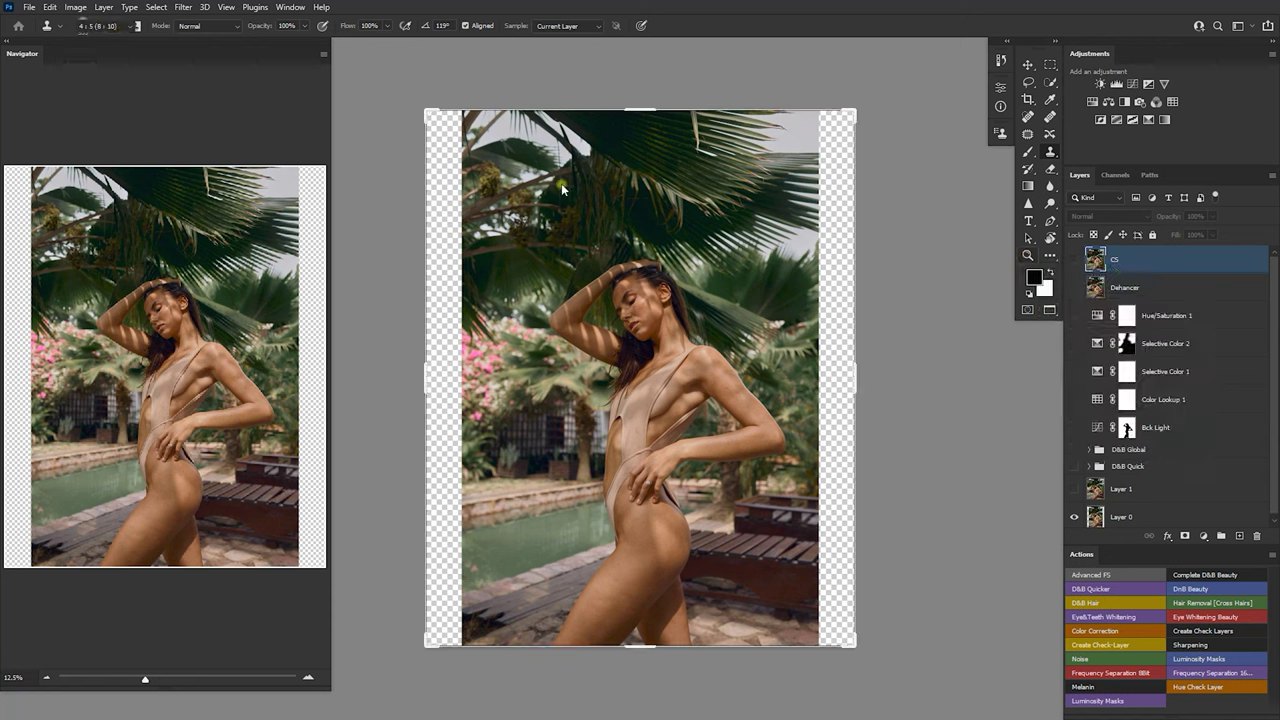
key("s")
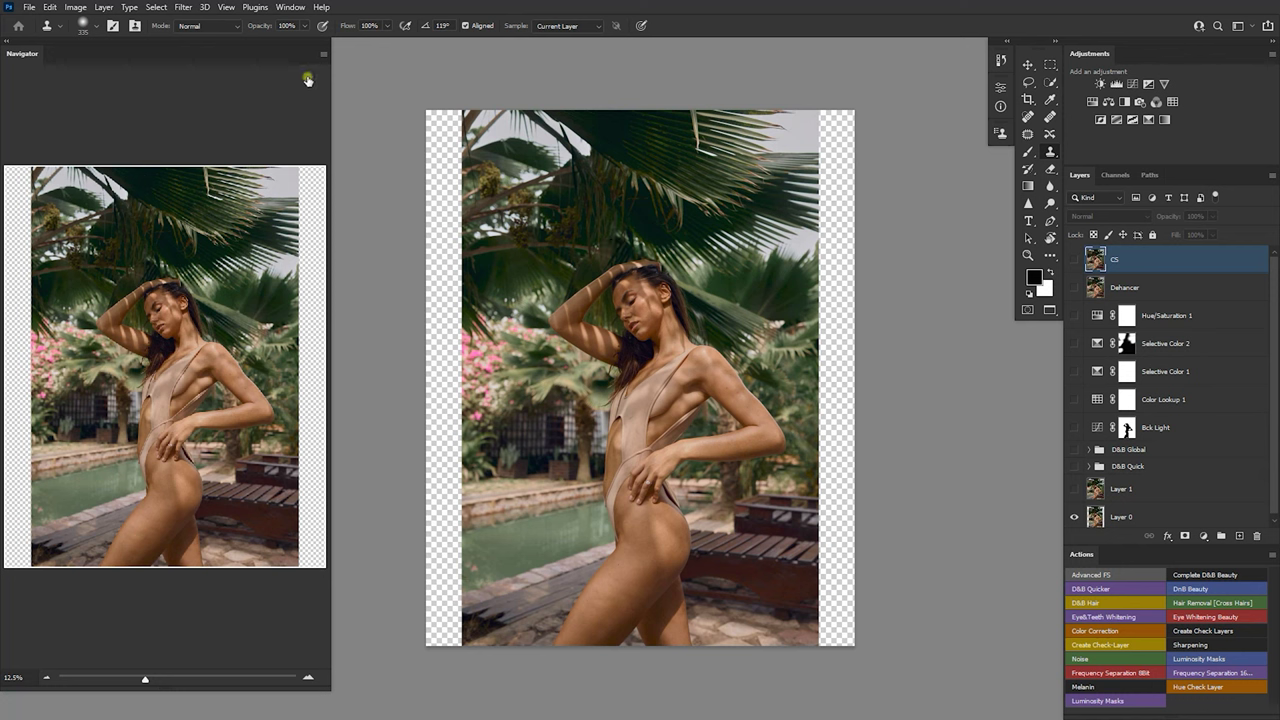
- Check the 4:5 crop frame, make Layer 1 visible over Layer 0, and switch to the Move tool
key("c")
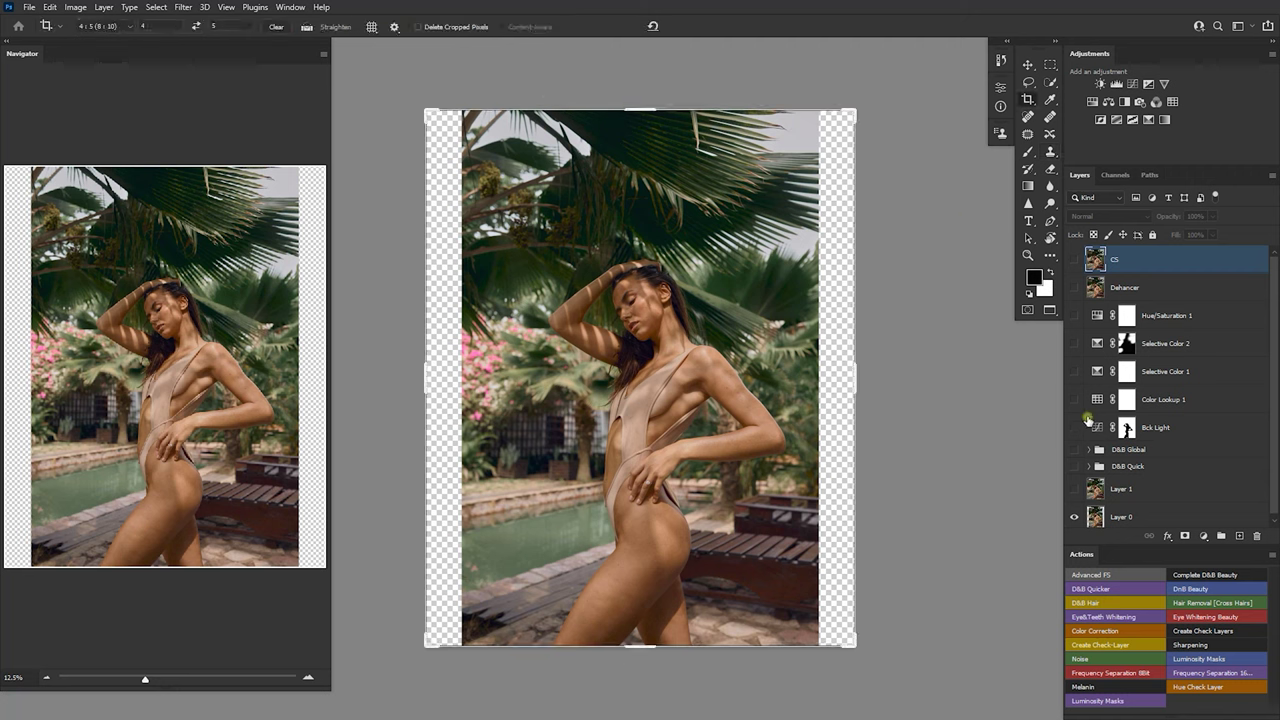
left_click(1076, 490)
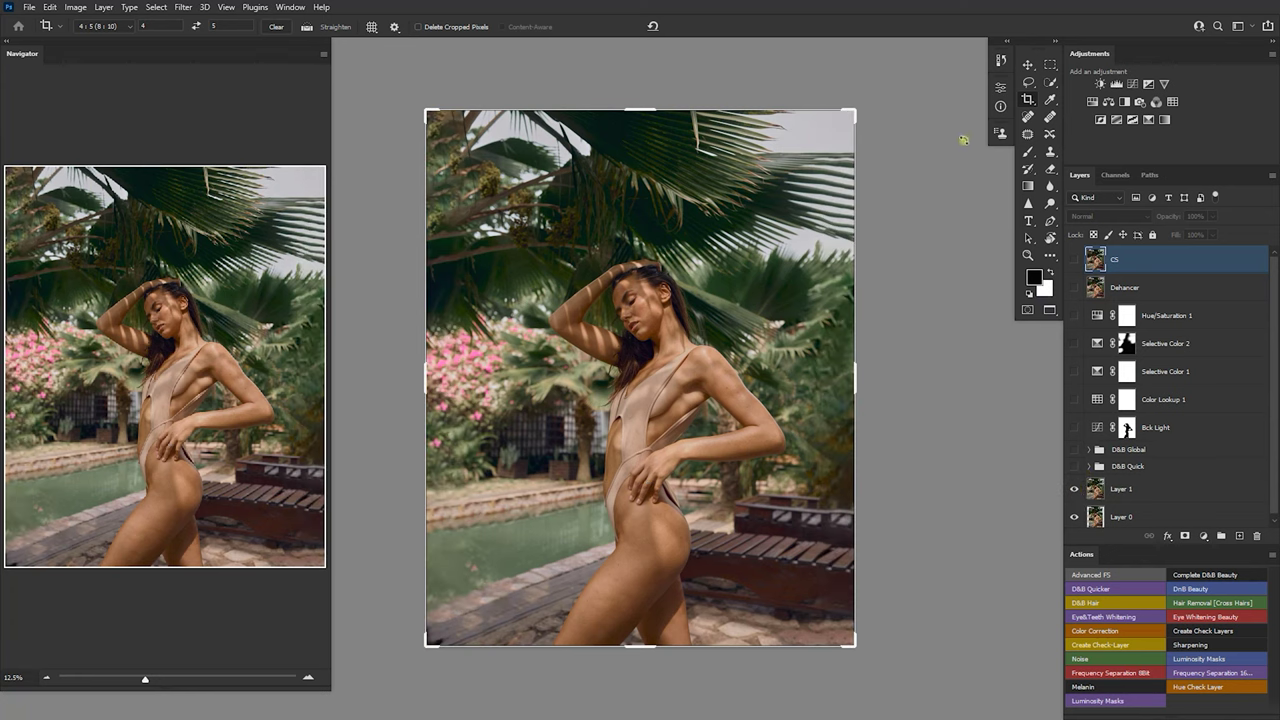
key("c")
left_click(1028, 64)
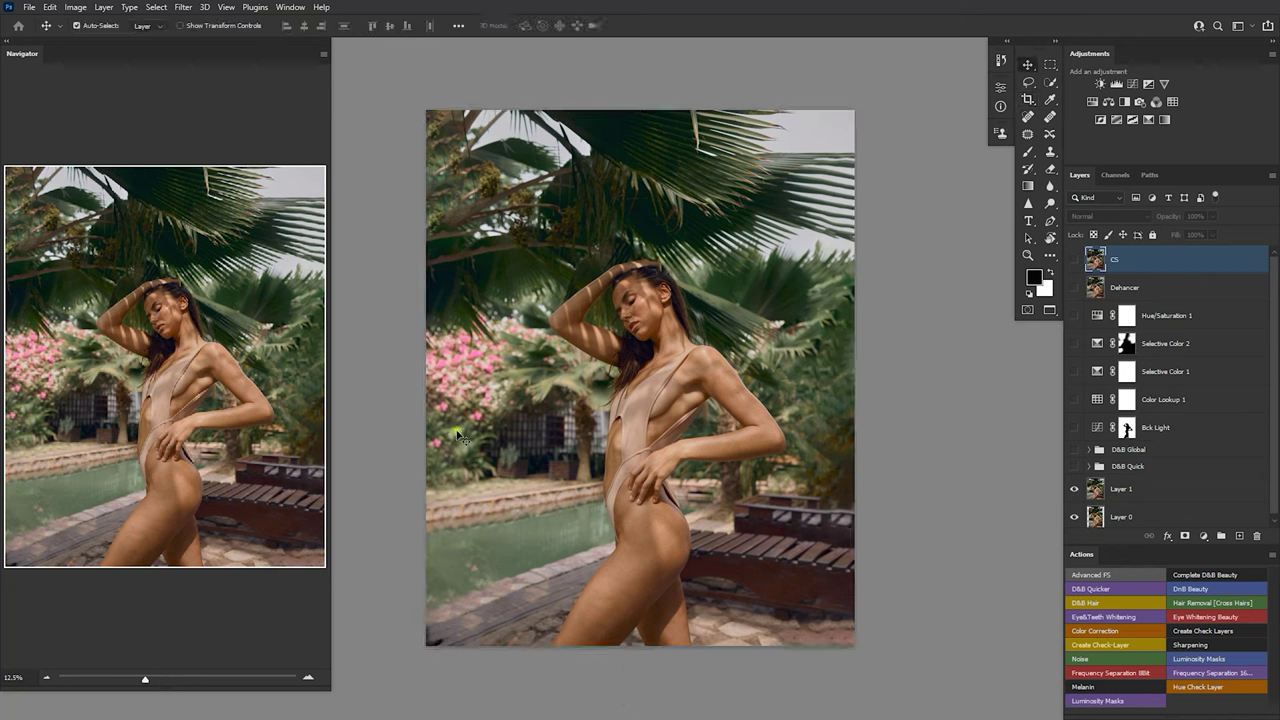
- Compare the image with Layer 1 hidden and shown, leaving the layer visible
left_click(1075, 489)
left_click(1075, 489)
left_click(1074, 489)
left_click(1074, 489)
- Select Layer 1, compare the facial skin up close with that layer hidden and shown, then return to the whole image
key("z")
left_click(1121, 488)
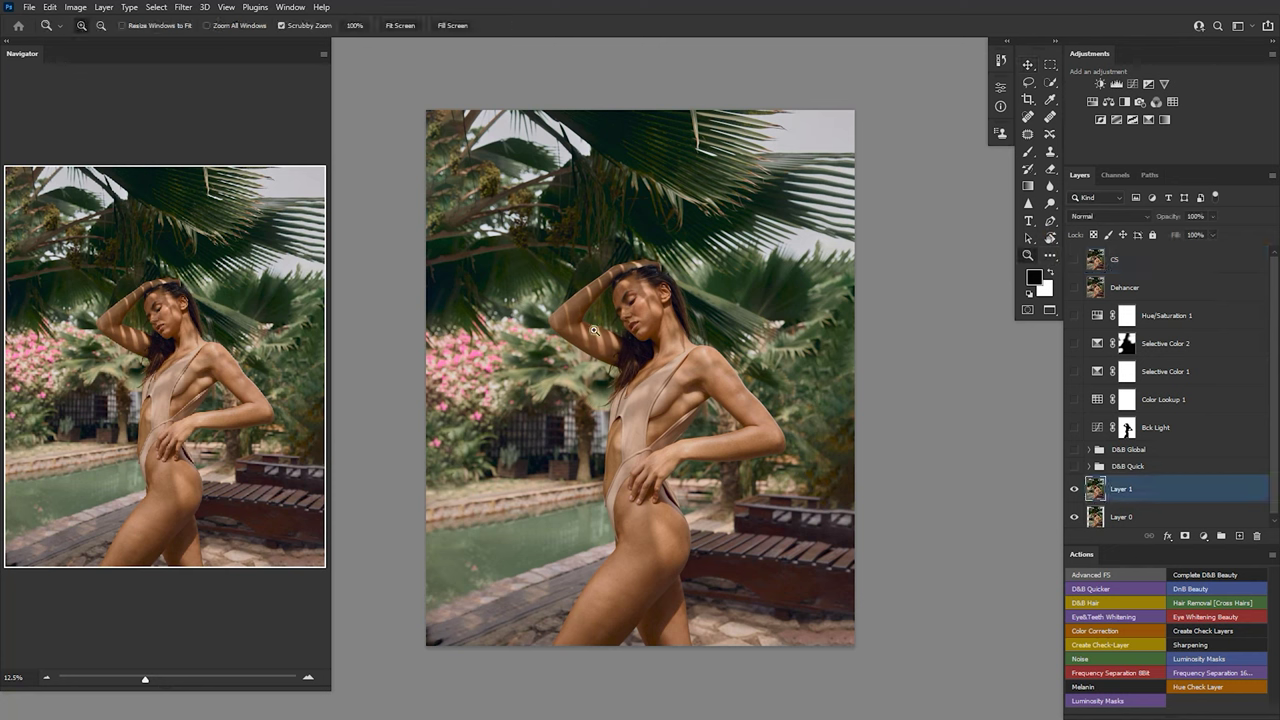
mouse_move(660, 318)
left_mouse_down()
mouse_move(766, 317)
mouse_move(620, 326)
mouse_move(695, 333)
mouse_move(665, 342)
left_mouse_up()
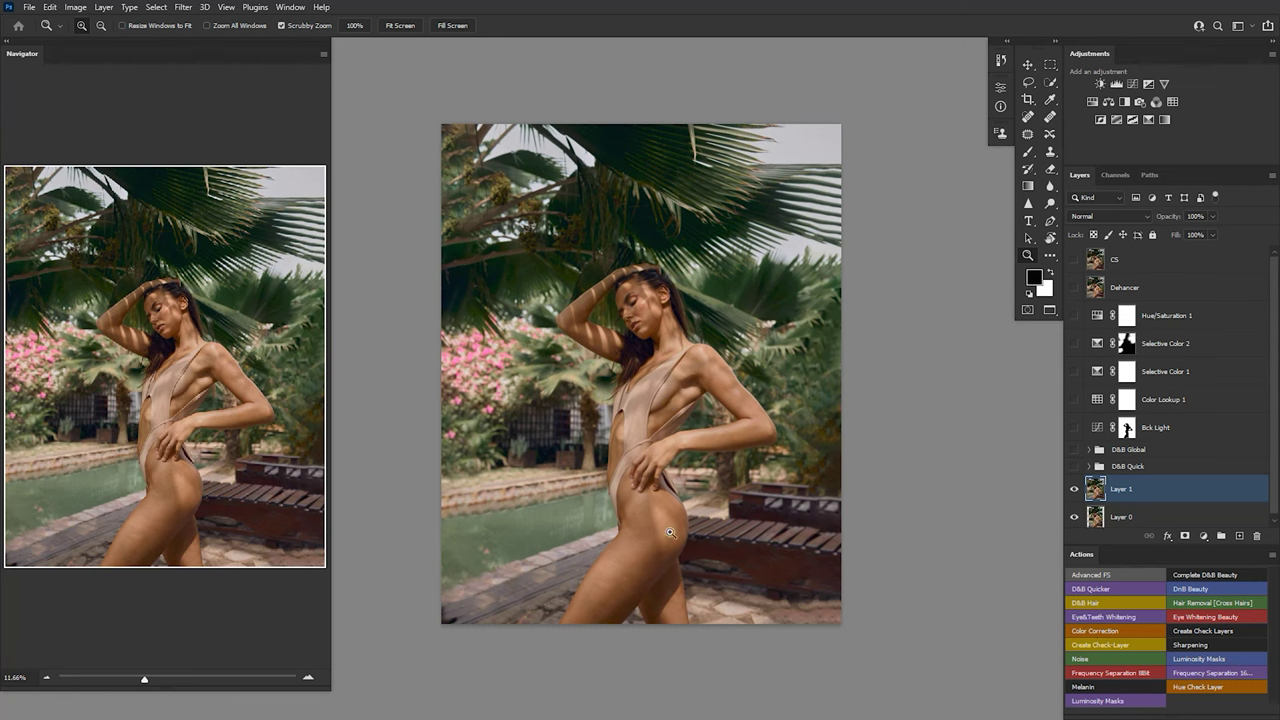
left_click_drag(641, 316, 745, 333)
left_click(1074, 488)
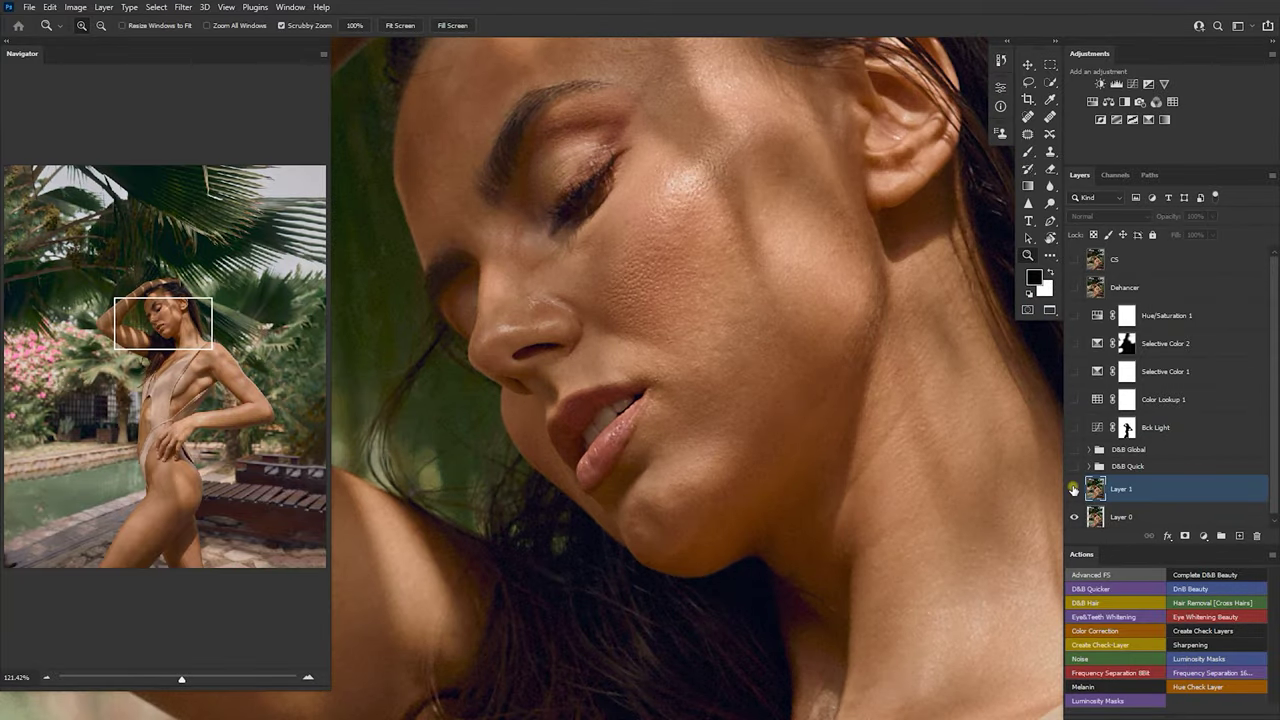
left_click(1074, 488)
left_click_drag(943, 517, 911, 427)
key("space")
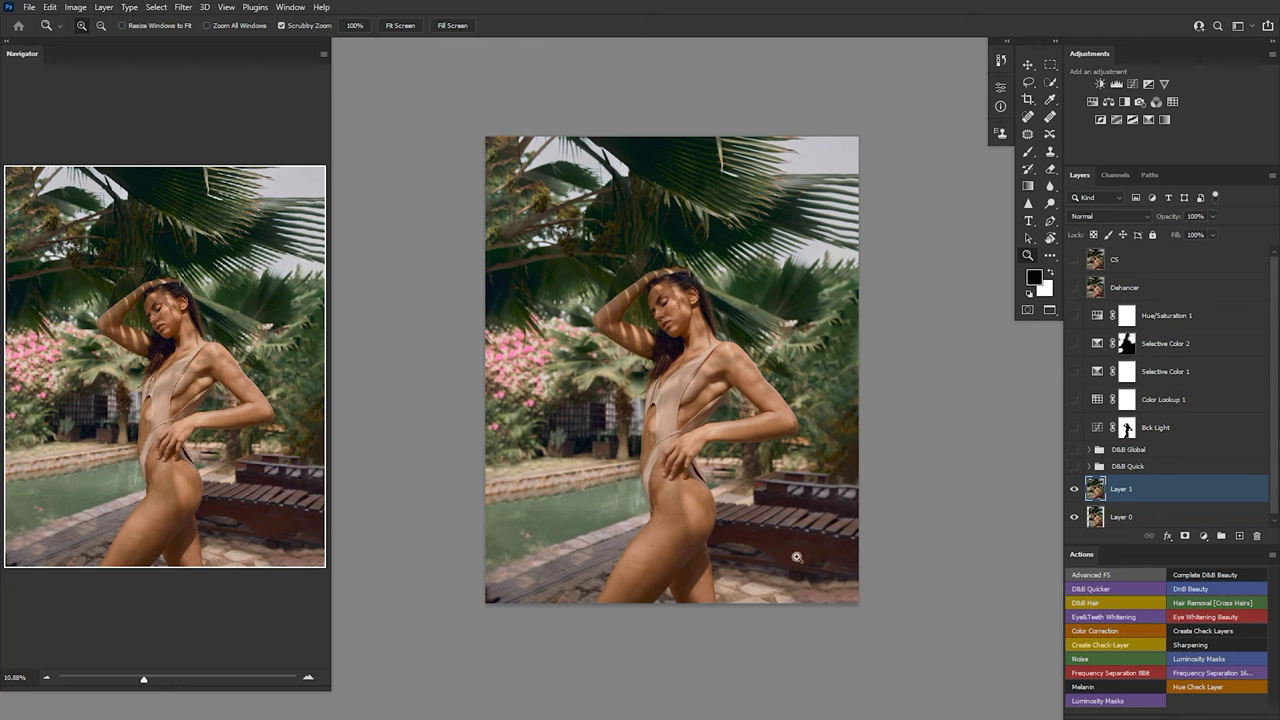
- Make the D&B Quick group visible, comparing it off and on, and expand its layers
left_click(1073, 467)
left_click(1073, 467)
left_click(1074, 467)
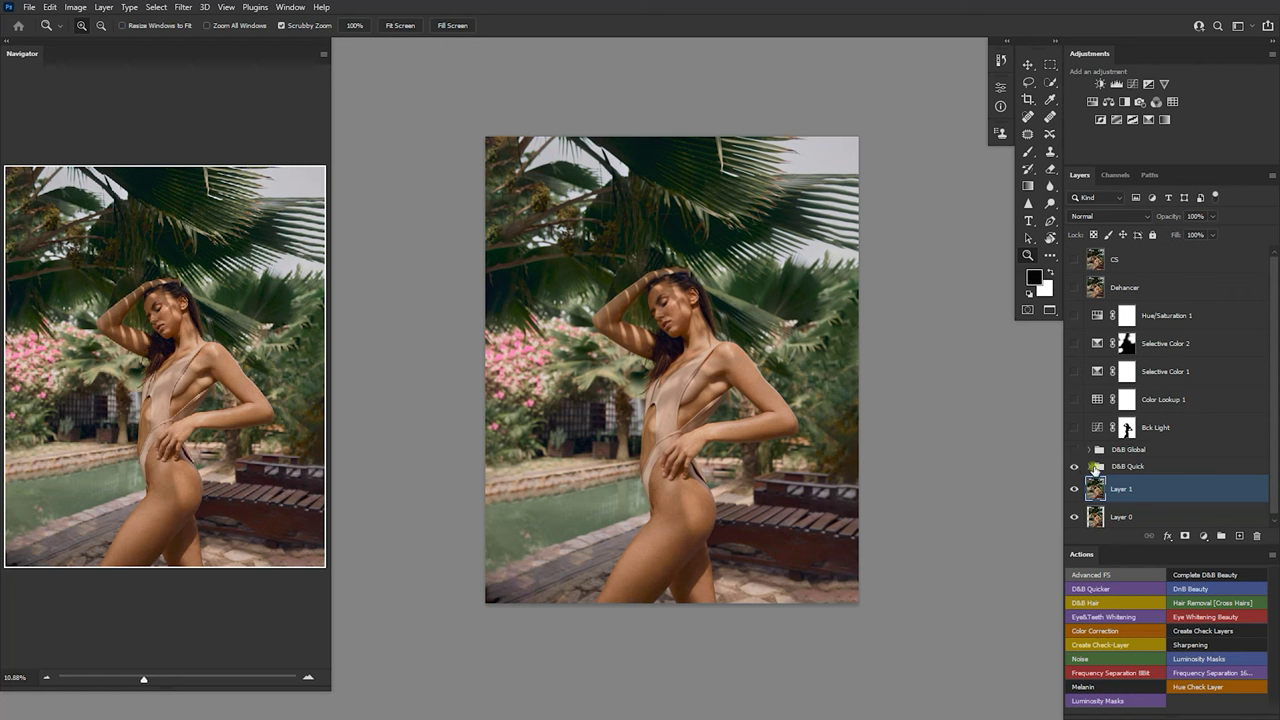
left_click(1090, 467)
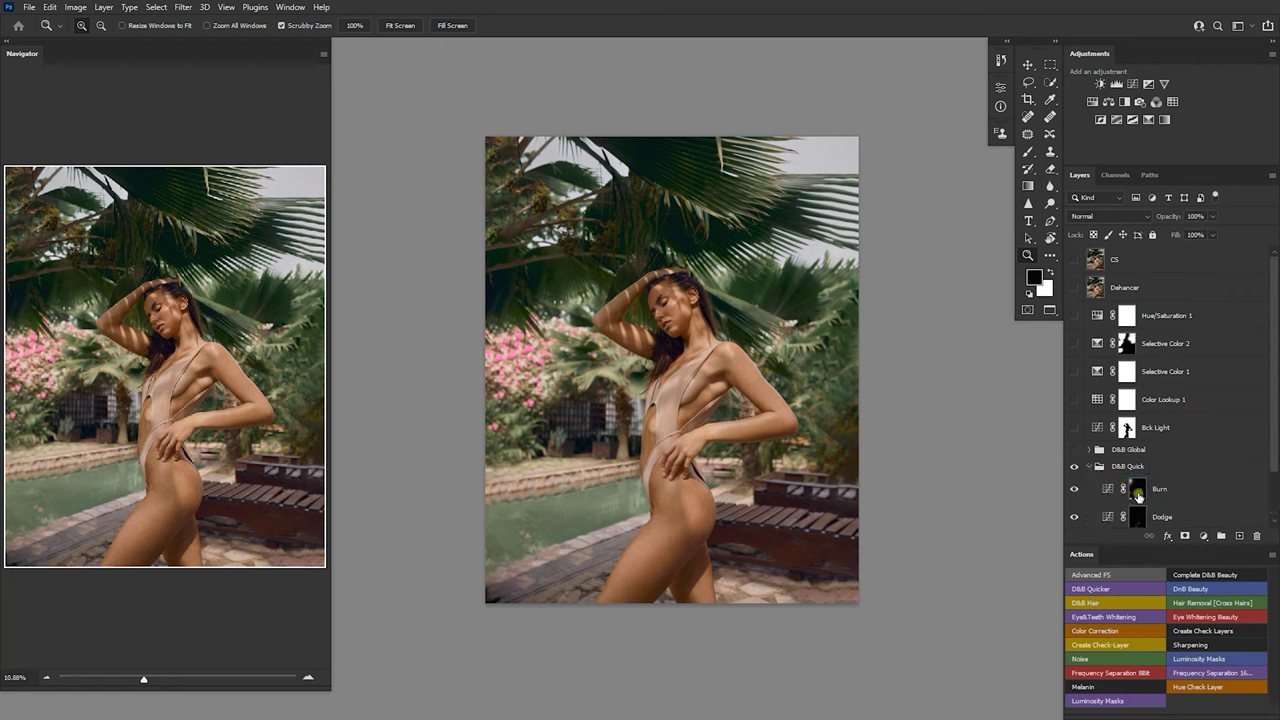
- View the Burn and Dodge layer masks on their own, then return to the image with the D&B Quick group selected
left_click(1137, 490, "alt")
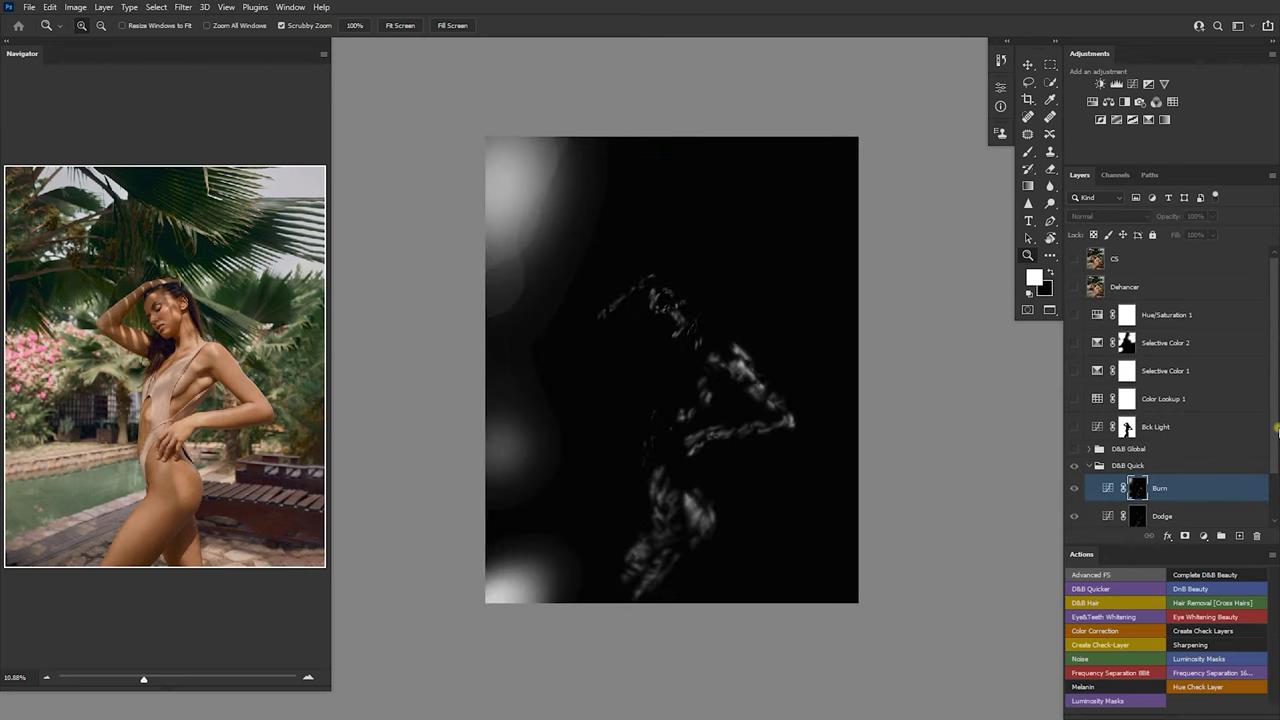
scroll(1276, 428, "down", 2)
left_click(1139, 458, "alt")
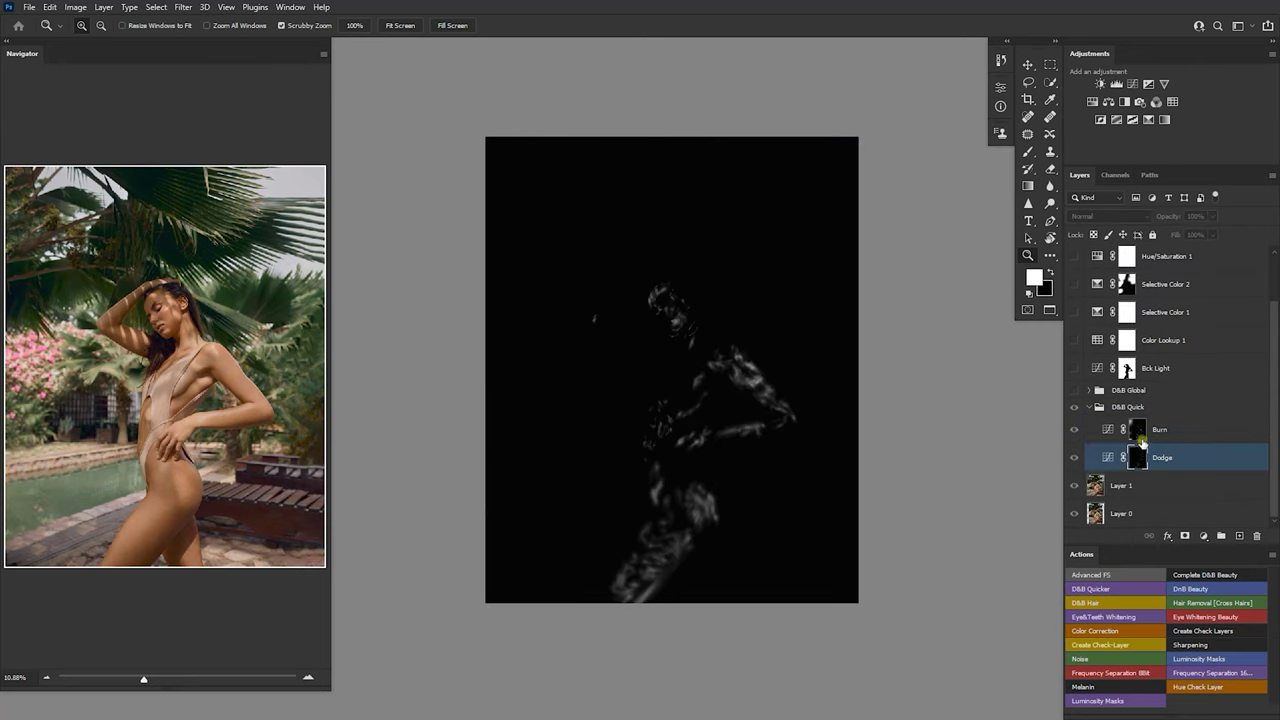
left_click(1137, 432, "alt")
left_click(1080, 408)
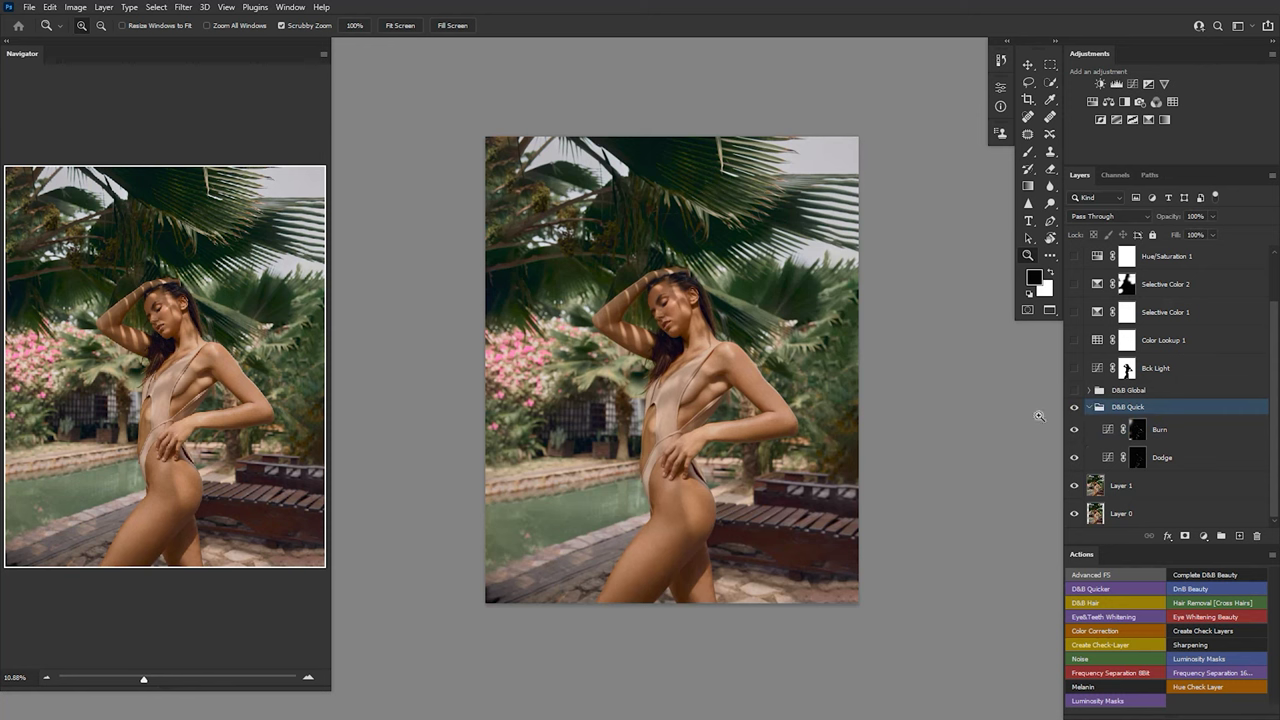
- Compare the model's face and shoulders up close with the D&B Quick group hidden and shown, then zoom back out
scroll(660, 310, "up", 5)
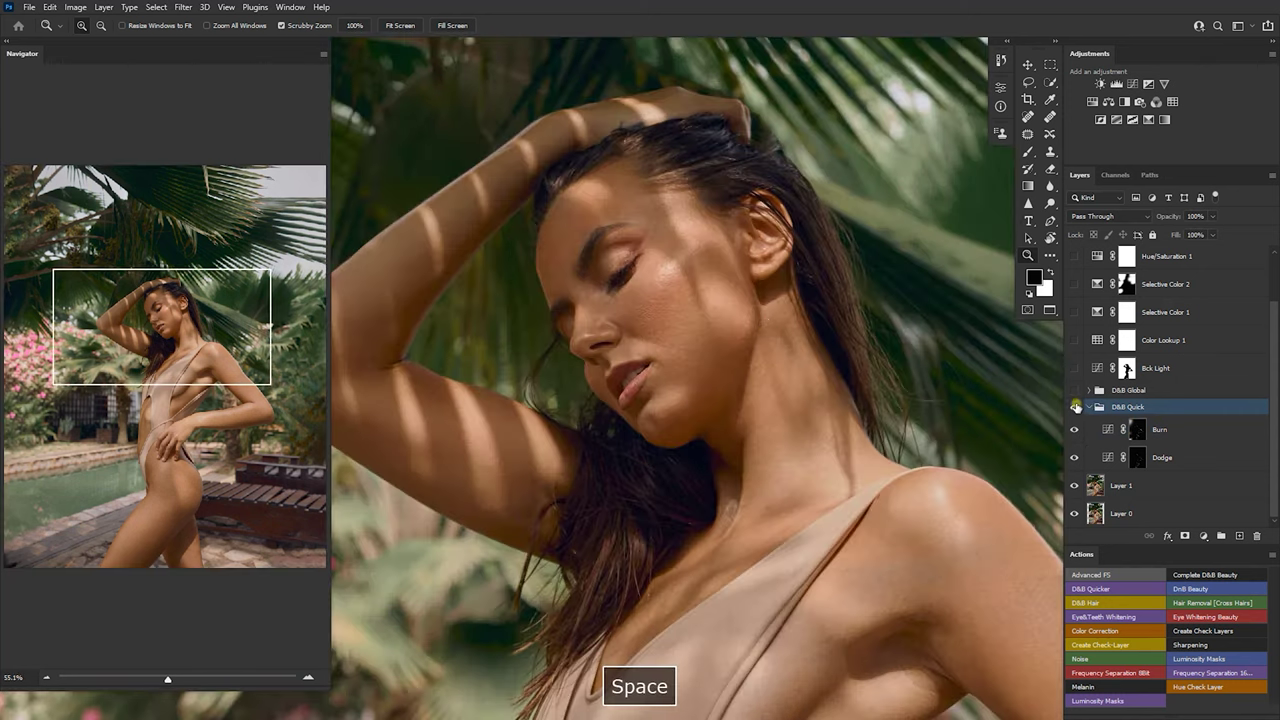
left_click(1075, 407)
left_click(1075, 407)
key("ctrl+0")
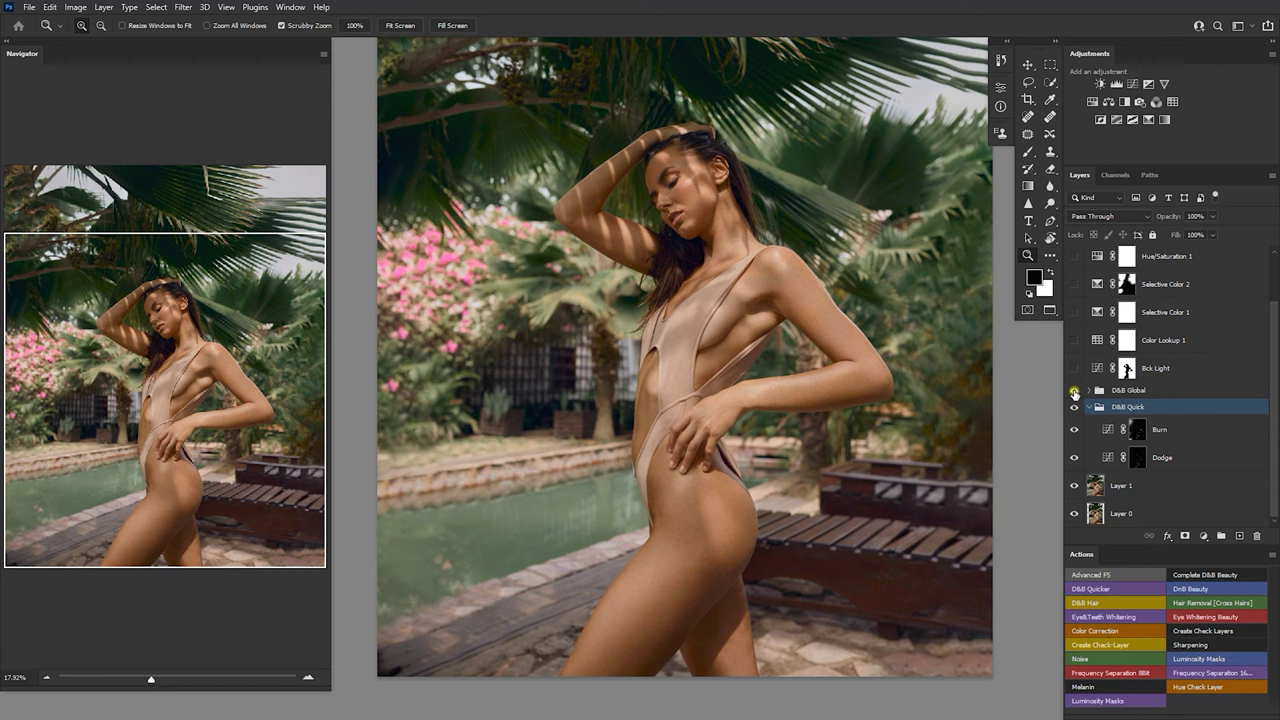
- Make the D&B Global group and the Bck Light layer visible, and compare the whole image with Bck Light off and on
left_click(1075, 390)
left_click(1074, 368)
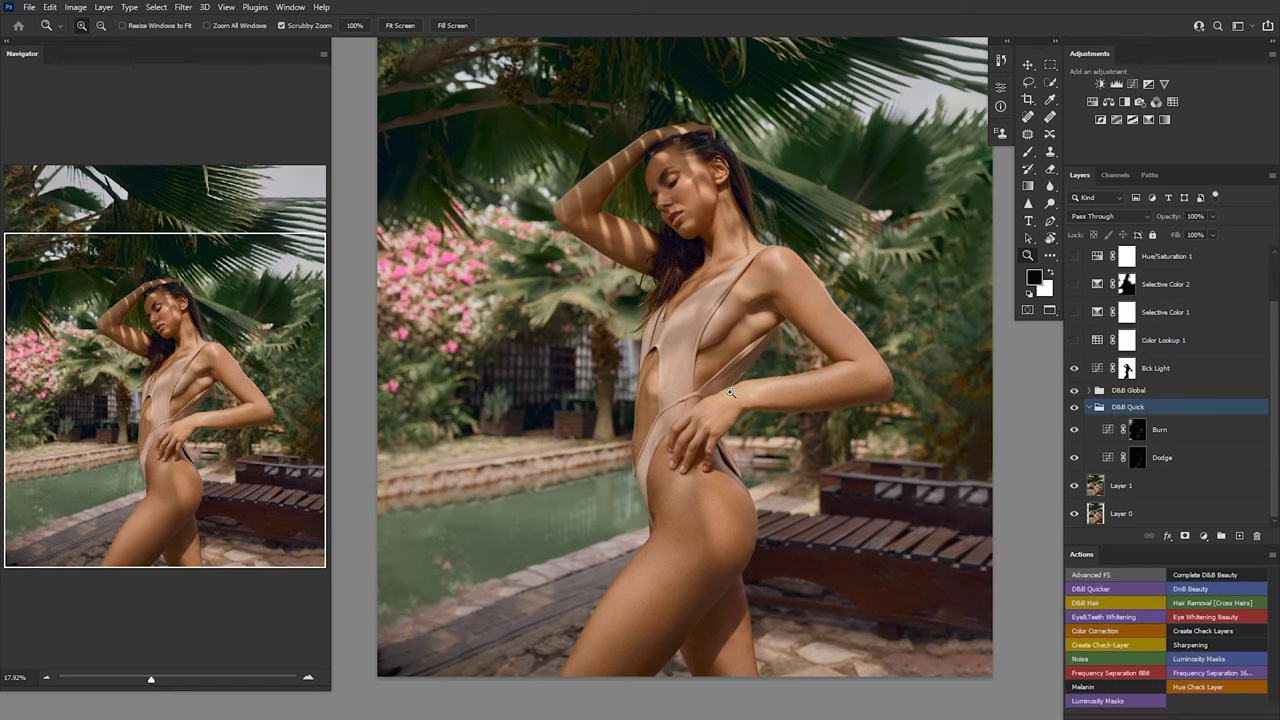
key("ctrl+minus")
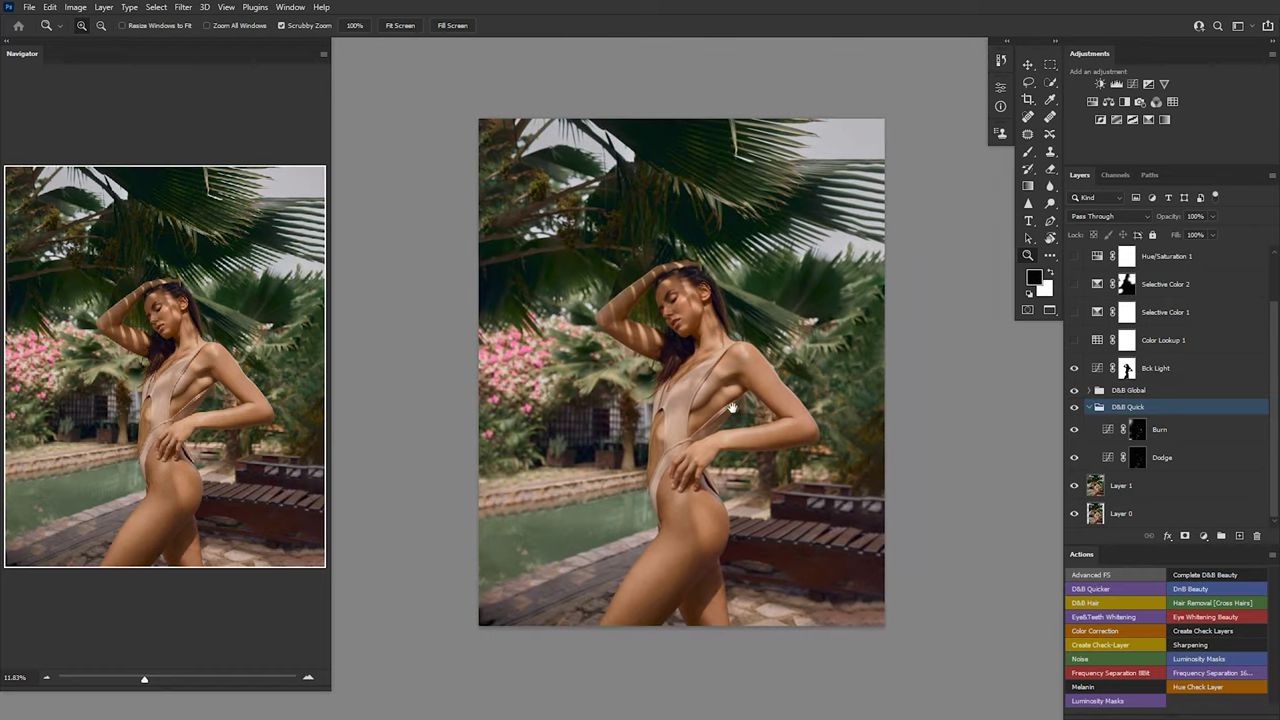
left_click(1074, 369)
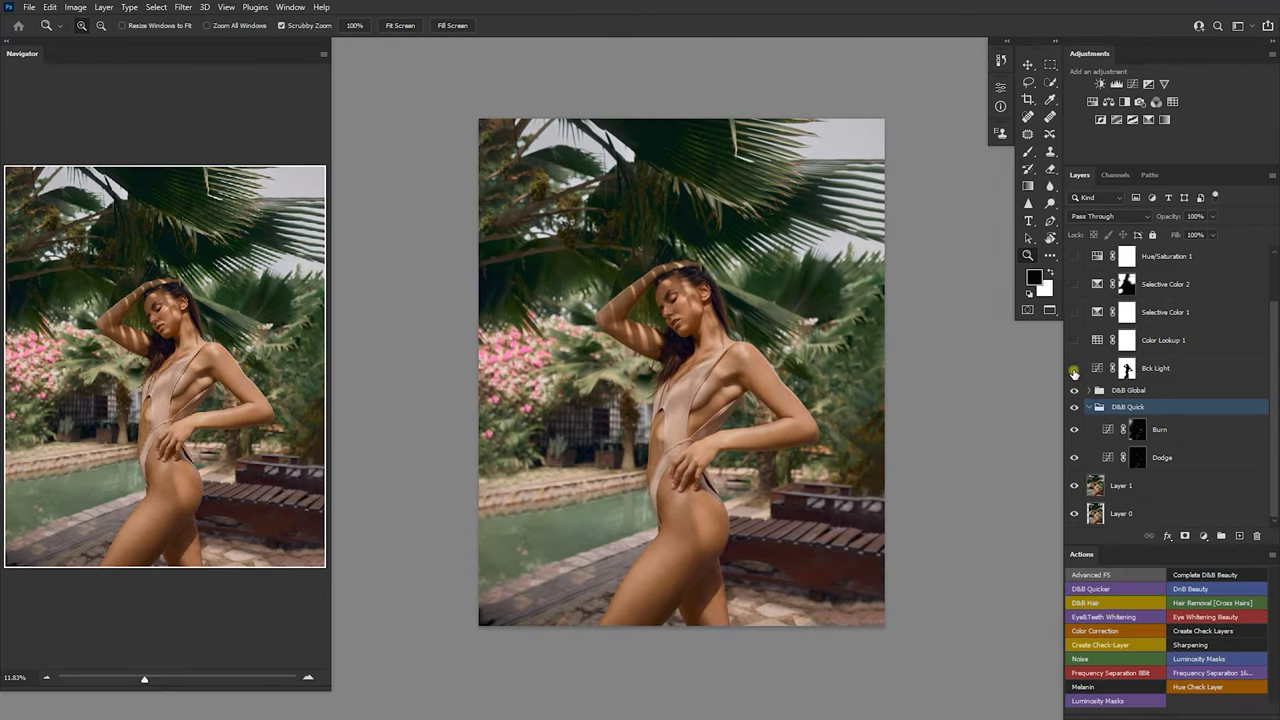
left_click(1074, 369)
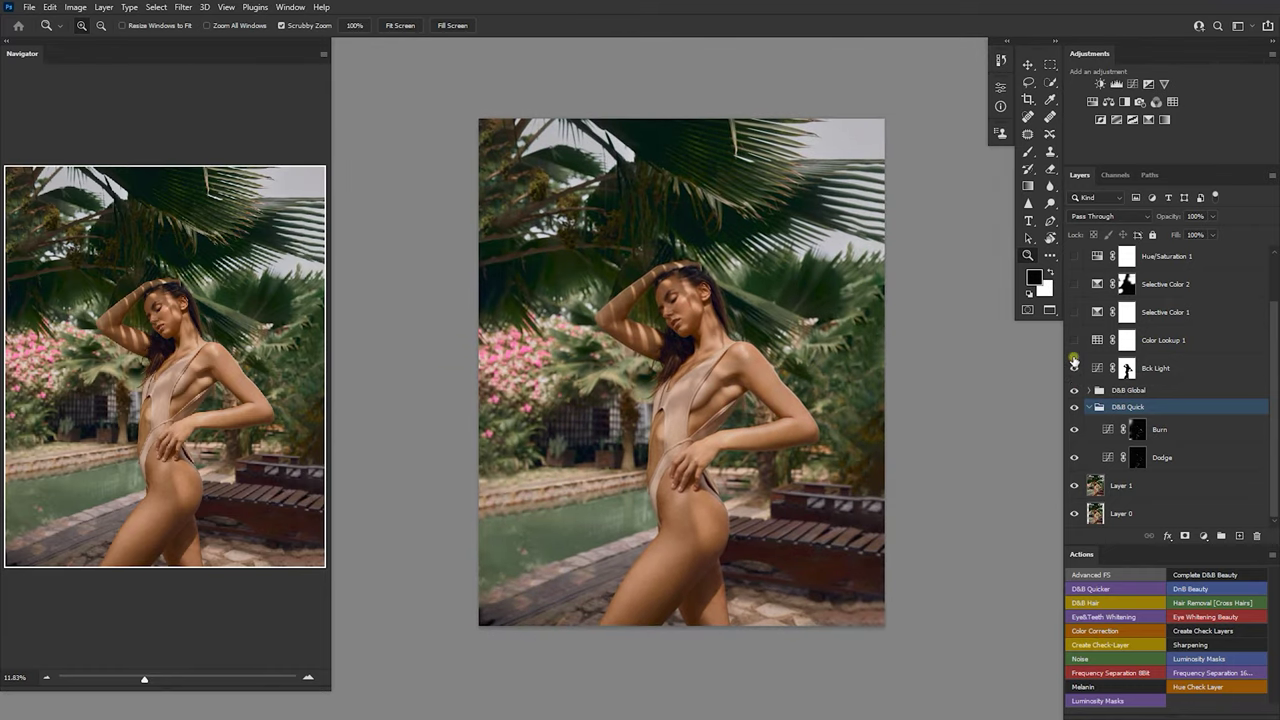
- Activate the Quick Selection tool and select Layer 1, followed by the Bck Light adjustment layer
left_click(1051, 84)
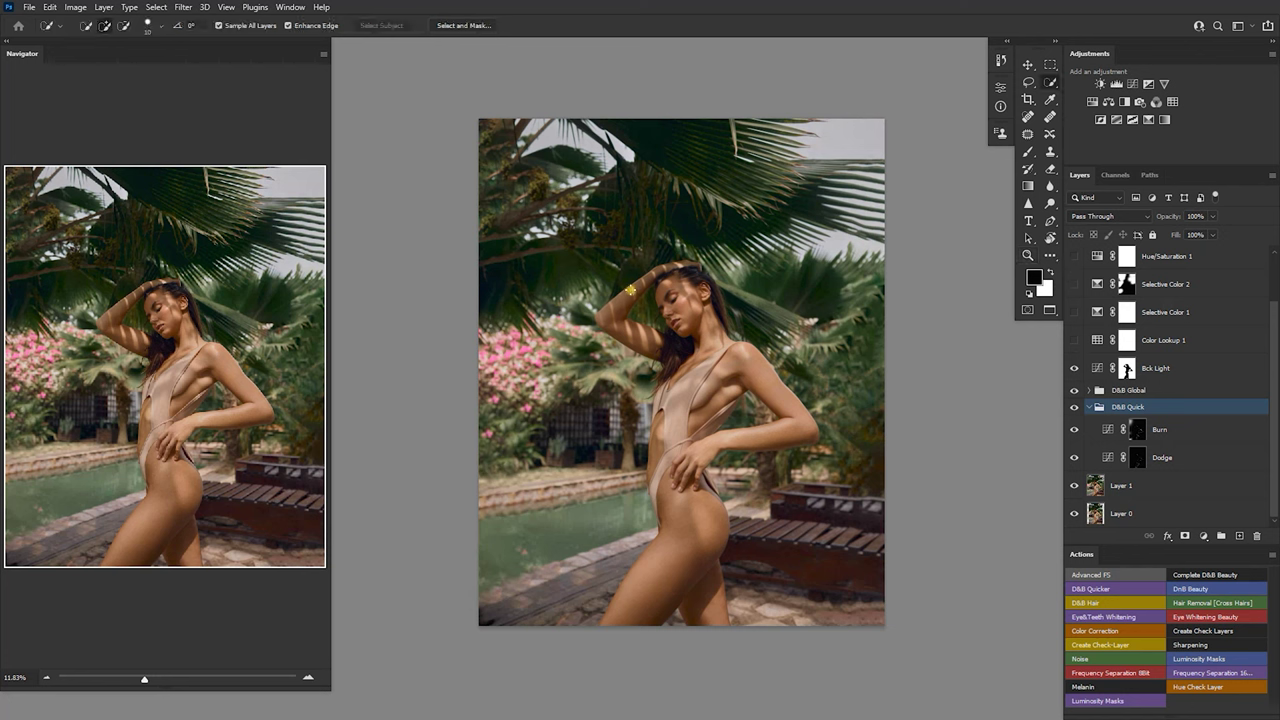
left_click(1110, 487)
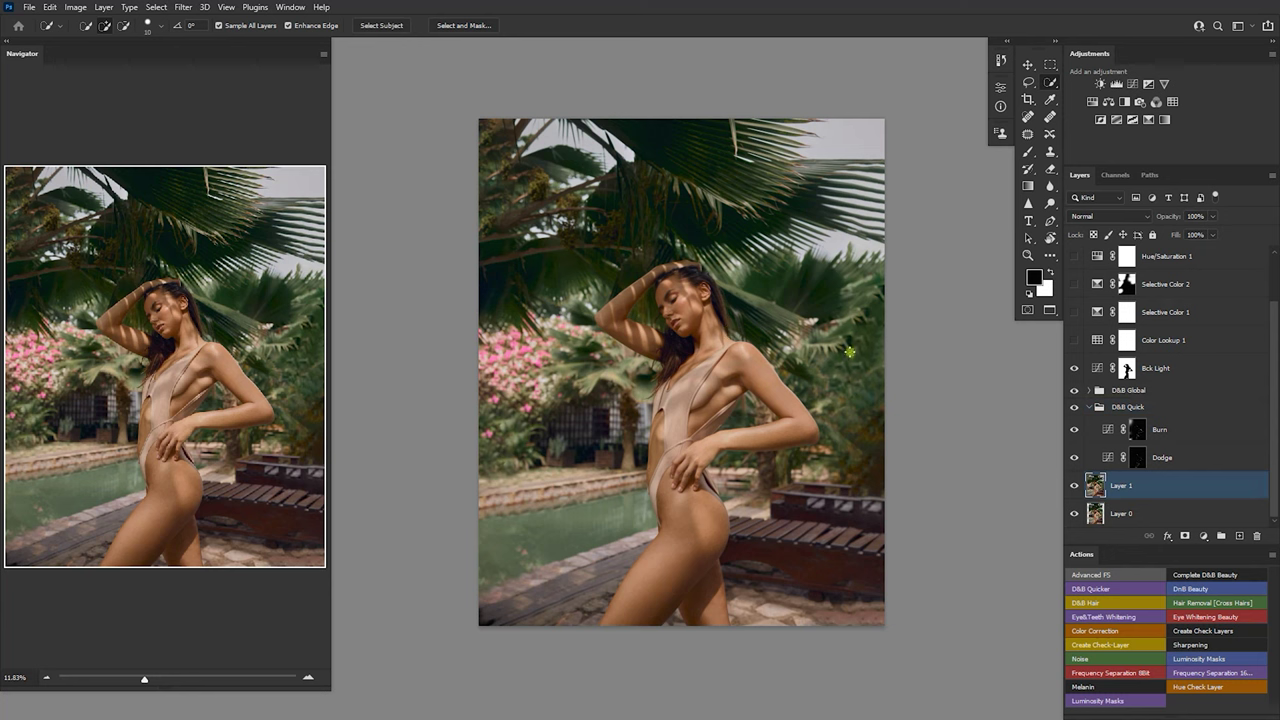
left_click(1100, 375)
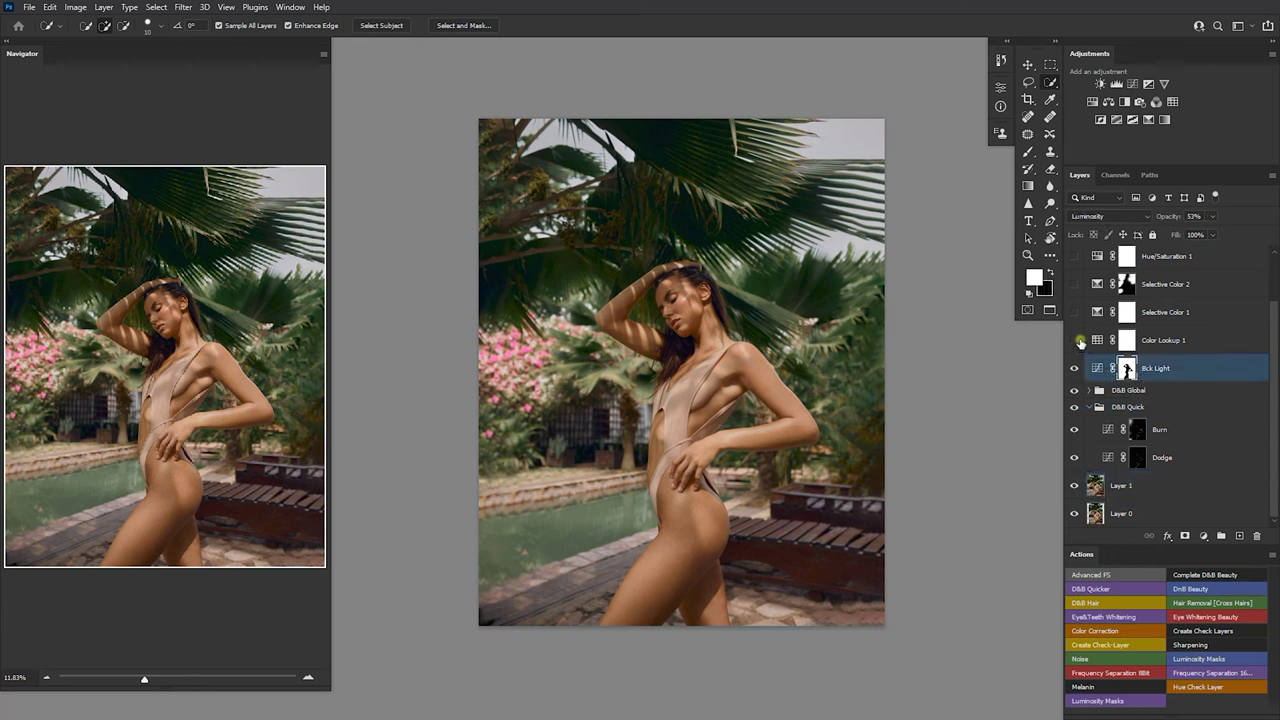
- Make the Color Lookup 1 layer visible and check its 3D LUT file, keeping Caramel 4.CUBE and closing its properties
left_click(1079, 348)
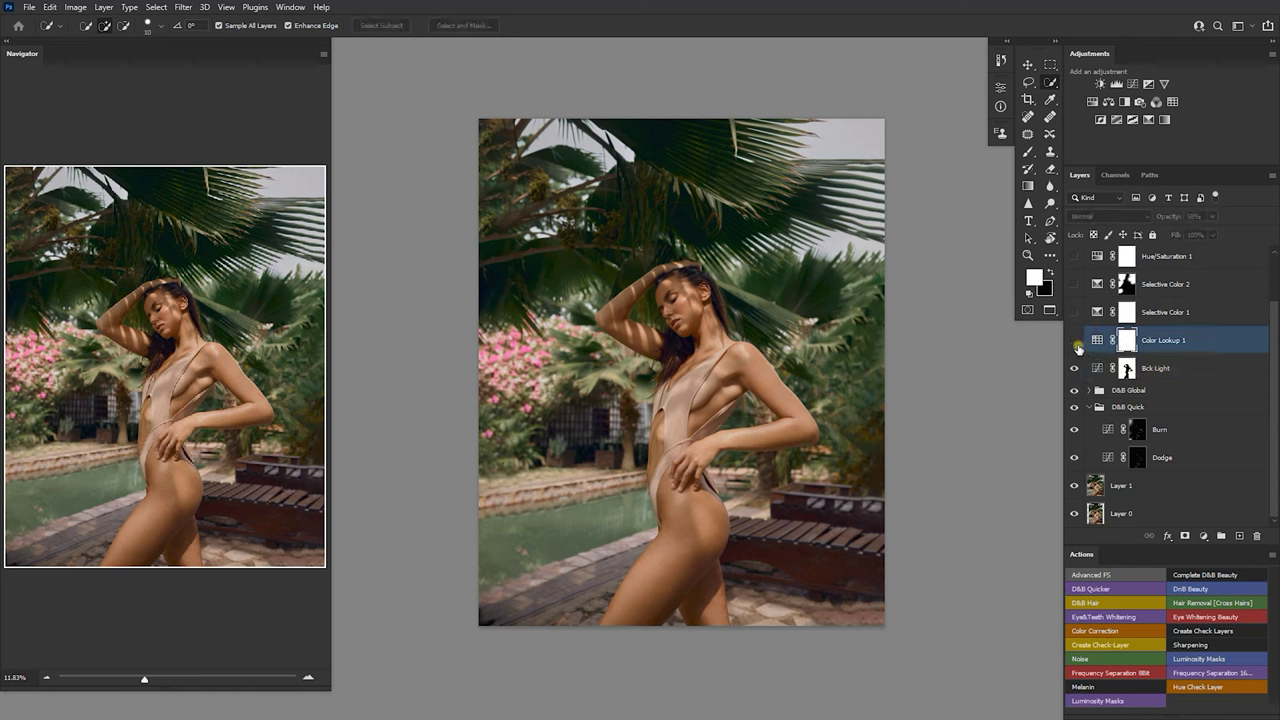
left_click(1076, 342)
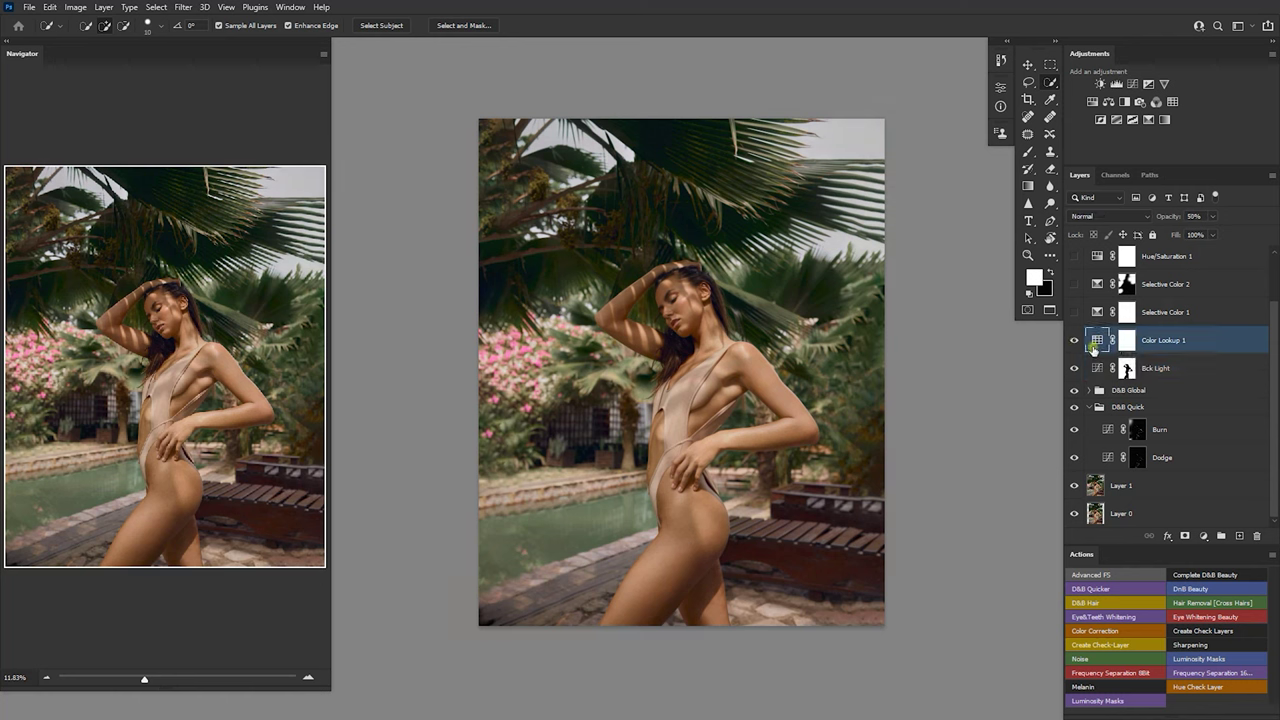
double_click(1094, 346)
left_click(916, 128)
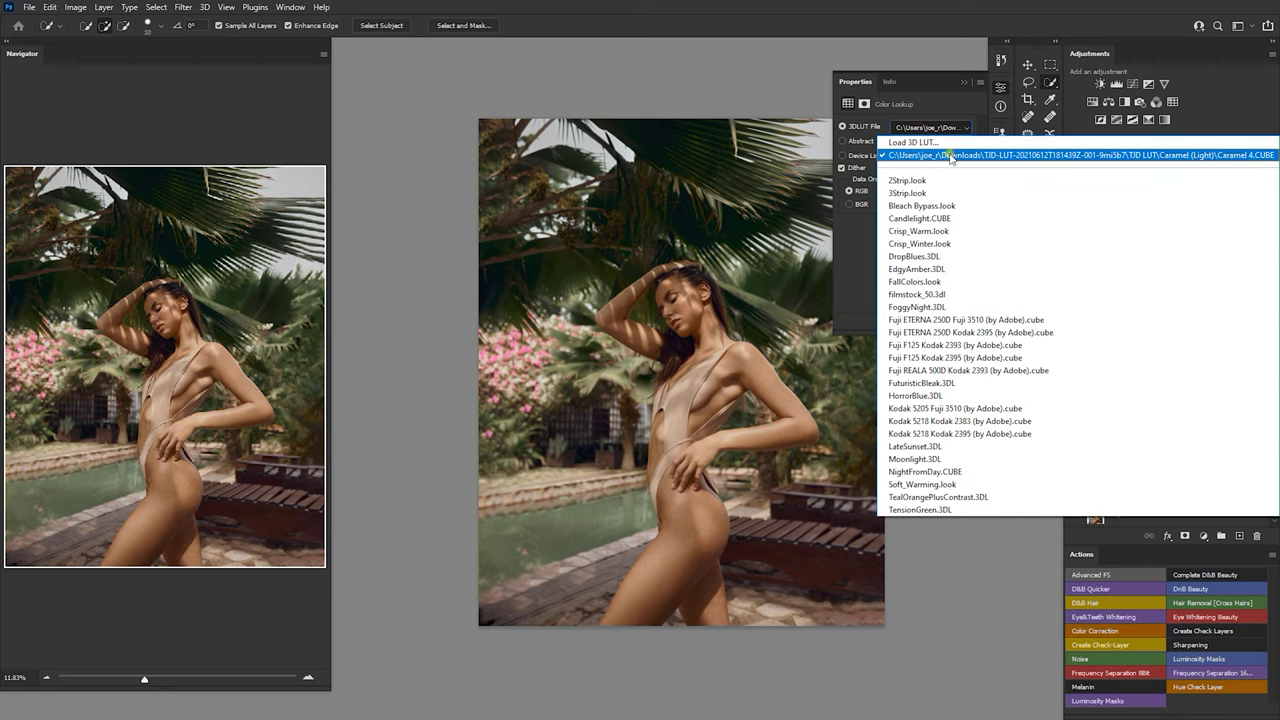
left_click(951, 157)
left_click(964, 82)
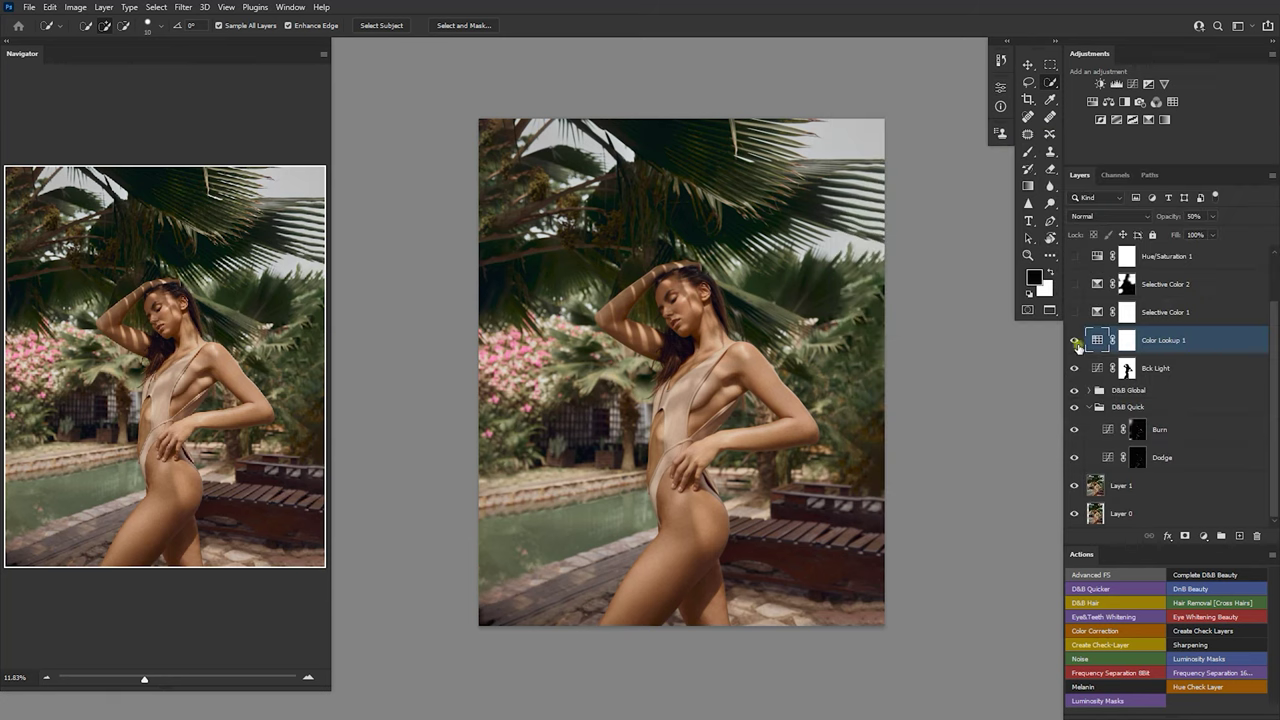
- Compare the image with the Color Lookup 1 layer hidden and shown, leaving it visible
left_click(1076, 342)
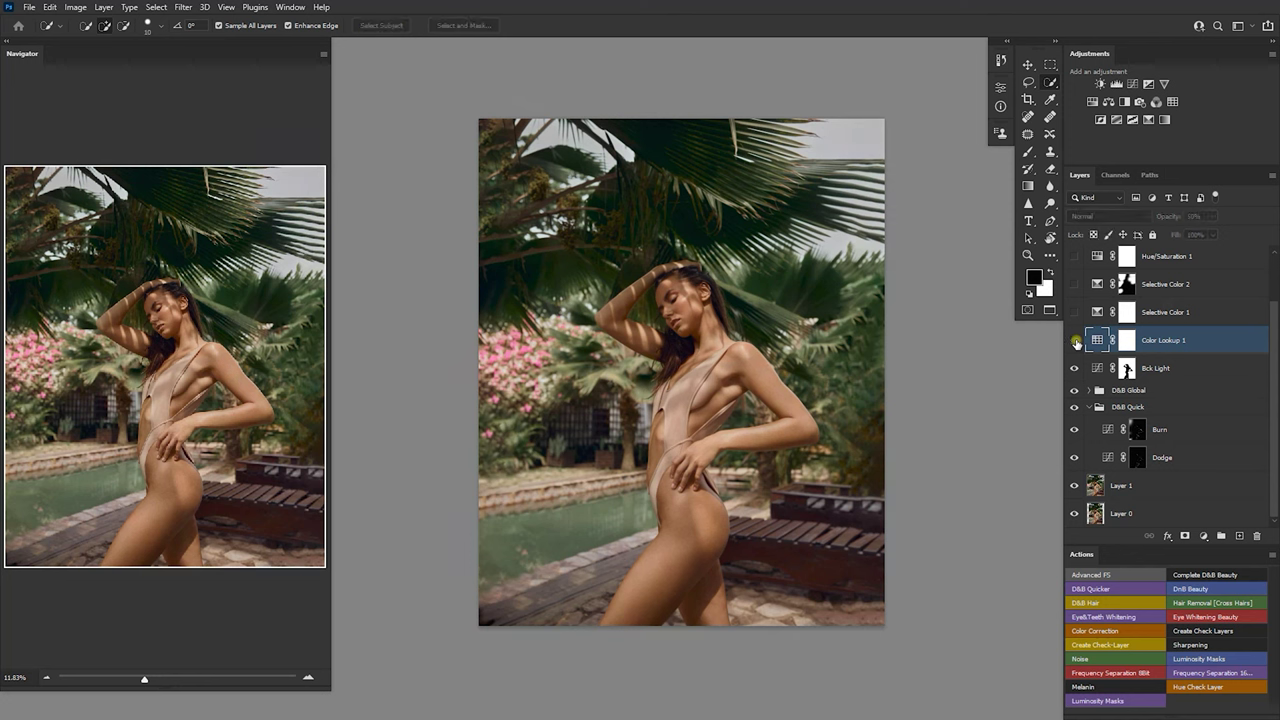
left_click(1076, 343)
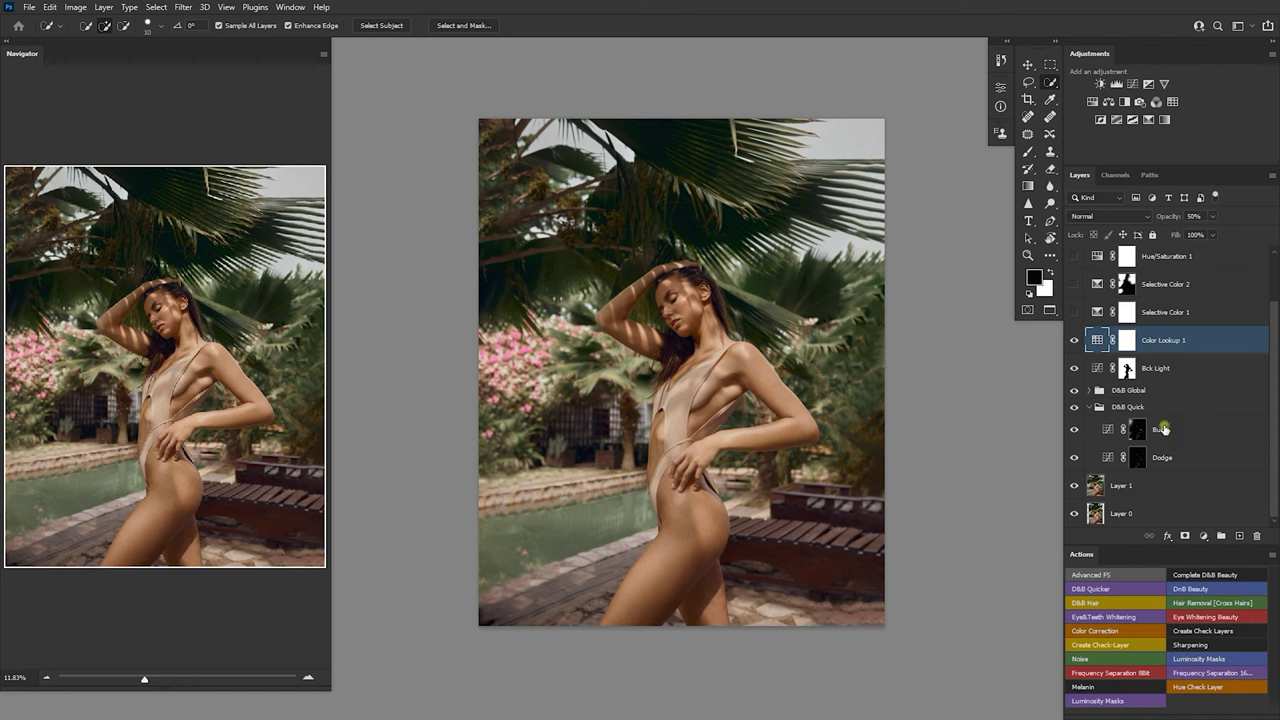
left_click(1074, 341)
left_click(1074, 341)
- Make the Selective Color 1 layer visible and review its settings for the Whites and Blacks, ending on Blacks
left_click(1073, 313)
double_click(1097, 312)
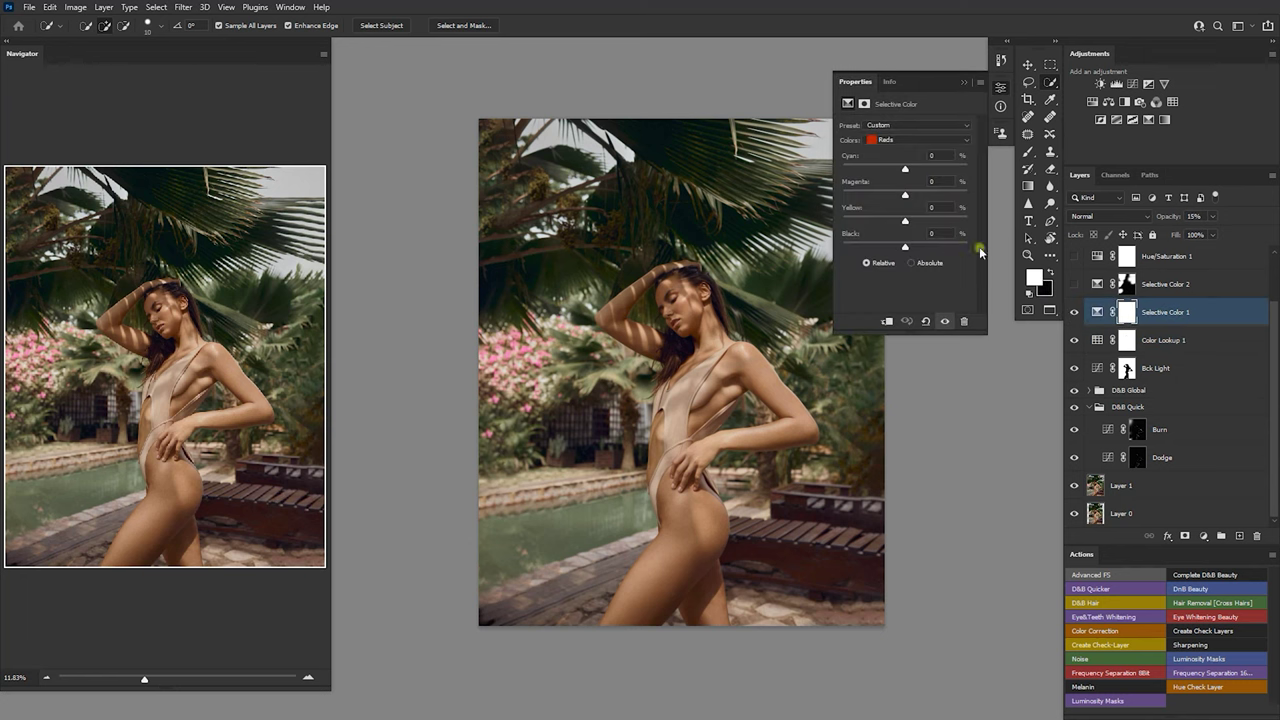
left_click(903, 147)
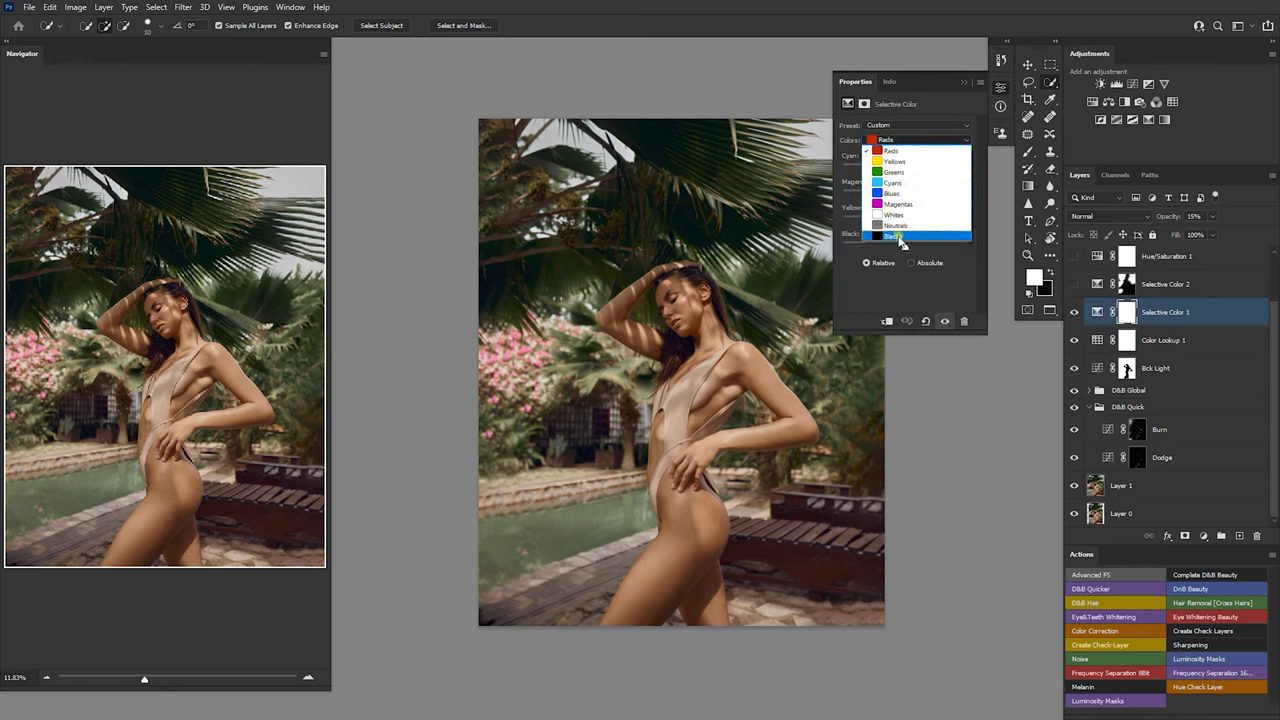
left_click(902, 239)
left_click(935, 139)
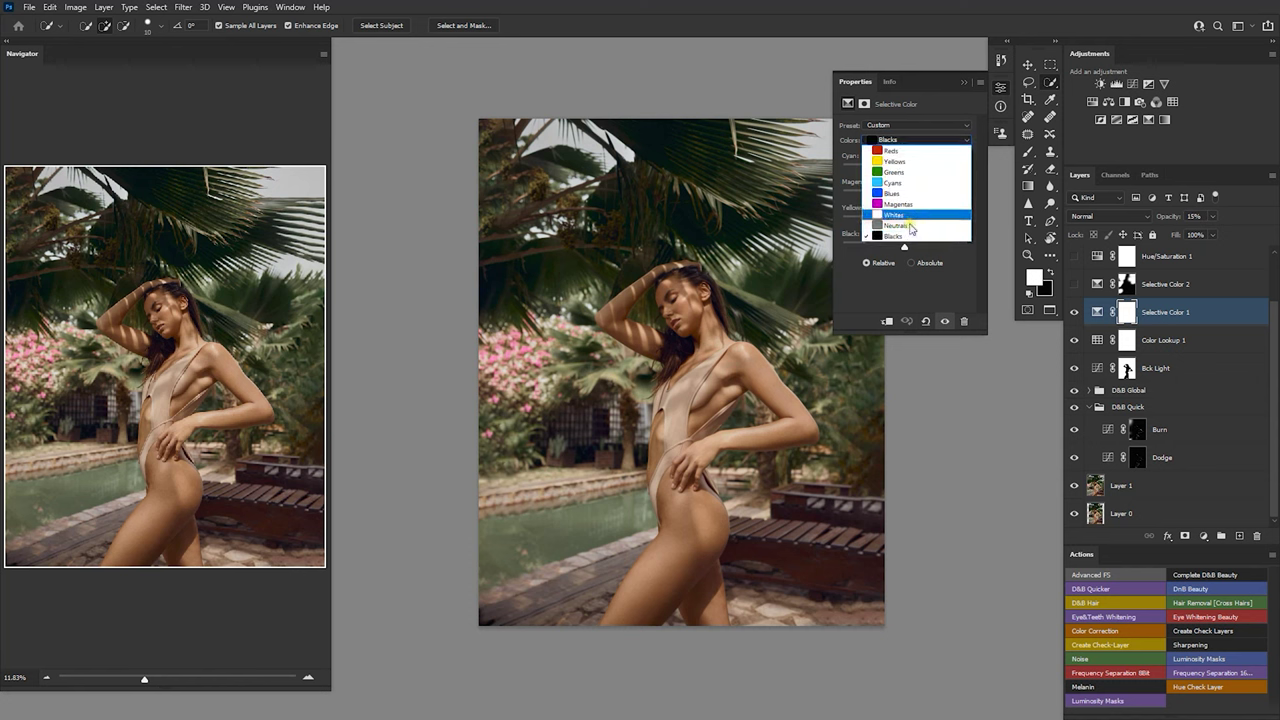
left_click(903, 239)
left_click(937, 139)
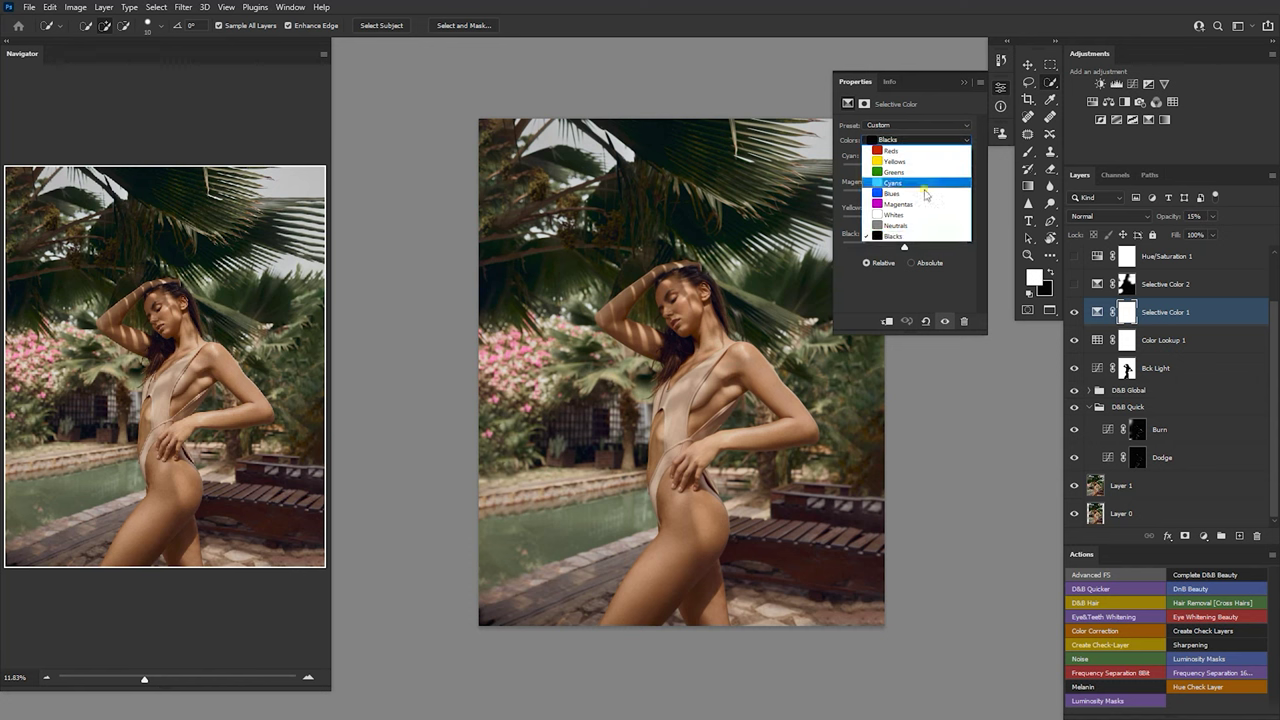
left_click(930, 215)
left_click(951, 139)
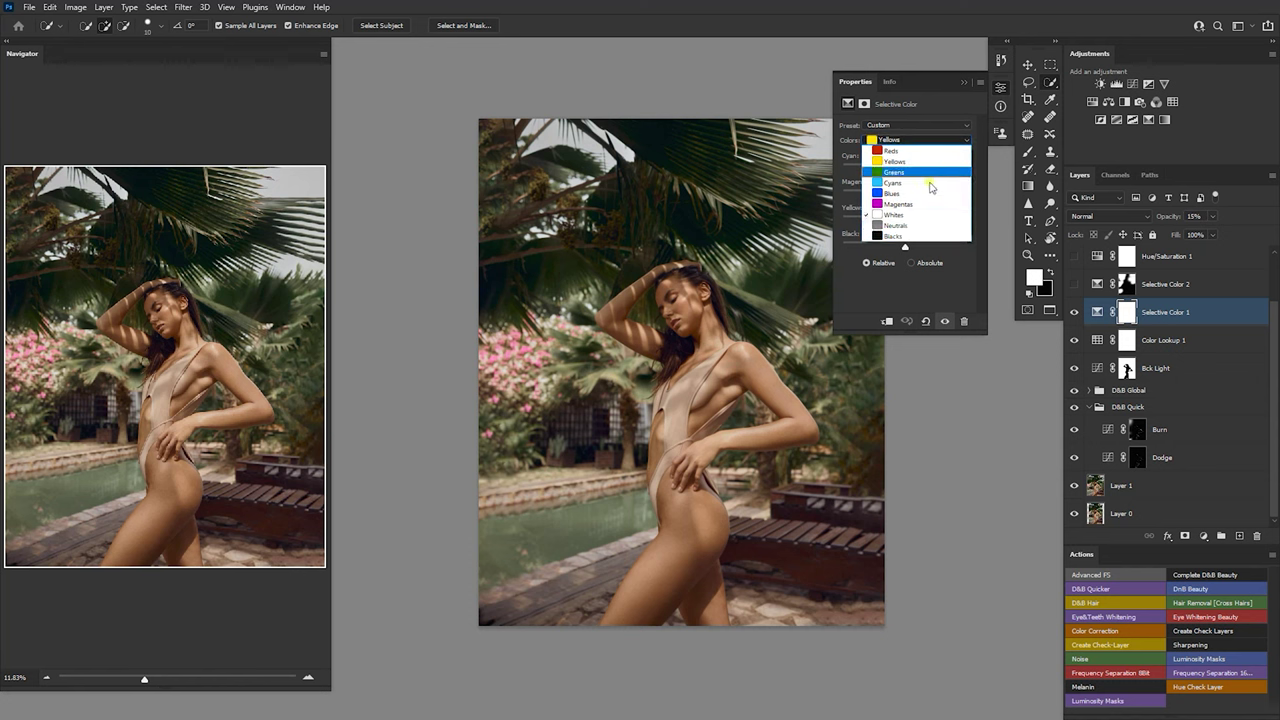
left_click(915, 235)
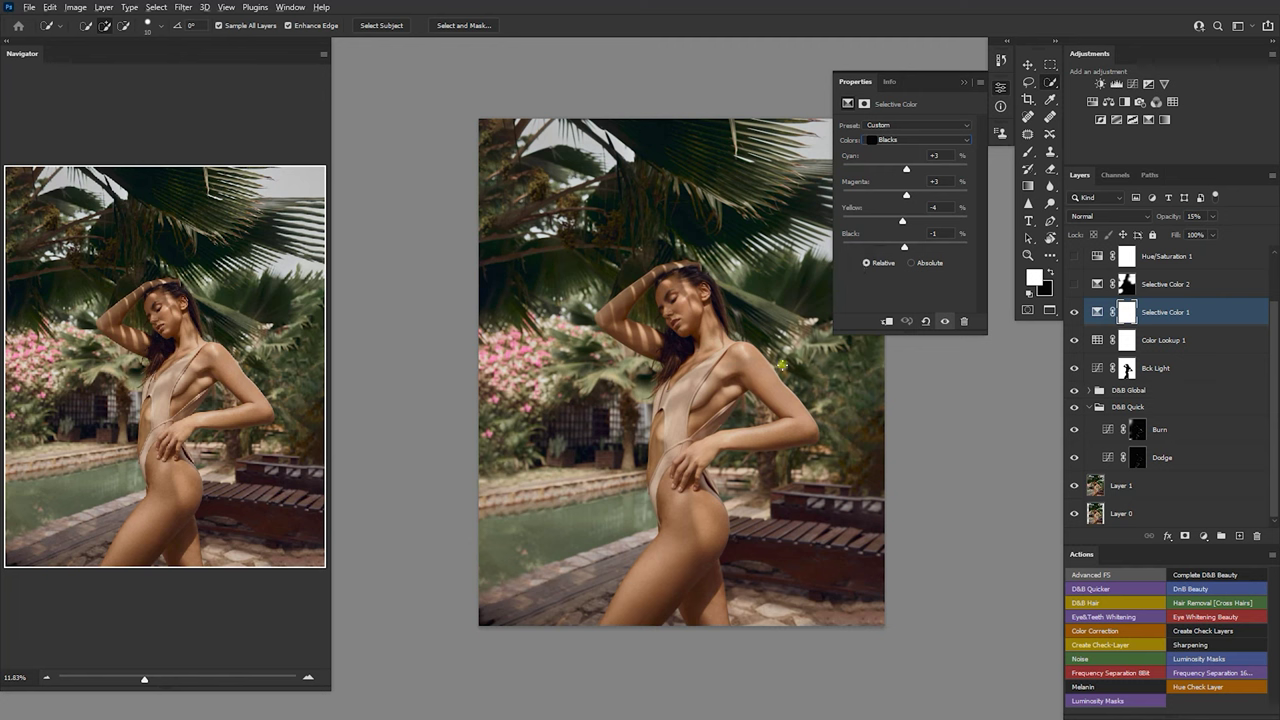
left_click_drag(783, 366, 727, 376)
left_click(1027, 63)
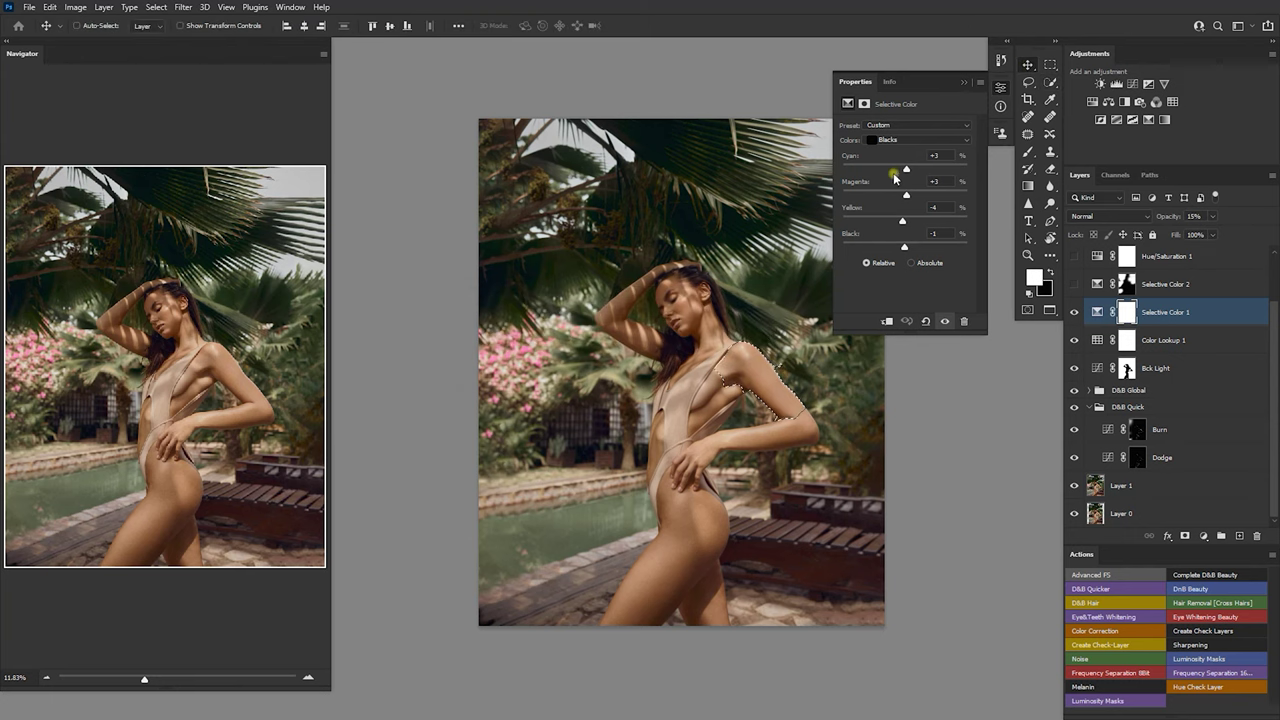
key("ctrl+d")
key("space")
left_click_drag(727, 395, 638, 410)
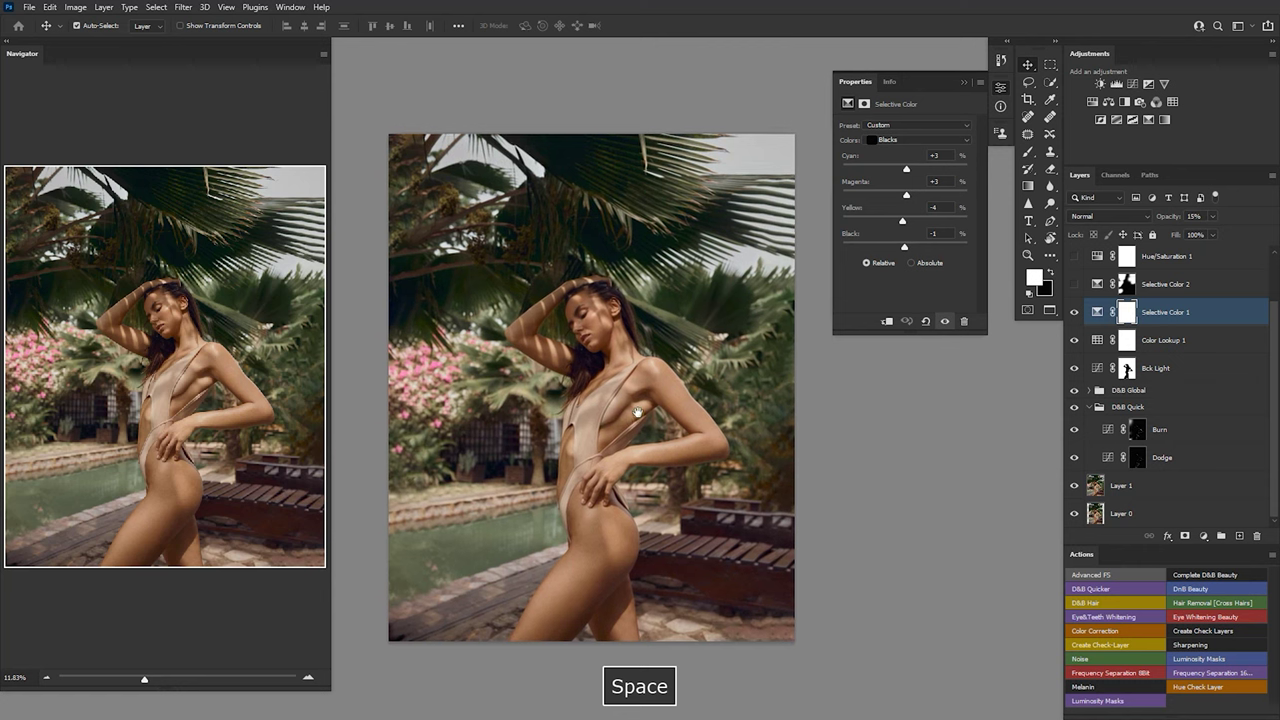
- Compare the image with the Selective Color 1 layer hidden and shown, and examine its effect on the face up close
left_click(1074, 315)
left_click(1074, 315)
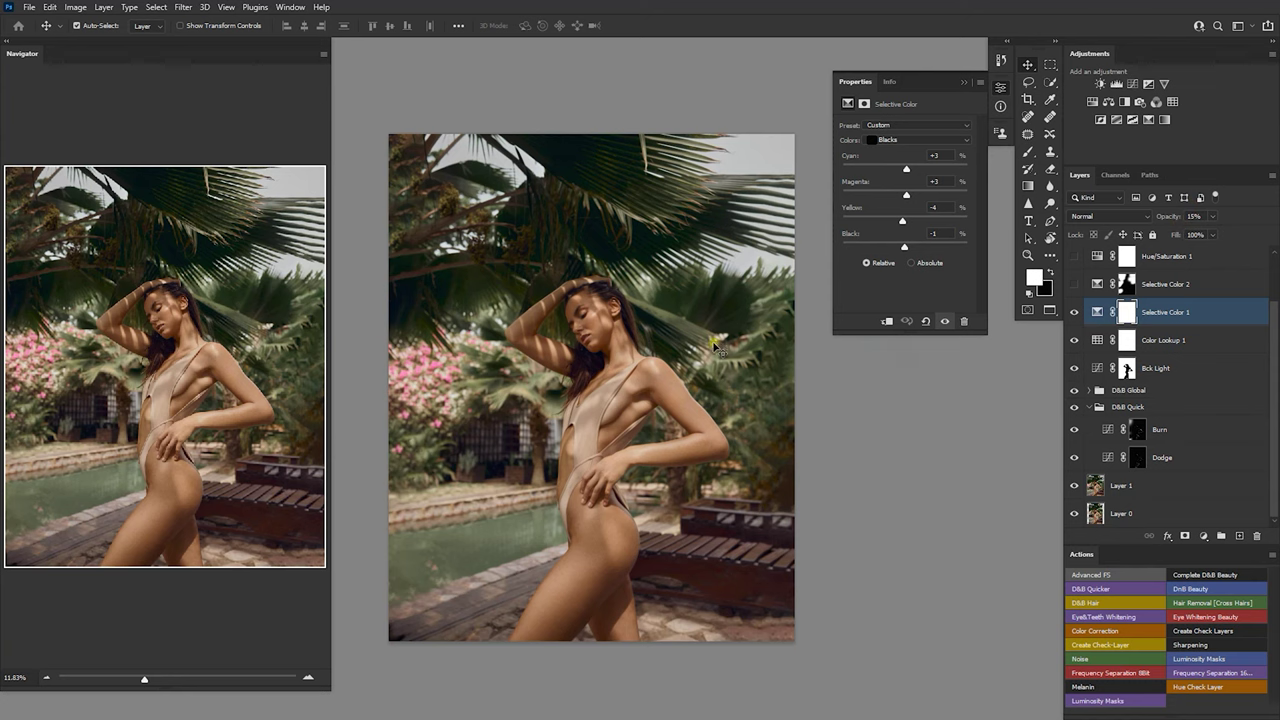
key("ctrl")
left_click_drag(590, 303, 703, 270)
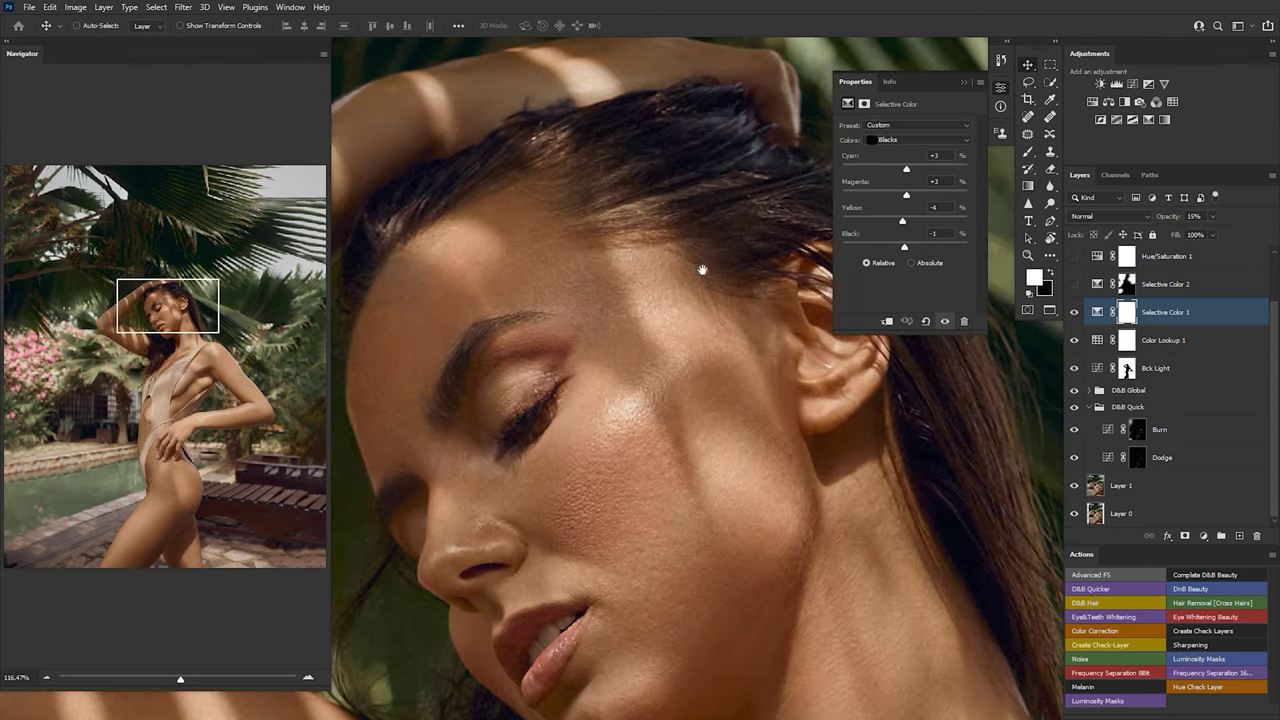
left_click_drag(921, 262, 996, 147)
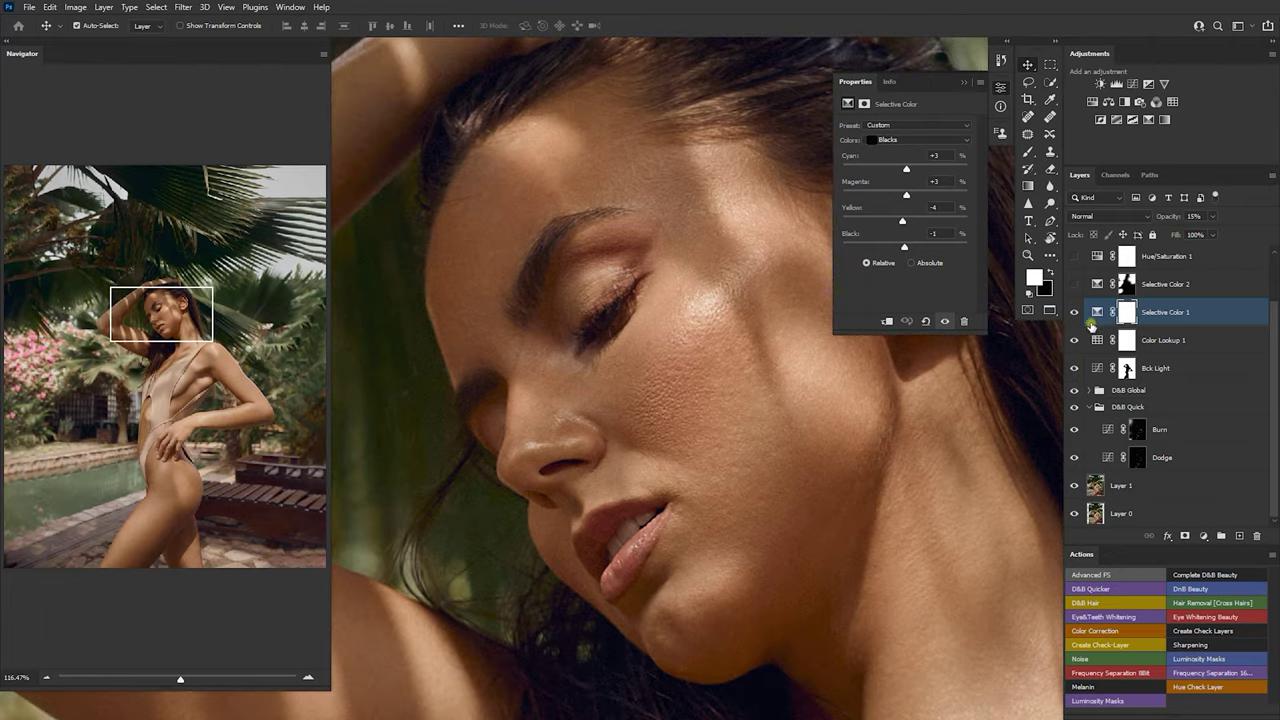
left_click_drag(780, 440, 530, 461)
- Preview Selective Color 1 at 100% opacity over the whole image, undo the opacity change and close its properties
left_click_drag(1160, 216, 1276, 222)
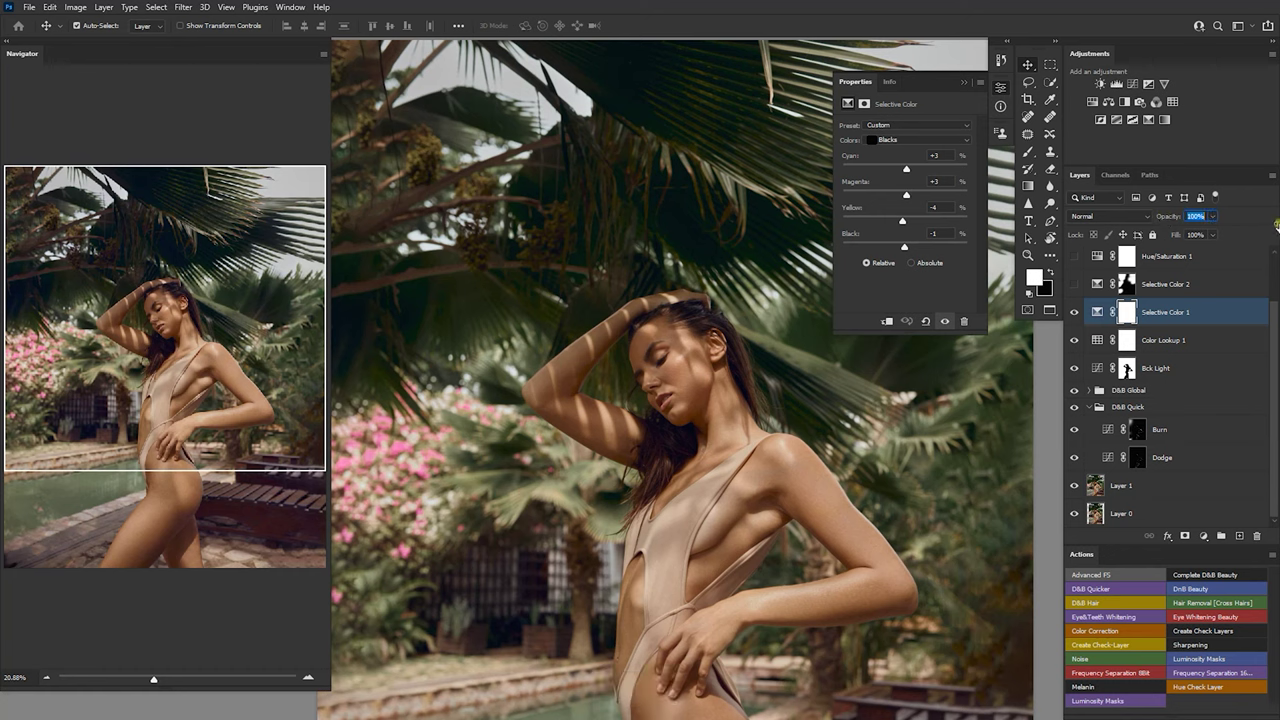
left_click_drag(817, 469, 733, 472)
left_click_drag(659, 362, 641, 326)
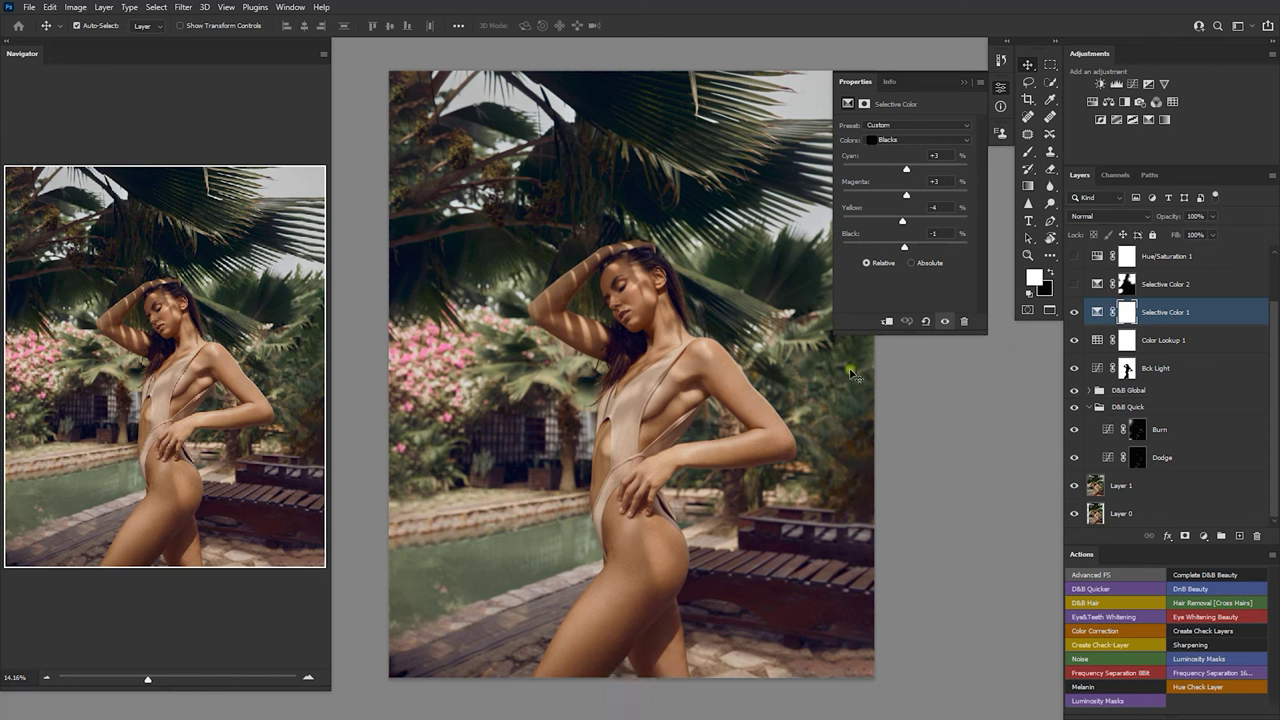
key("ctrl+z")
left_click(962, 80)
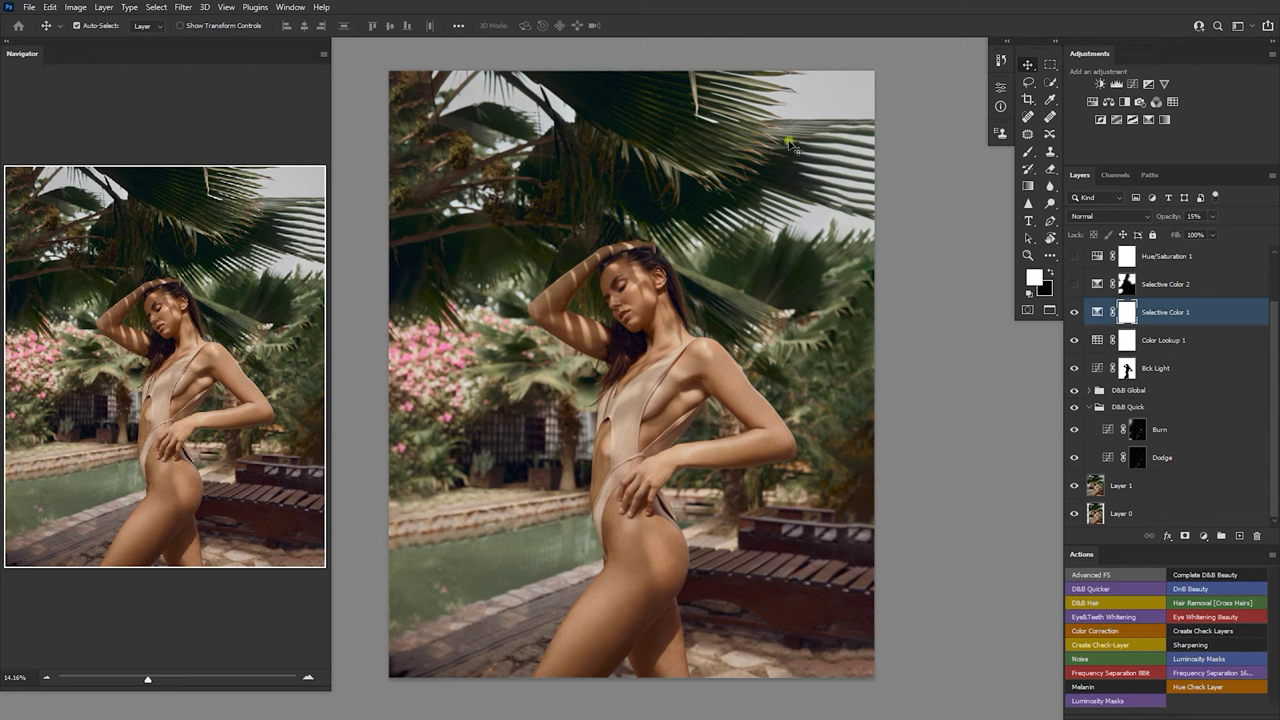
- Review the Selective Color 2 settings for the Whites, close its properties and make the layer visible
left_click(1074, 368)
double_click(1098, 285)
left_click(906, 140)
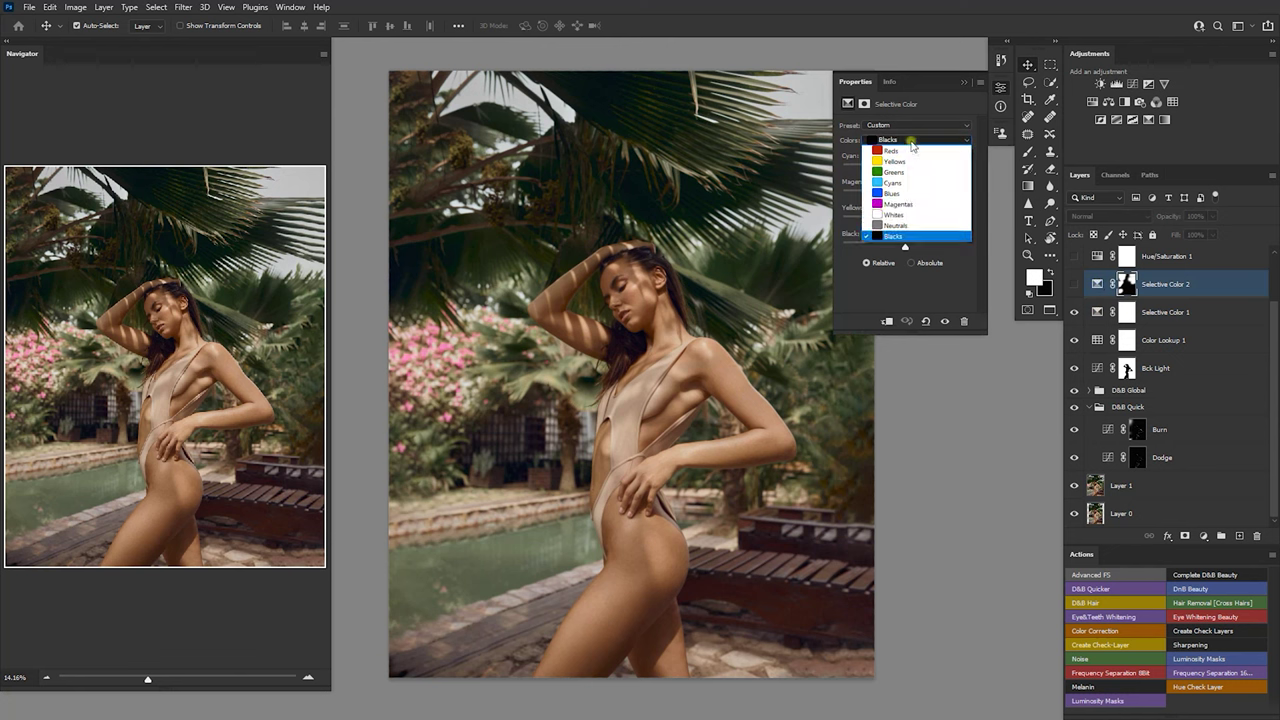
left_click(886, 220)
mouse_move(917, 167)
left_mouse_down()
mouse_move(903, 169)
mouse_move(940, 172)
left_mouse_up()
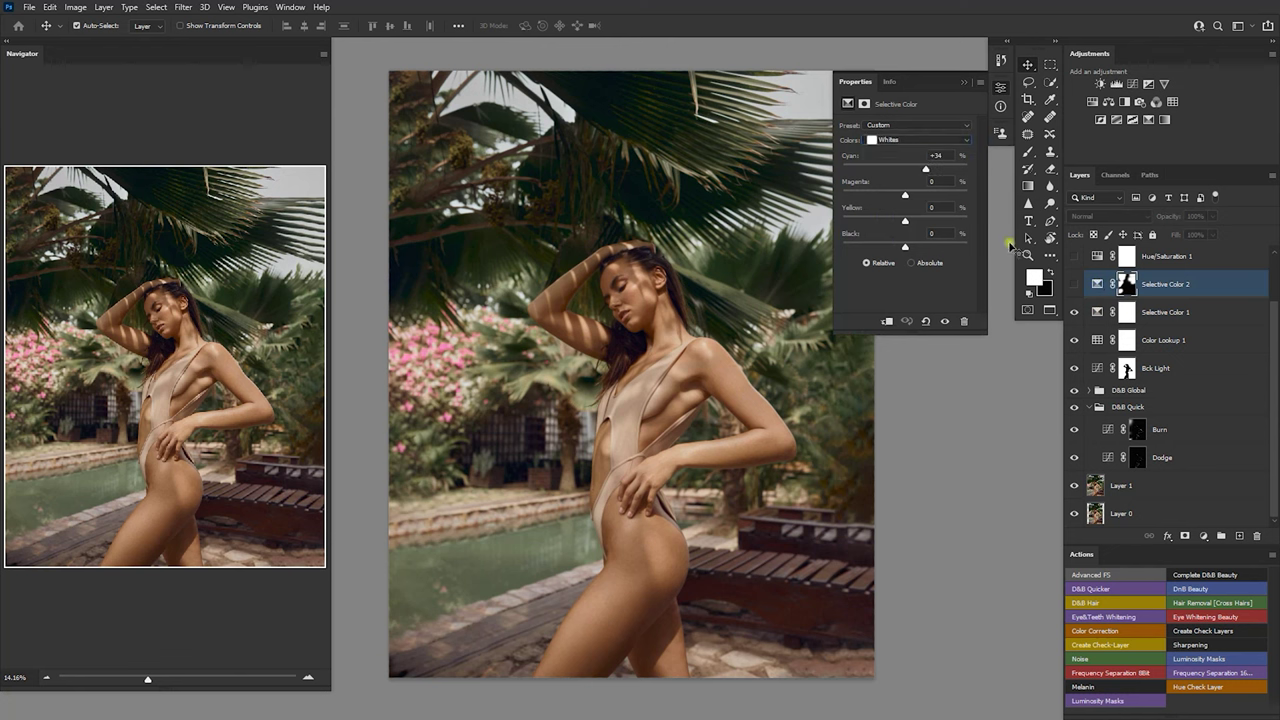
left_click(962, 88)
left_click(1074, 284)
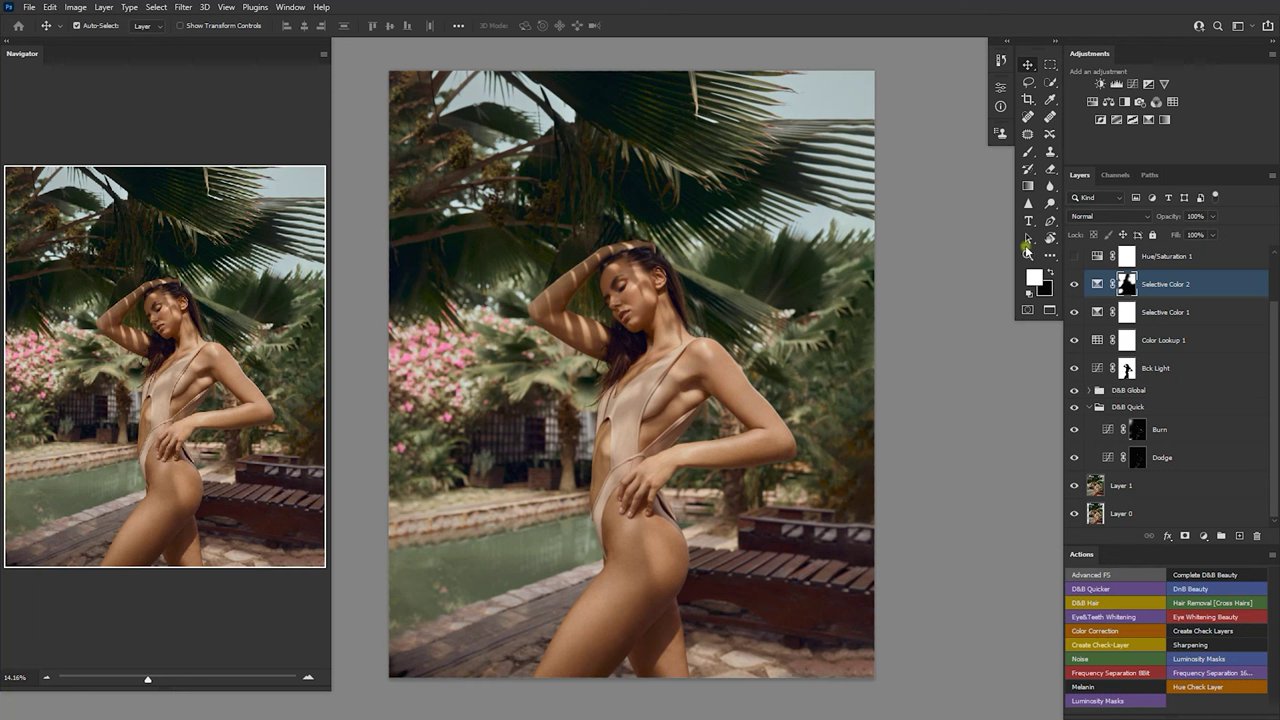
- Compare the image with Selective Color 2 hidden and shown, leaving it visible, and reveal the Hue/Saturation 1 layer
left_click(1075, 286)
left_click(1075, 286)
left_click(1075, 286)
left_click(1075, 286)
scroll(1273, 313, "up", 1)
scroll(1273, 313, "up", 1)
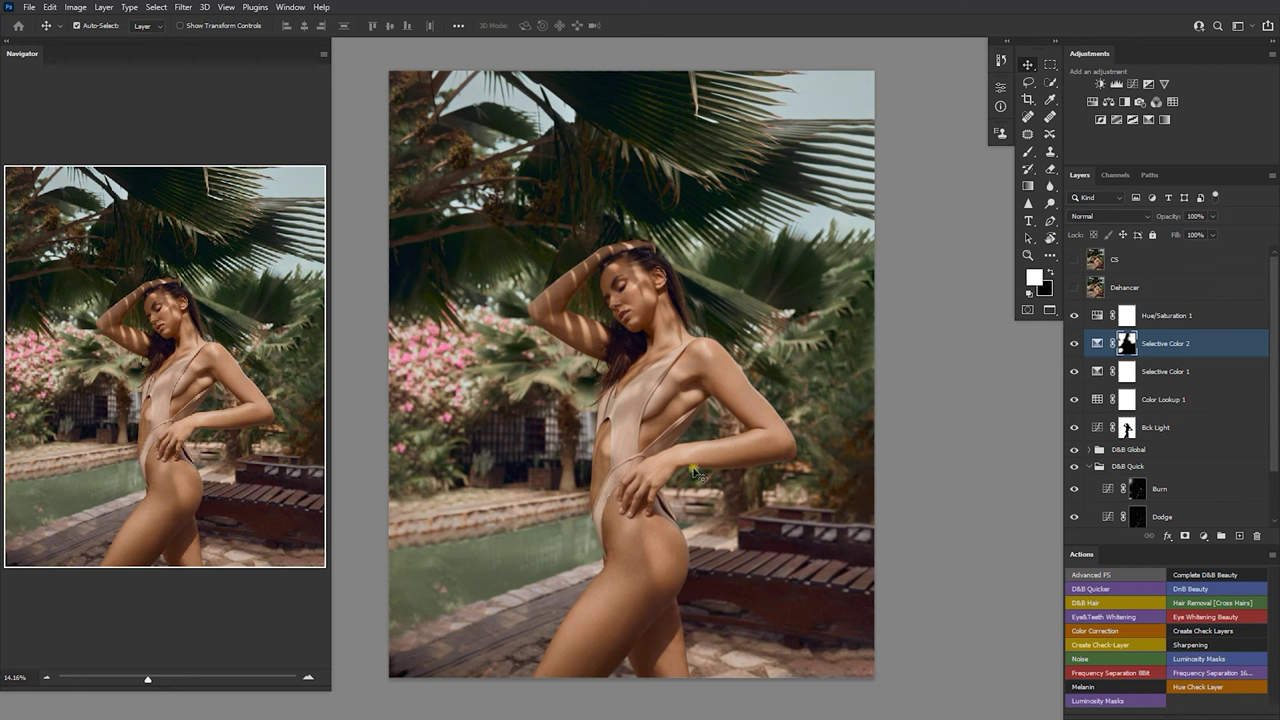
- Review the Hue/Saturation 1 settings for the Yellows 2 and Yellows ranges, ending on Yellows, and close its properties
left_click(1195, 318)
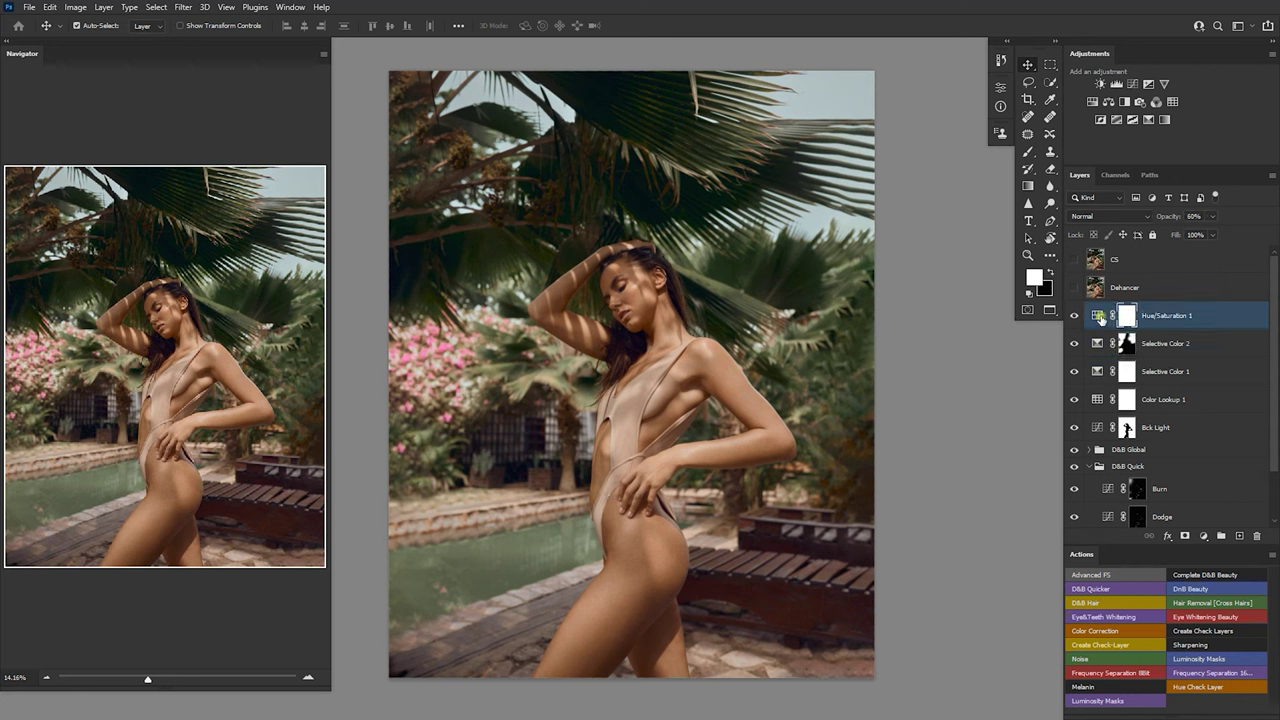
double_click(1098, 316)
left_click(888, 144)
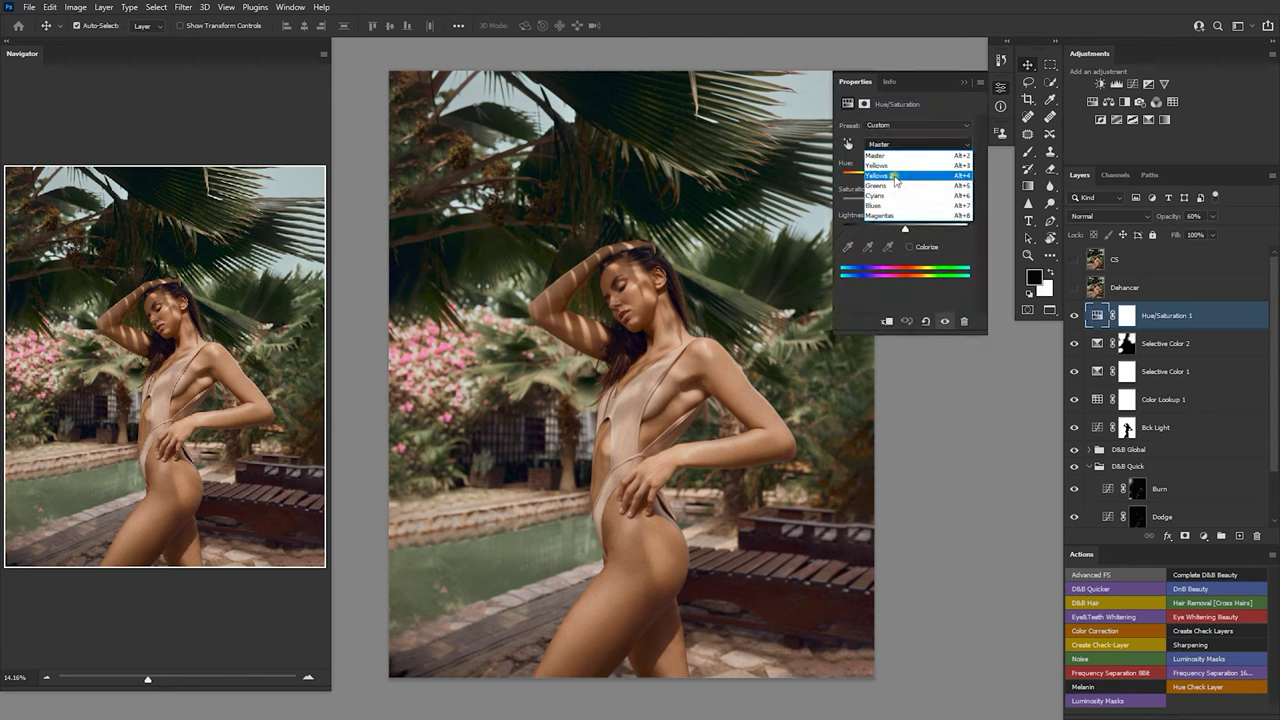
left_click(882, 175)
left_click(894, 146)
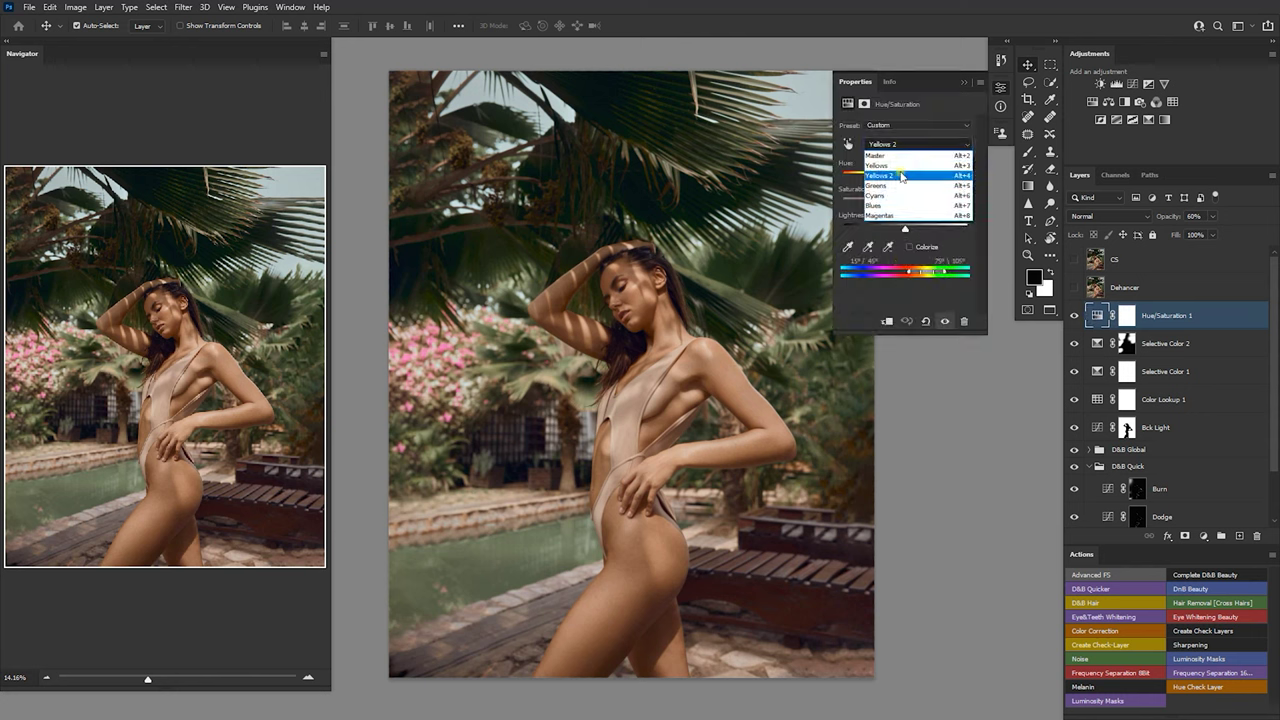
left_click(885, 165)
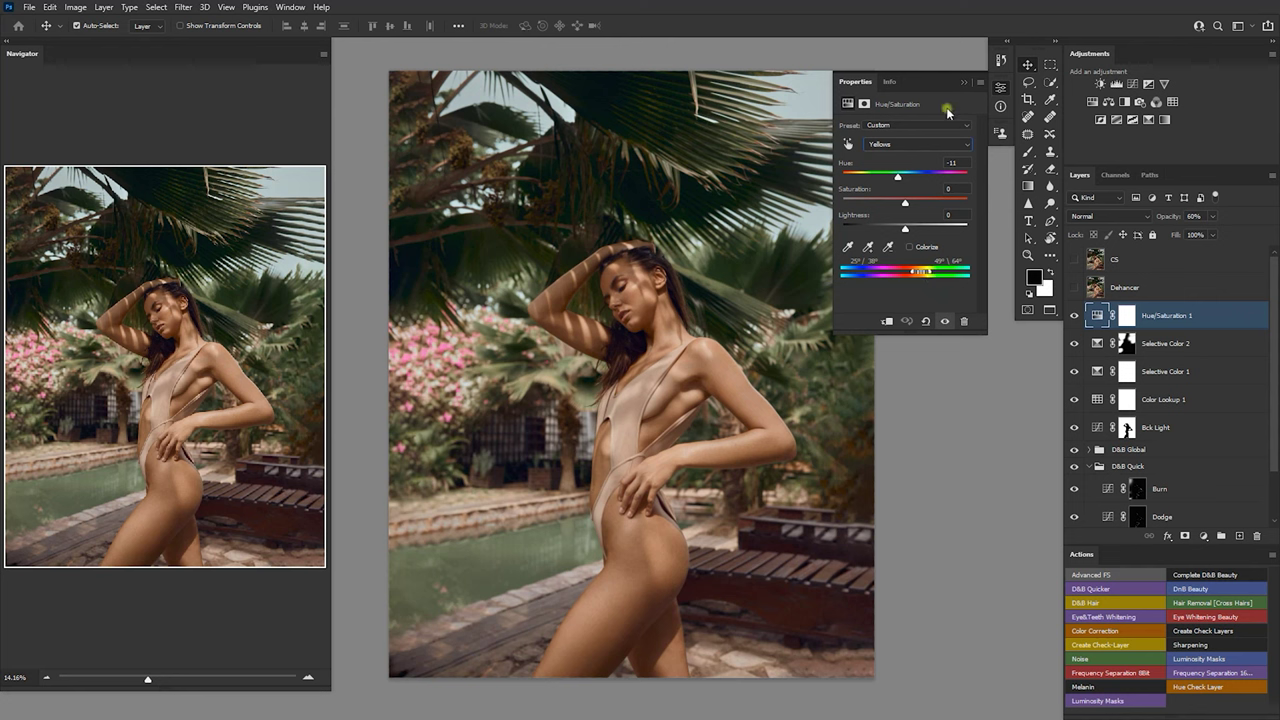
left_click(964, 82)
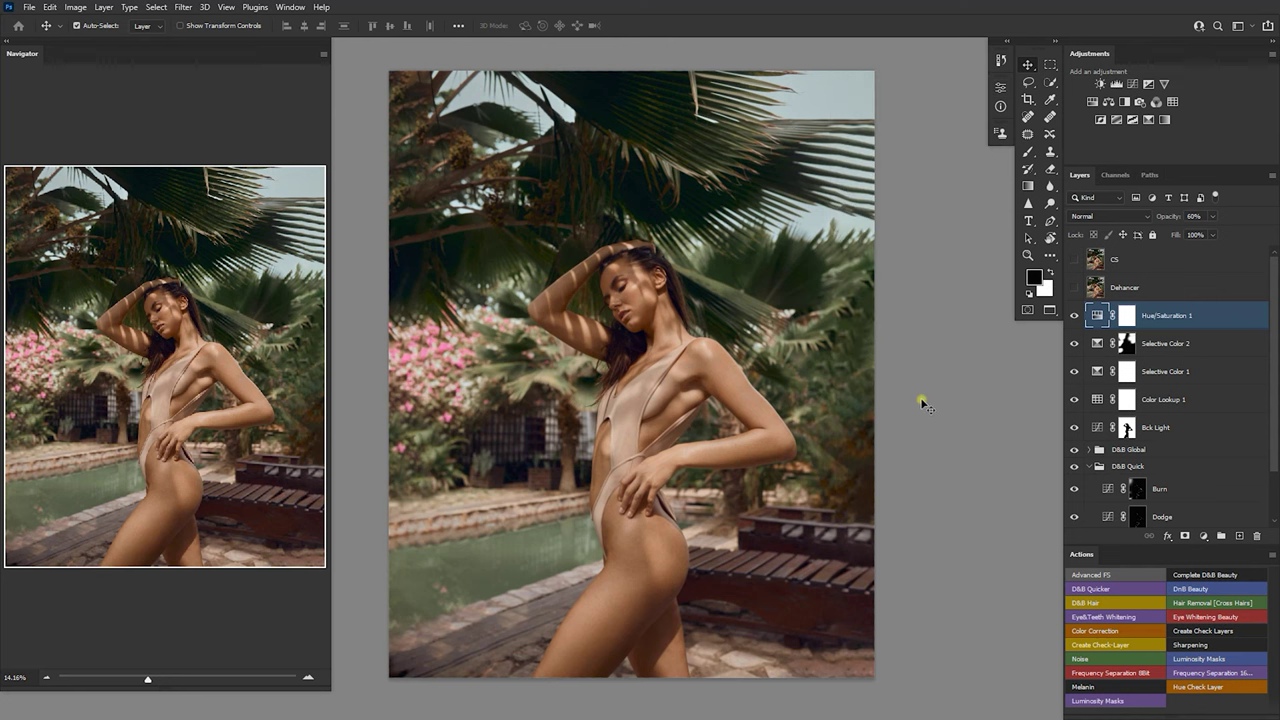
- Compare the image with Hue/Saturation 1 hidden and shown, leaving it visible, and make the Dehancer layer visible
left_click(1074, 318)
left_click(1075, 316)
left_click(1074, 288)
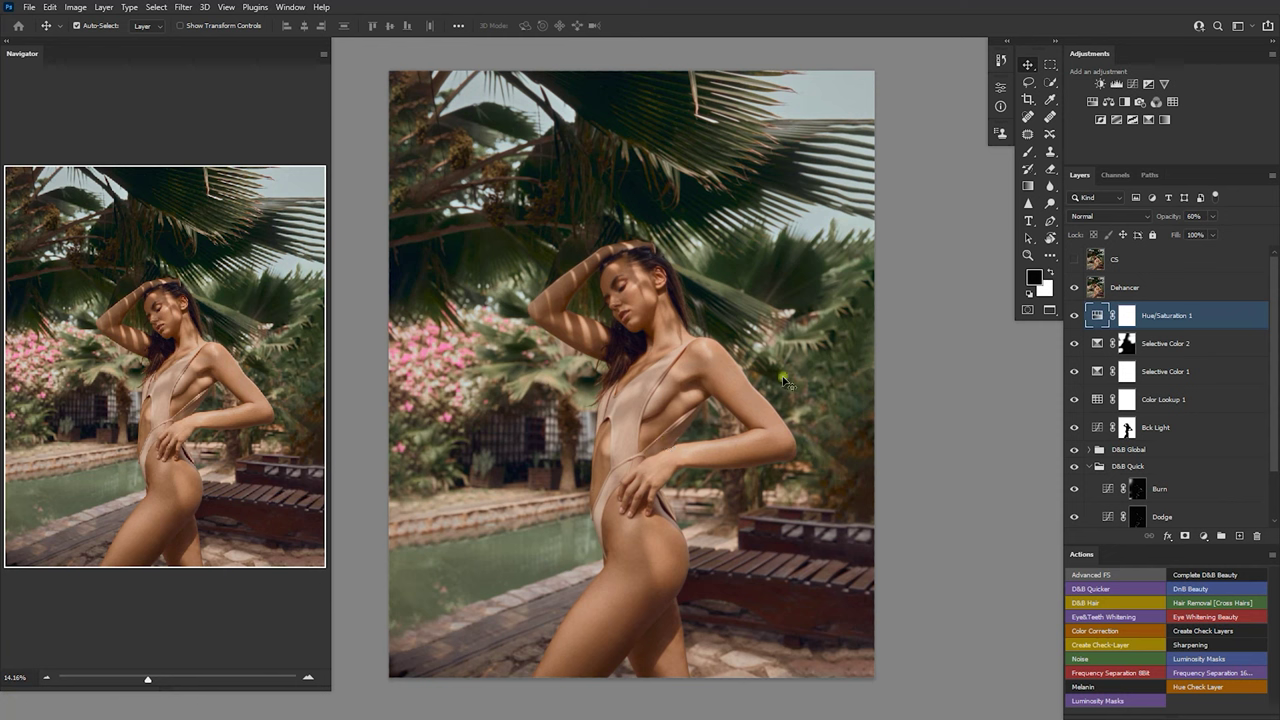
- Examine the Dehancer layer's texture and color effect up close on the face, hair and neck
key("ctrl+space")
left_click_drag(616, 313, 717, 321)
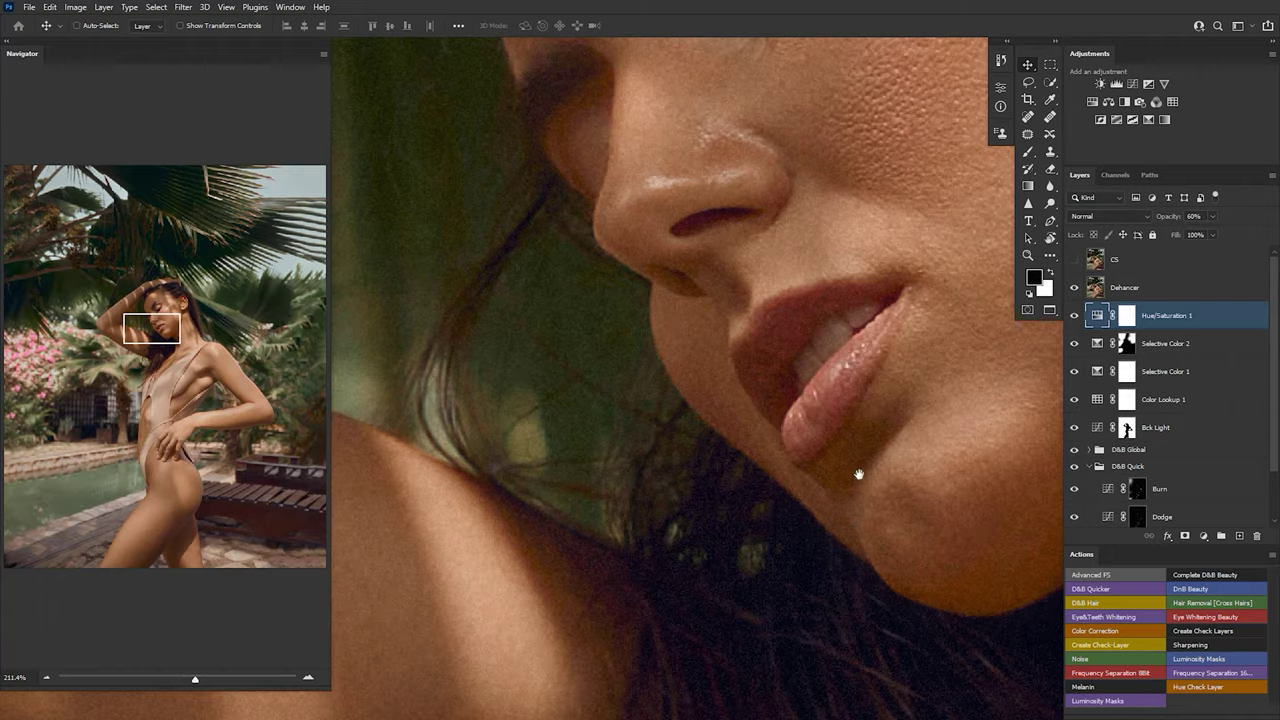
left_click_drag(858, 471, 872, 470)
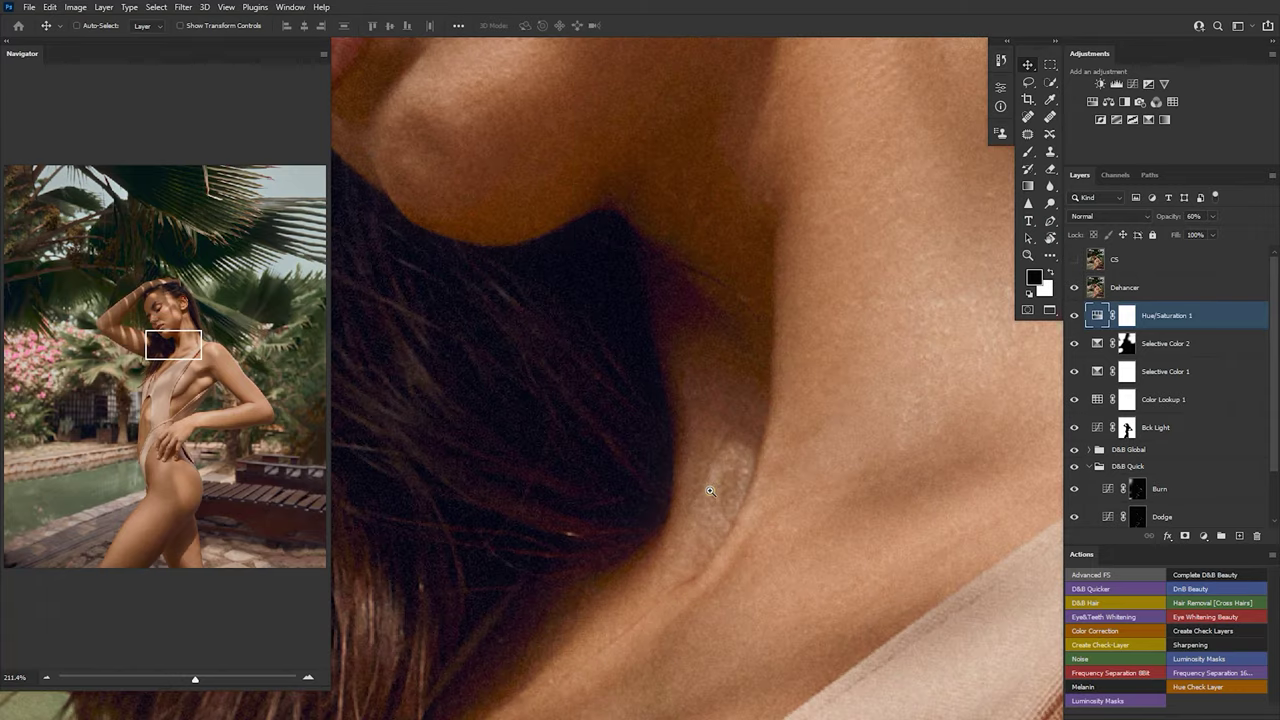
key("space")
key("space")
left_click_drag(875, 483, 845, 505)
- Make the CS layer visible and compare the full image with it hidden and shown, leaving it visible
key("space")
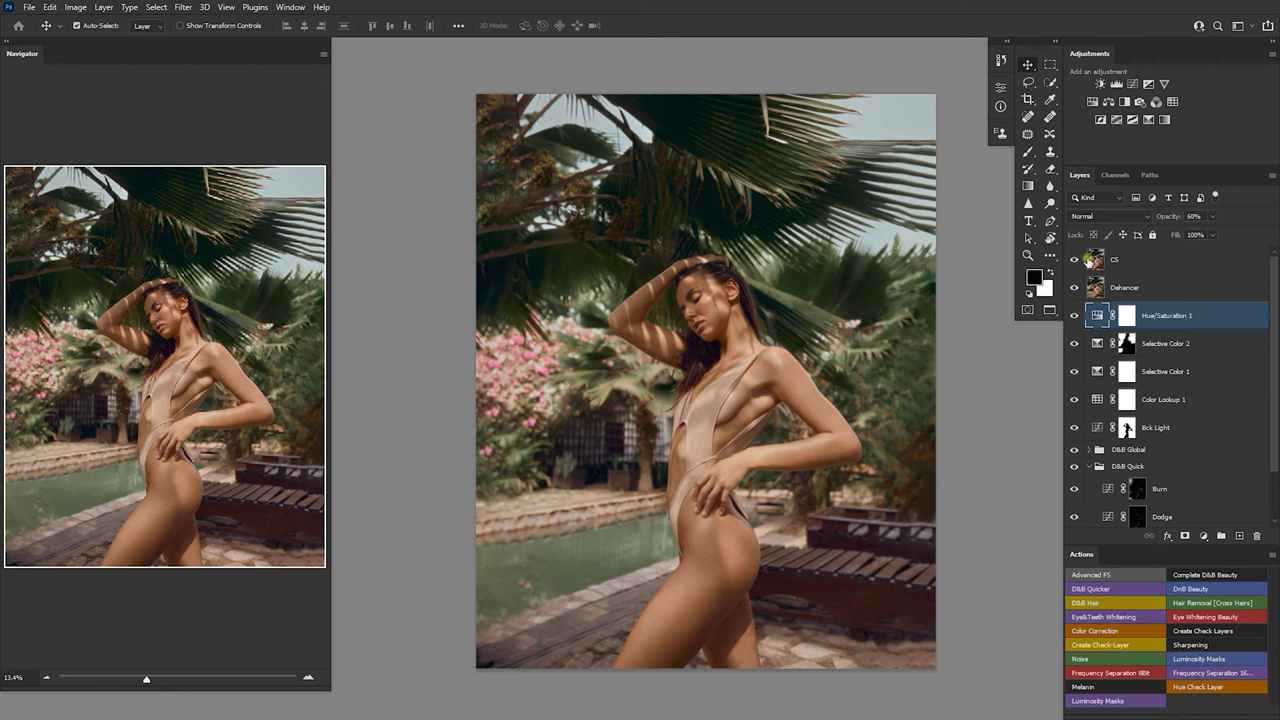
left_click(1075, 259)
left_click(1075, 259)
- Collapse the D&B Quick group and group all layers from Layer 1 up to CS, leaving Layer 0 outside
left_click(1089, 467)
key("alt+period")
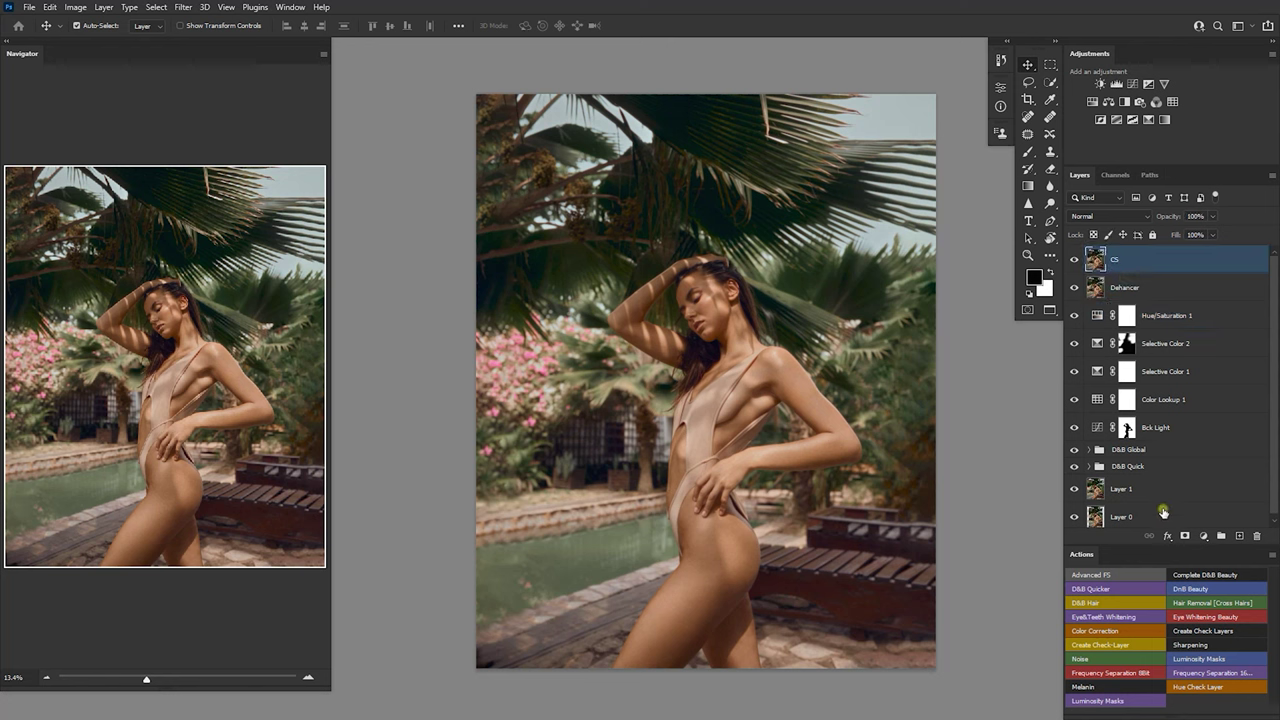
left_click(1185, 514, "shift")
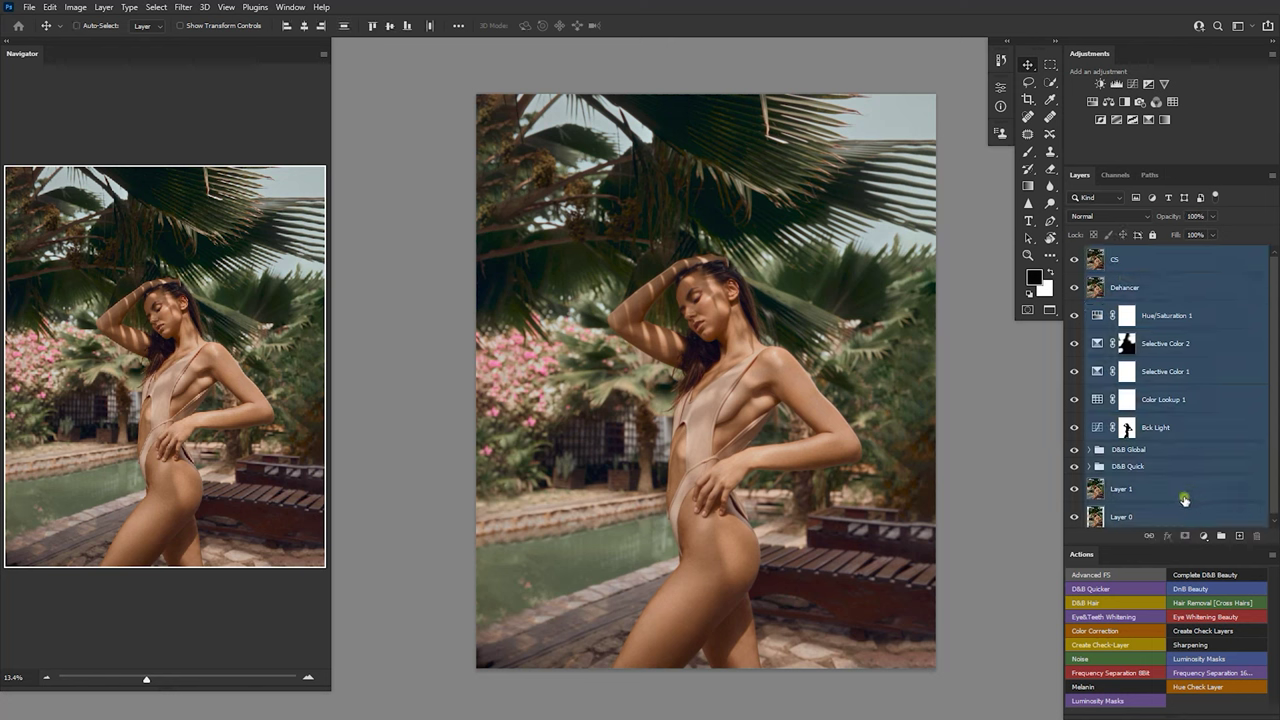
left_click(1180, 499, "ctrl")
left_click(1180, 499)
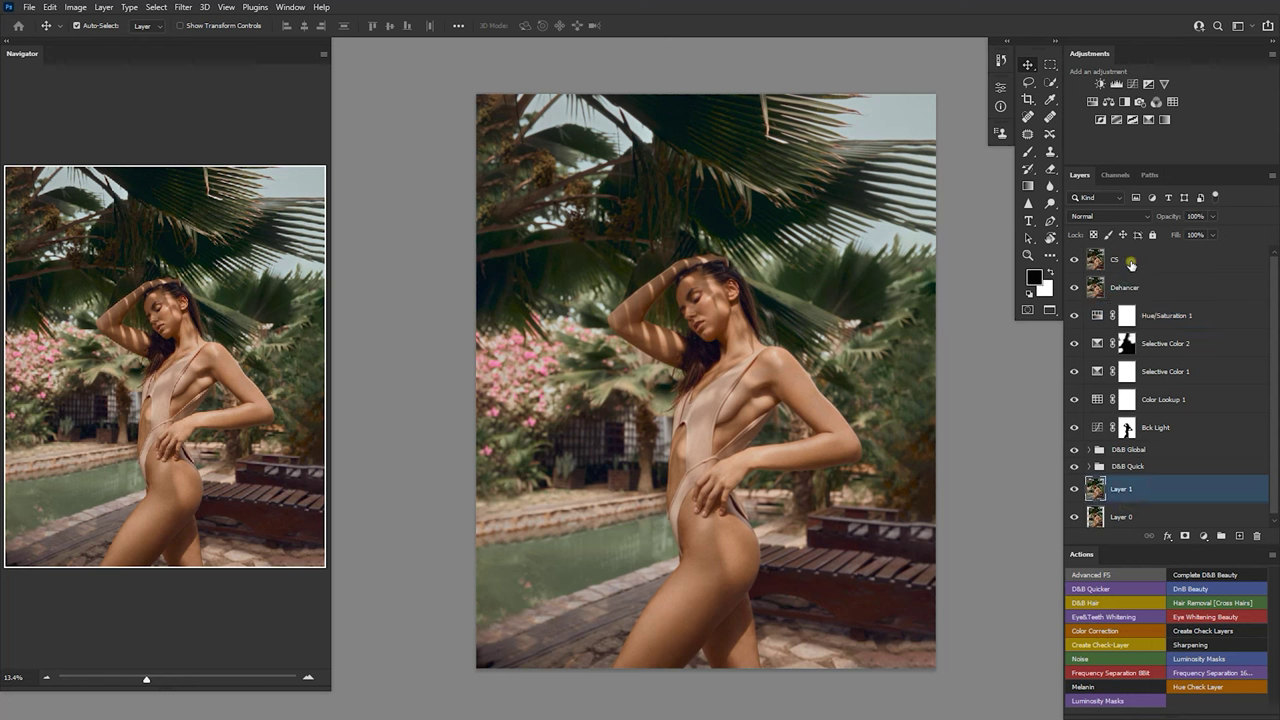
left_click(1133, 262, "shift")
key("ctrl+g")
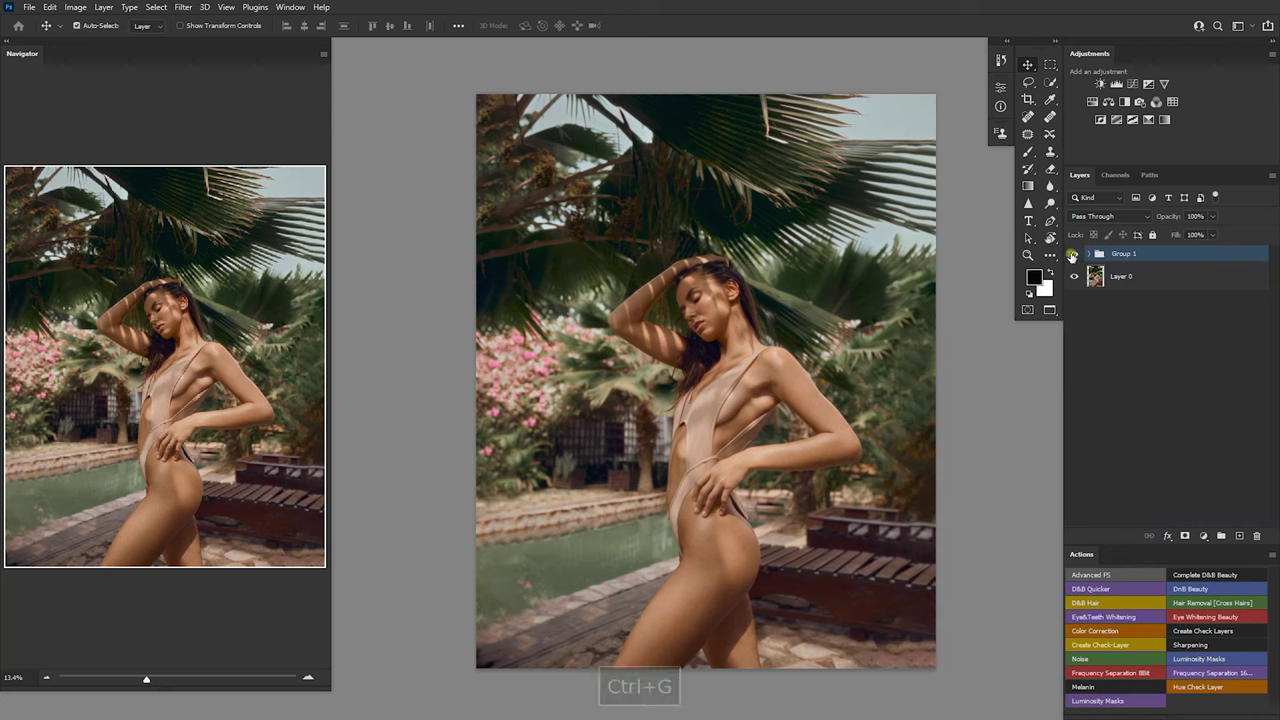
- Compare the original Layer 0 with the full retouch by hiding and showing the new group, leaving it visible
left_click(1074, 254)
left_click(1074, 255)
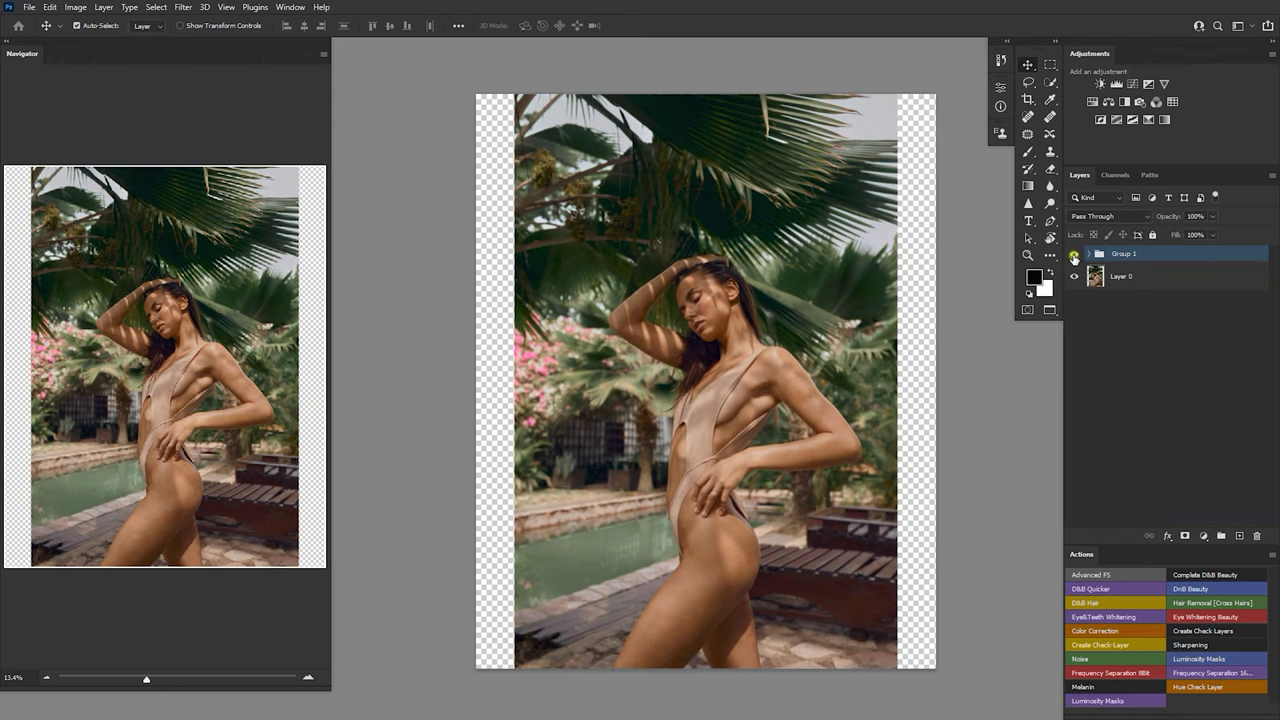
left_click(1074, 255)
left_click(1074, 255)
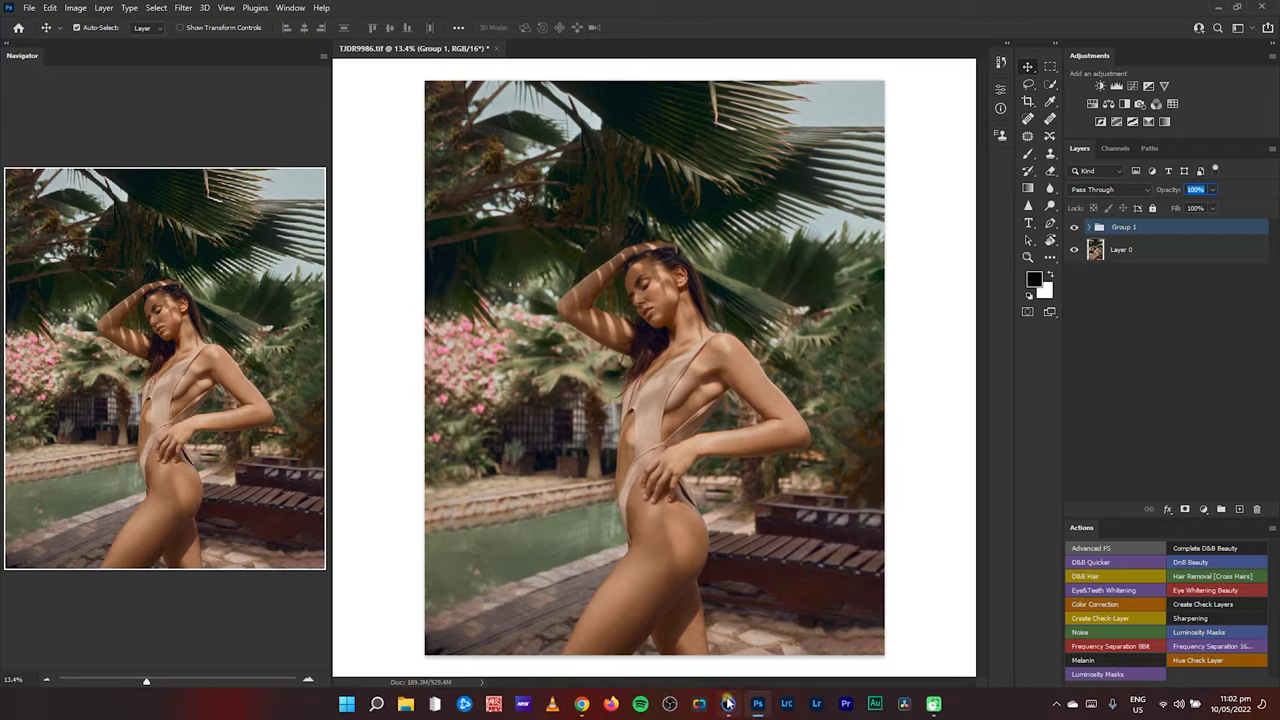
- Switch to Capture One, select TJDR9986.tif and display its White Balance settings among the color tools
left_click(728, 704)
left_click(1129, 605)
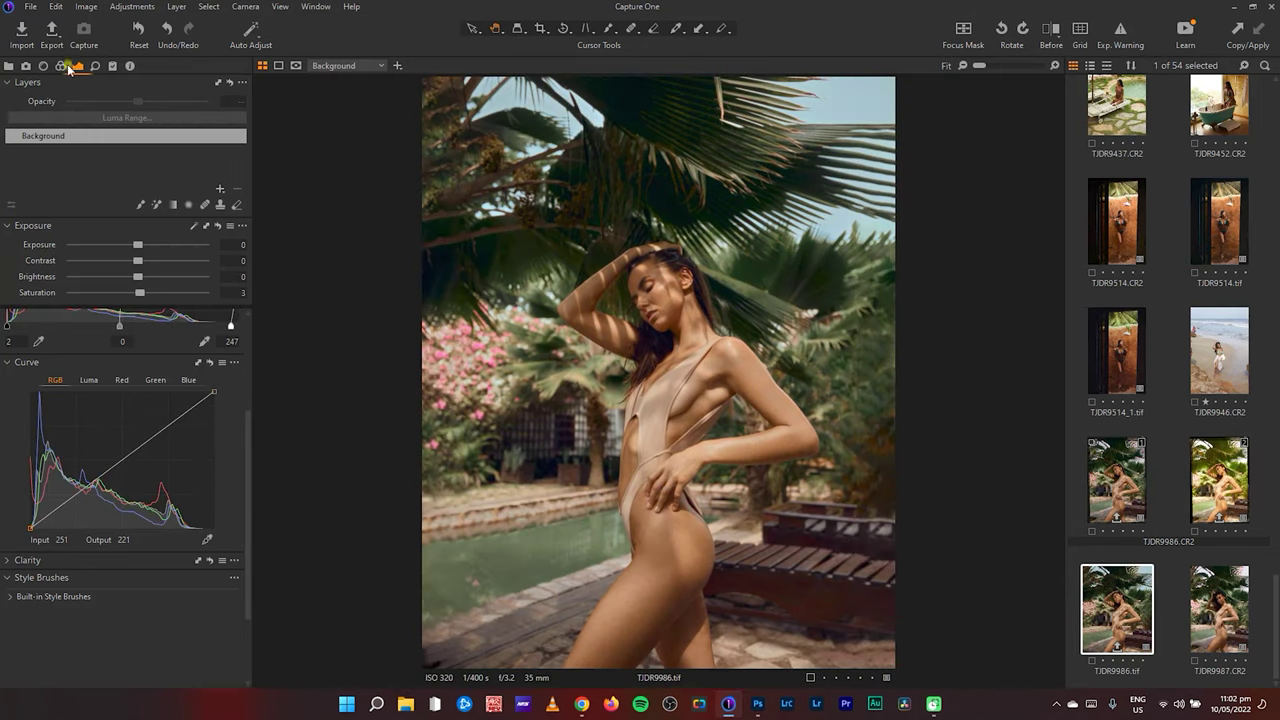
left_click(61, 66)
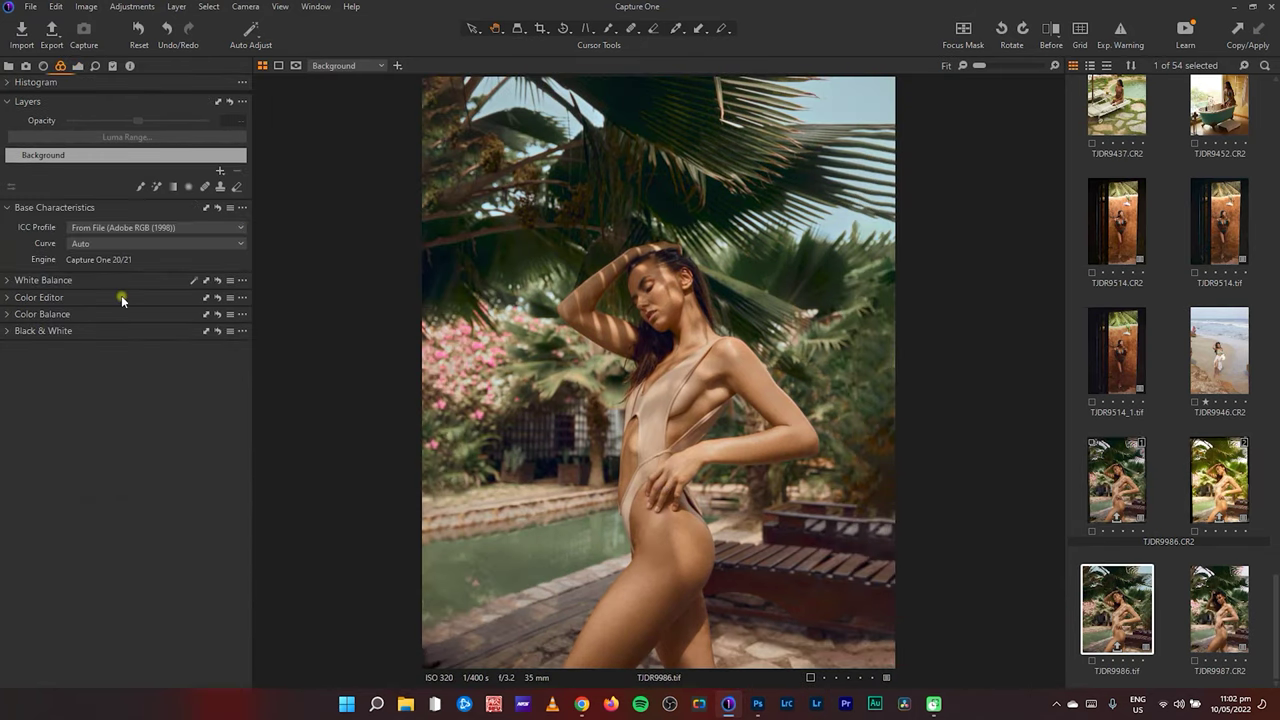
left_click(12, 280)
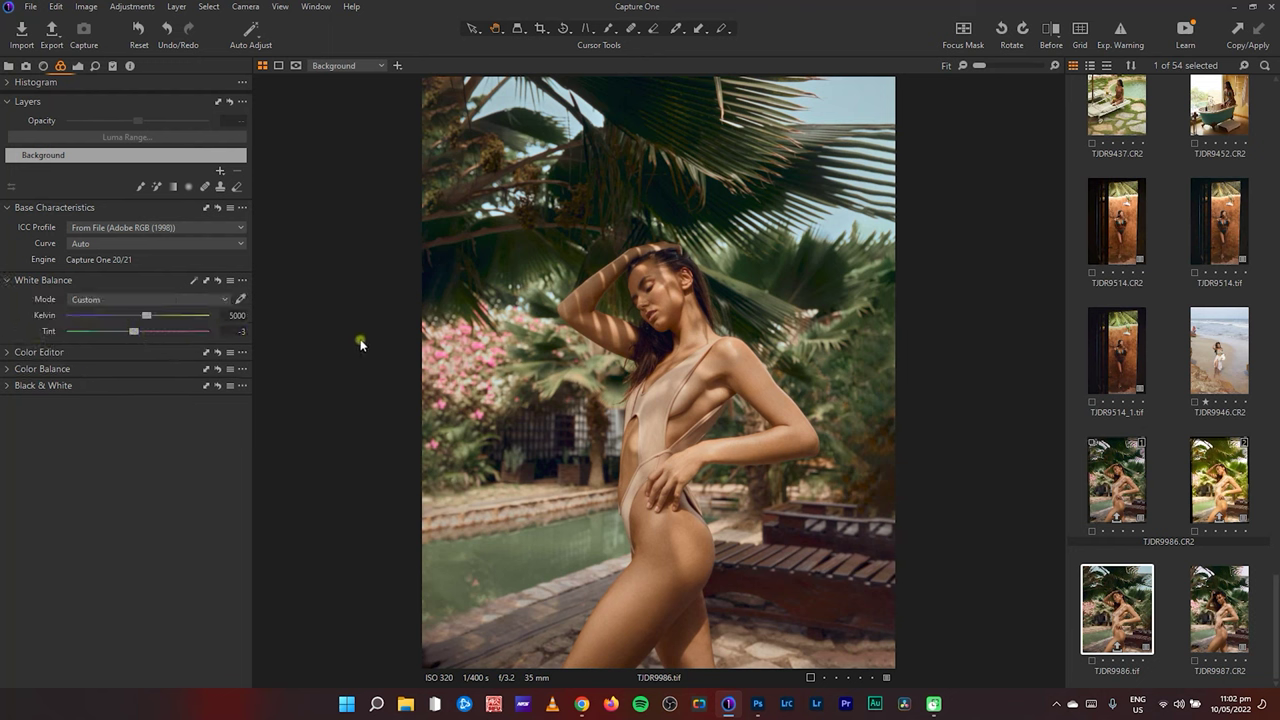
- Turn on the before/after split view, reveal the full After image and examine the Color Editor's advanced adjustments
left_click(1050, 35)
left_click_drag(655, 372, 206, 388)
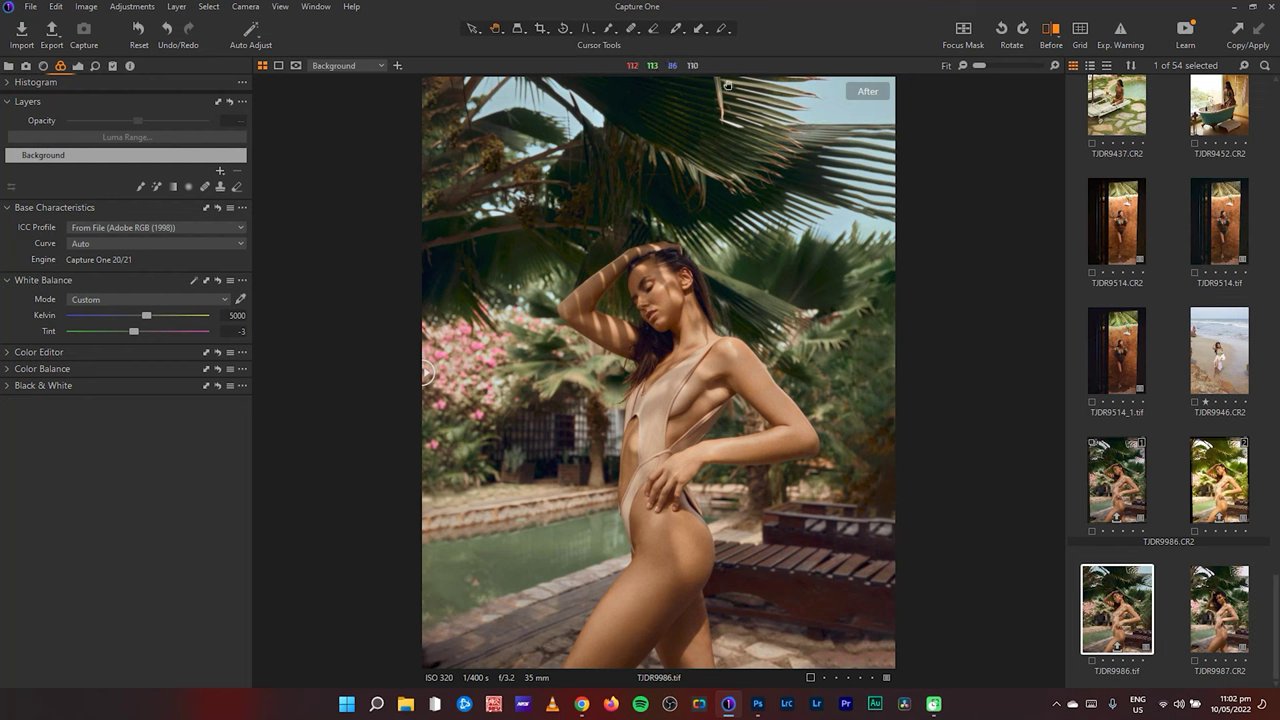
left_click(7, 356)
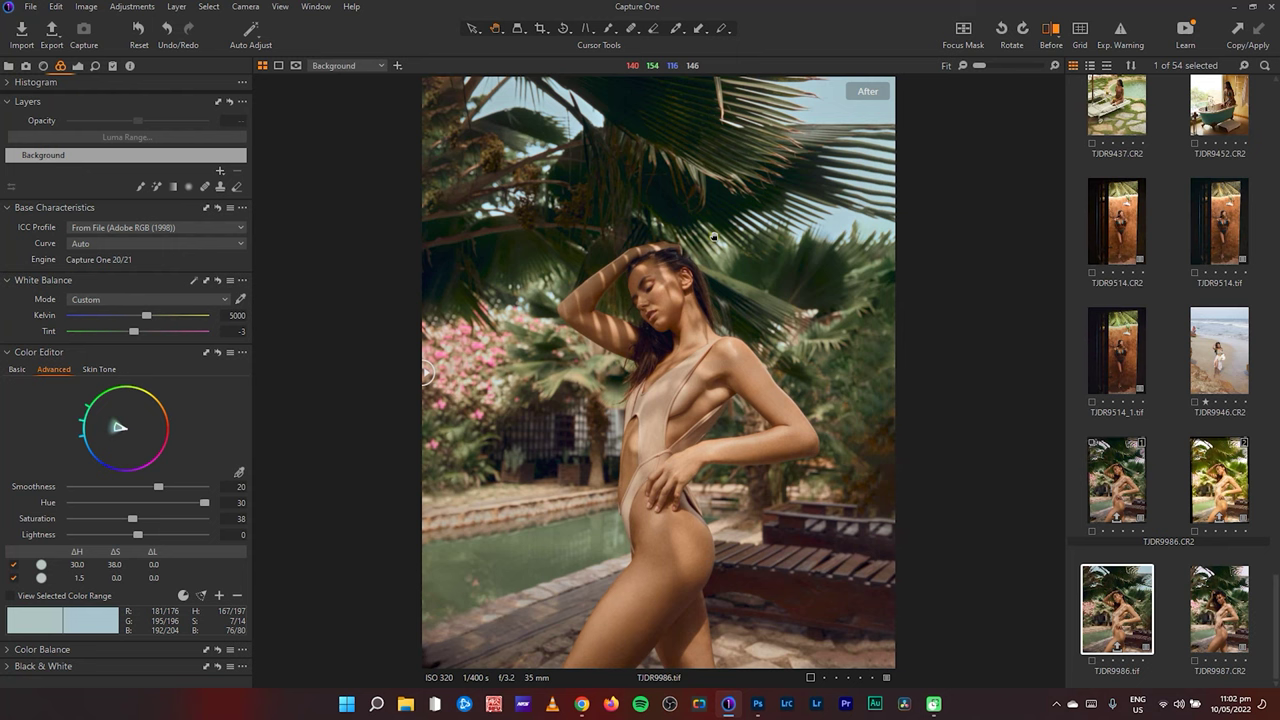
- Examine the Exposure and Levels adjustments and sweep the split divider across the image, ending on the full After view
left_click(77, 66)
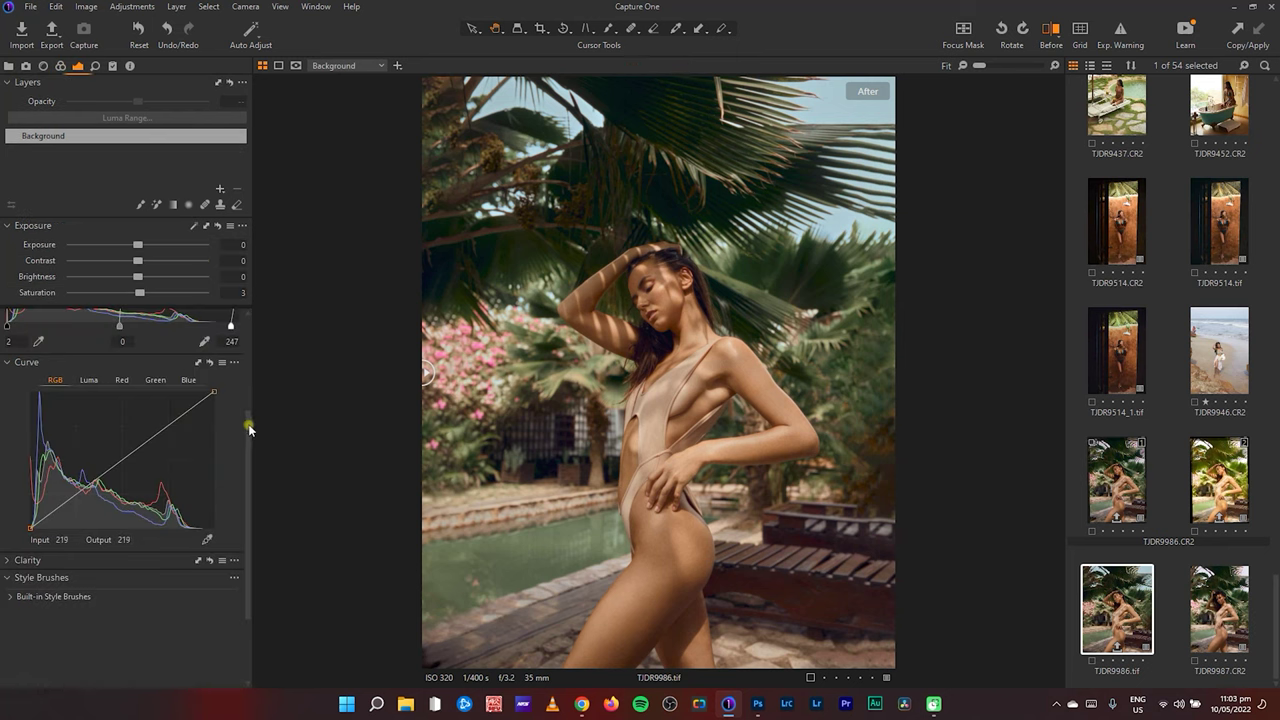
scroll(250, 357, "up", 1)
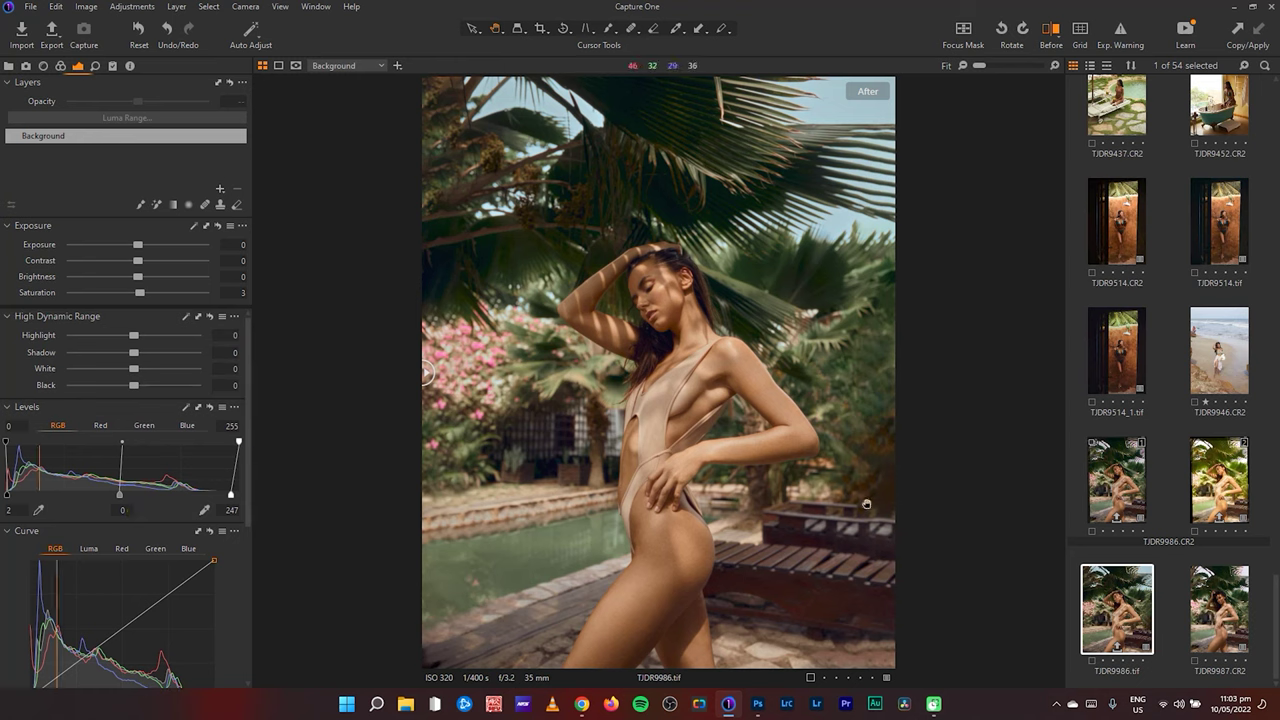
left_click_drag(423, 382, 982, 399)
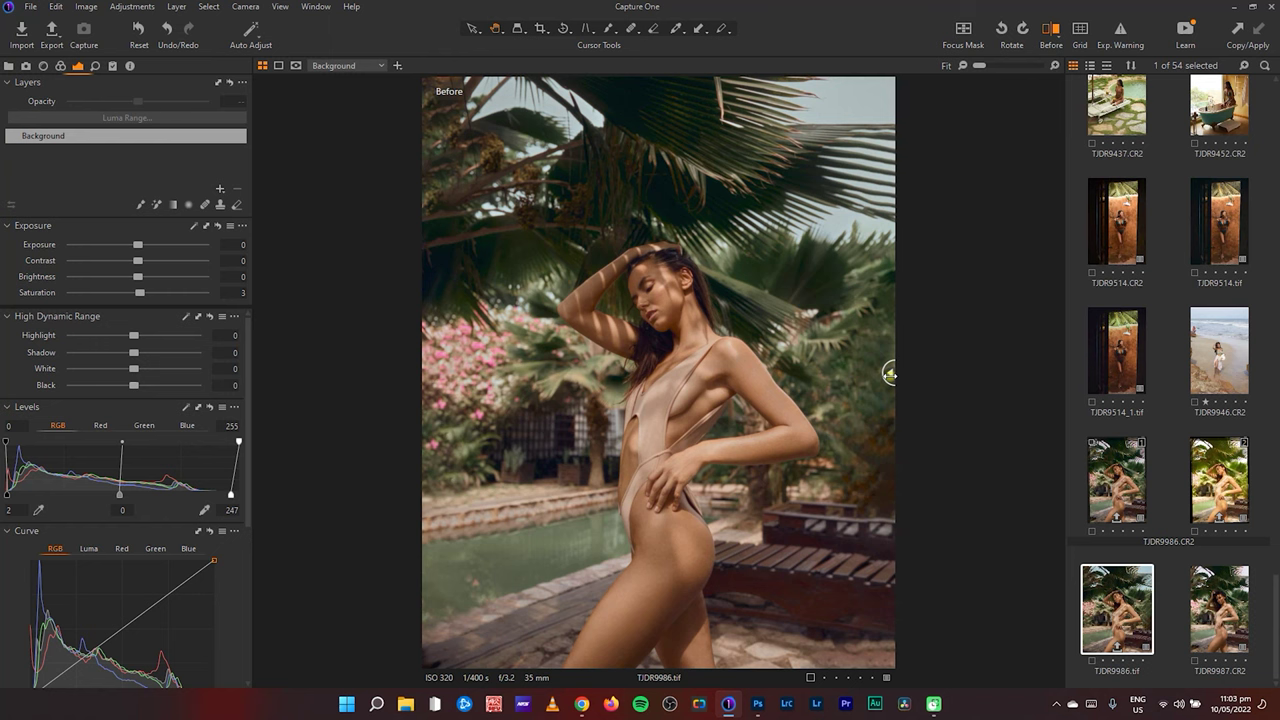
left_click_drag(889, 374, 331, 390)
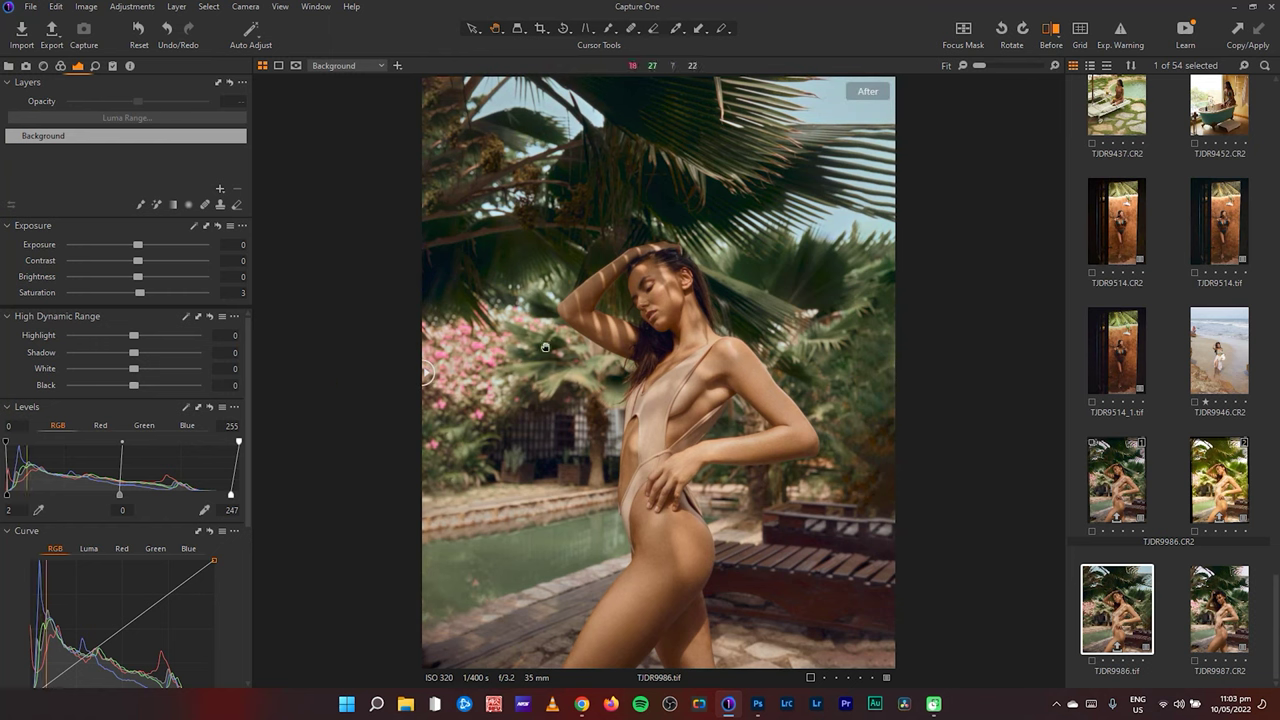